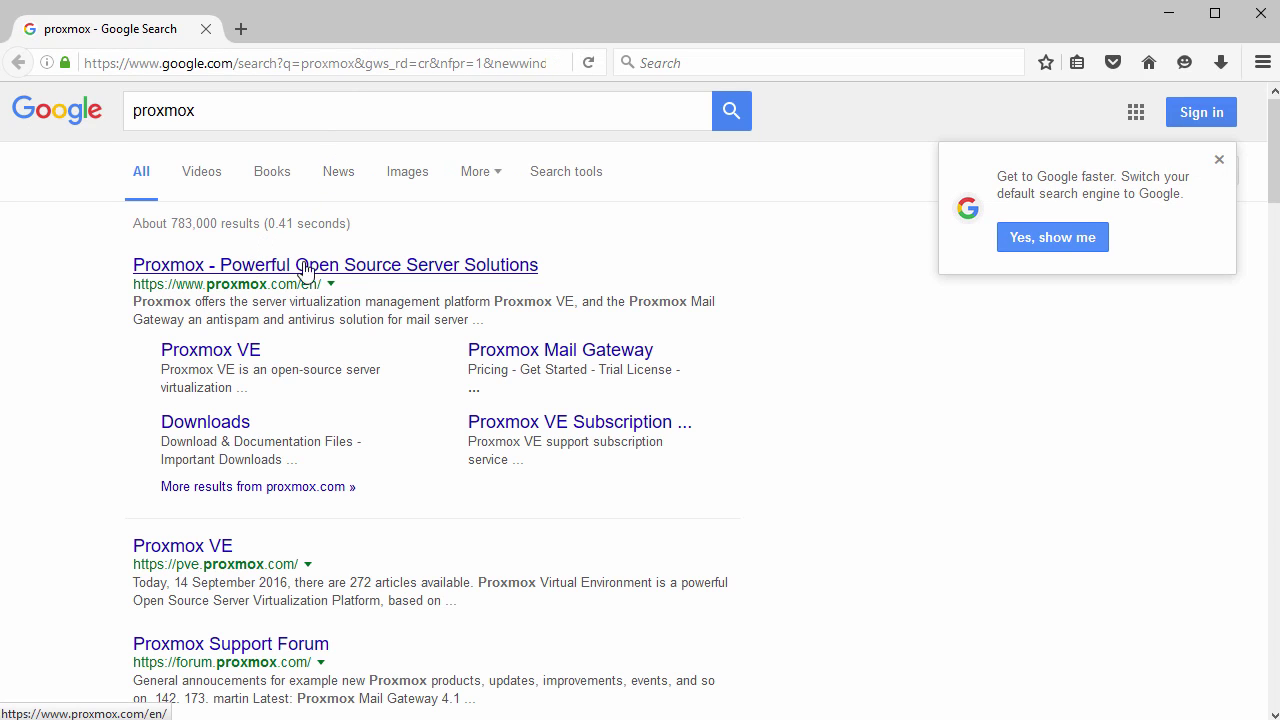
Open proxmox.com from the search results and browse its Proxmox VE product page.
left_click(383, 268)
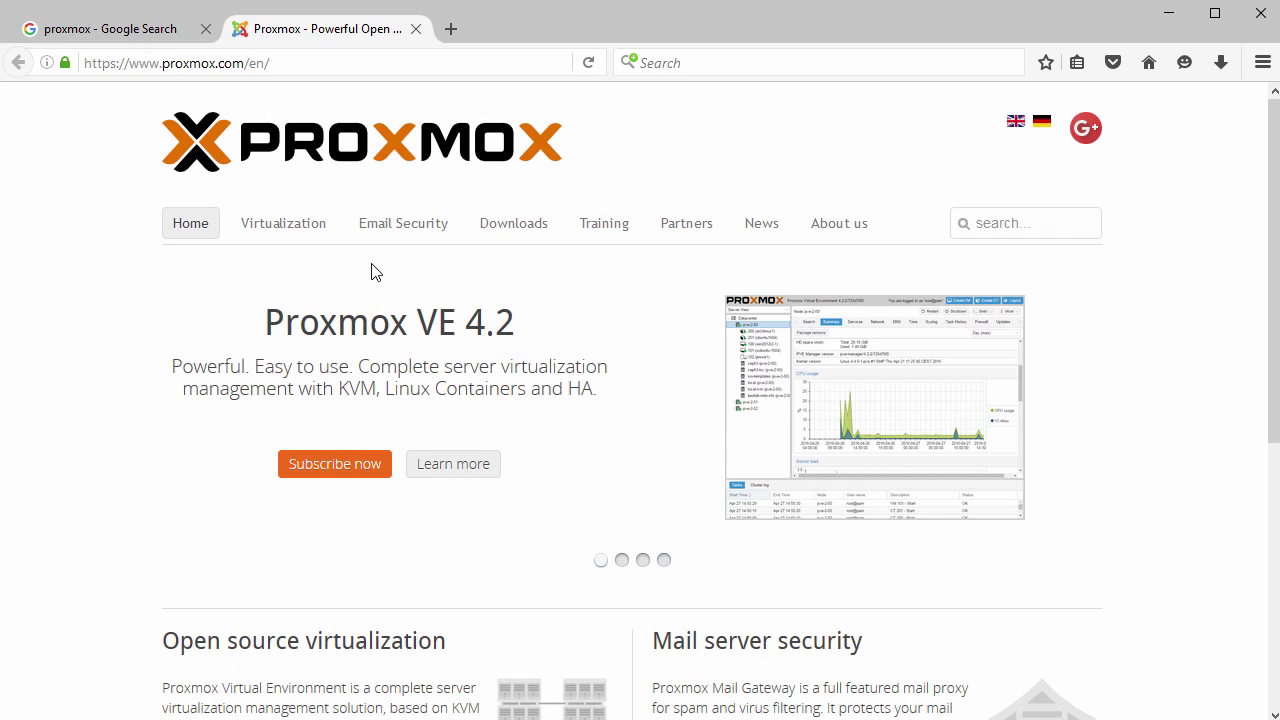
scroll(360, 276, "down", 4)
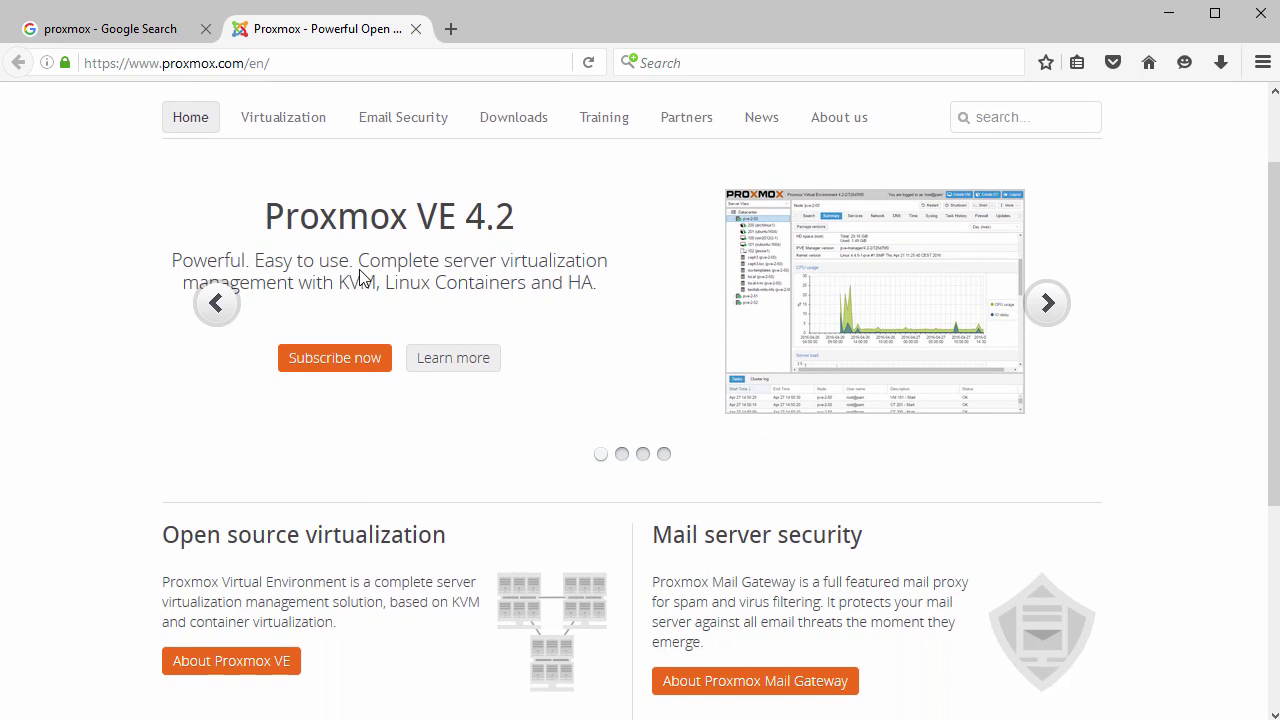
scroll(347, 288, "down", 1)
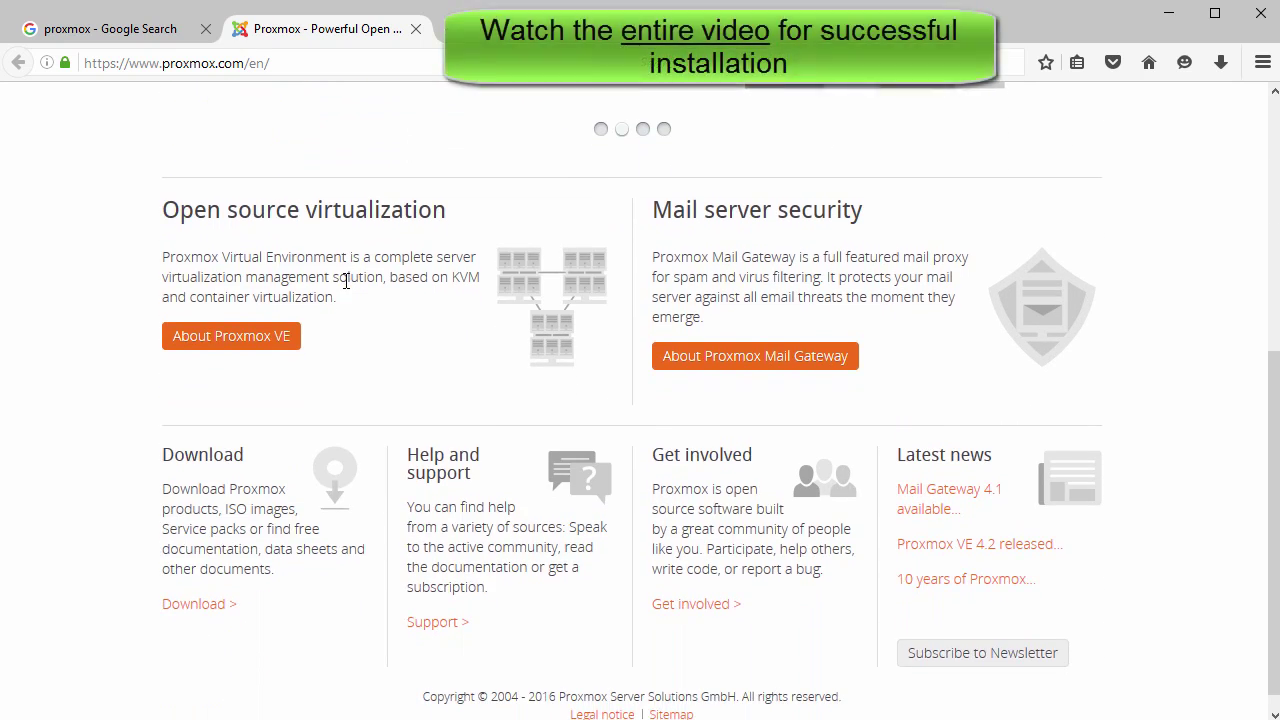
left_click(231, 340)
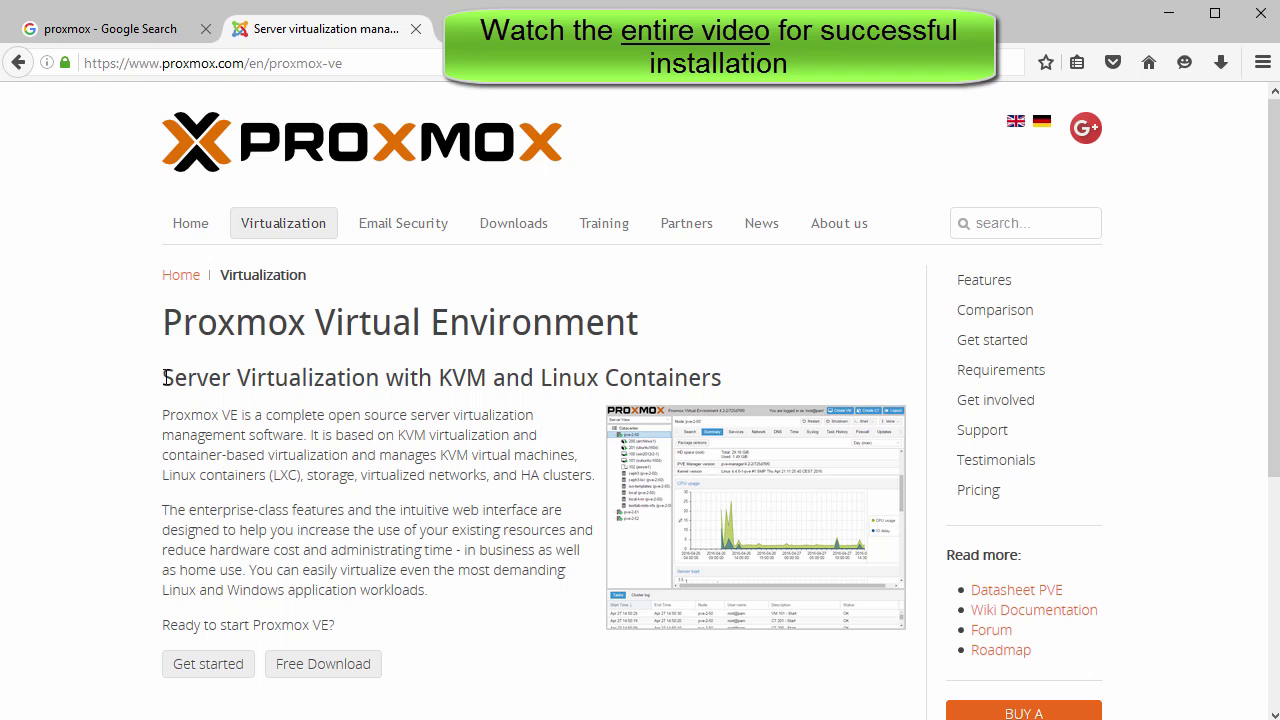
left_click_drag(165, 377, 741, 372)
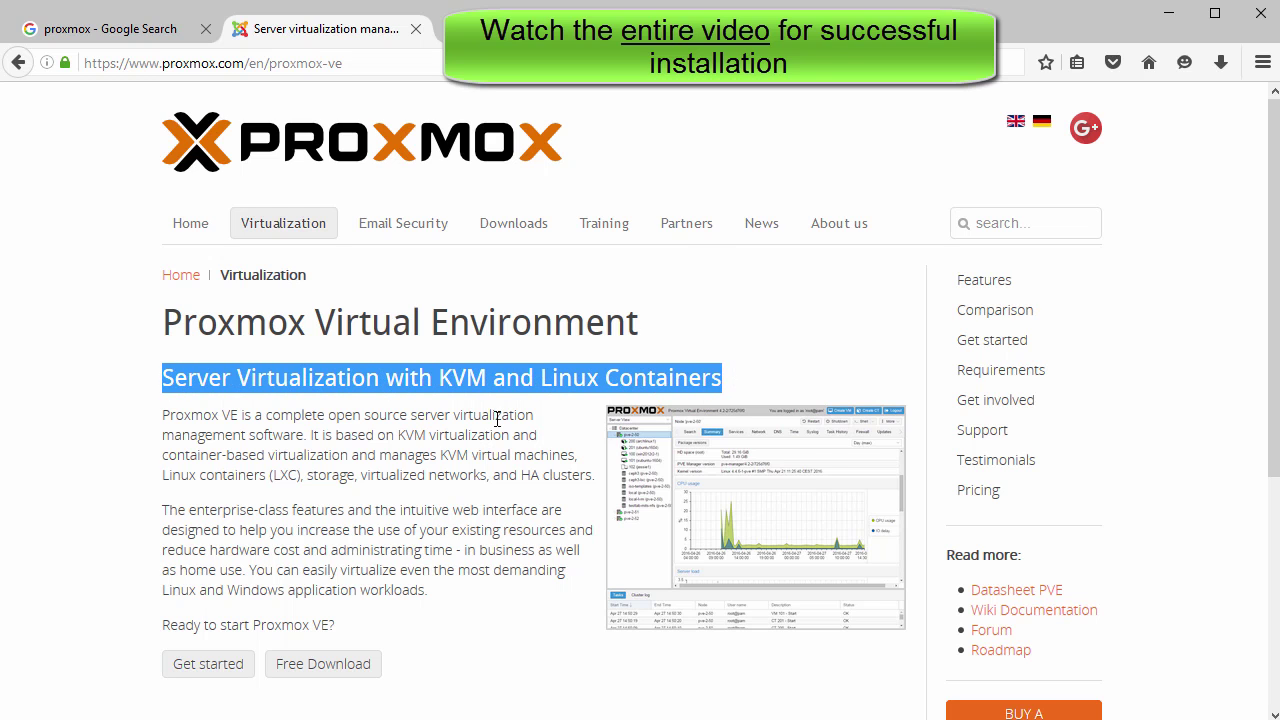
scroll(445, 438, "down", 5)
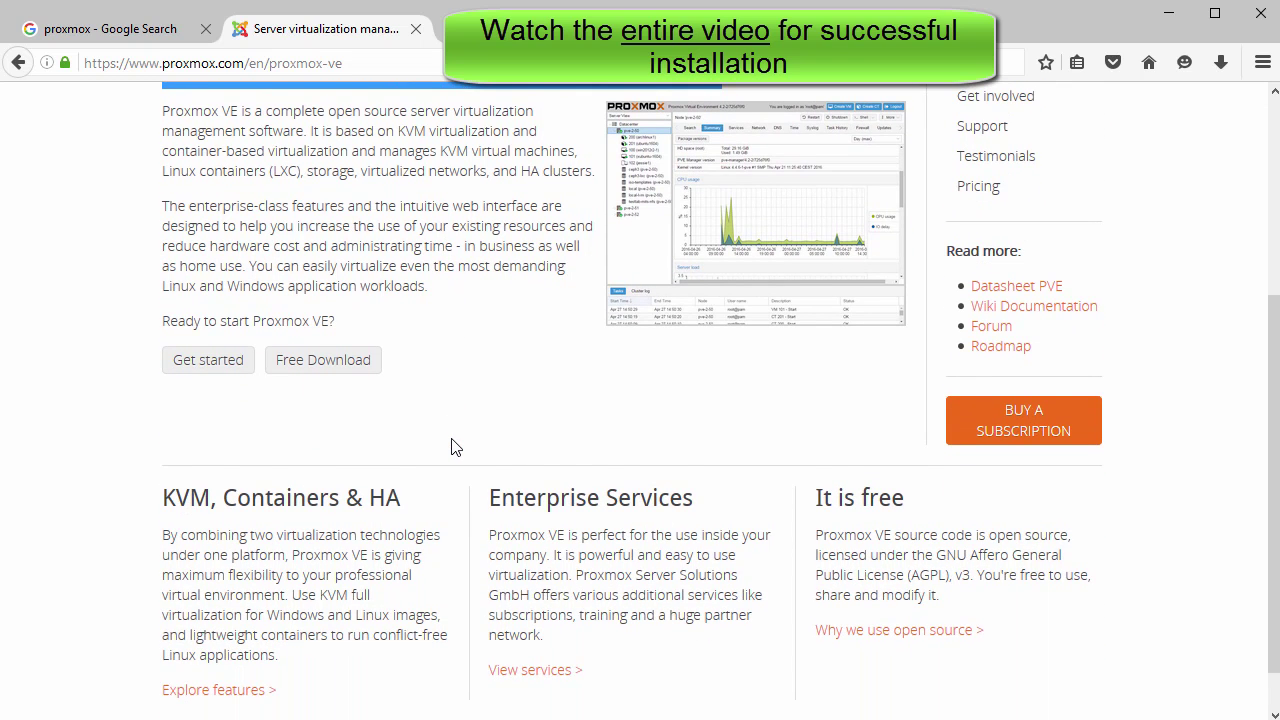
Go to the Proxmox downloads page and start downloading the Proxmox VE 4.2 ISO installer.
left_click(337, 369)
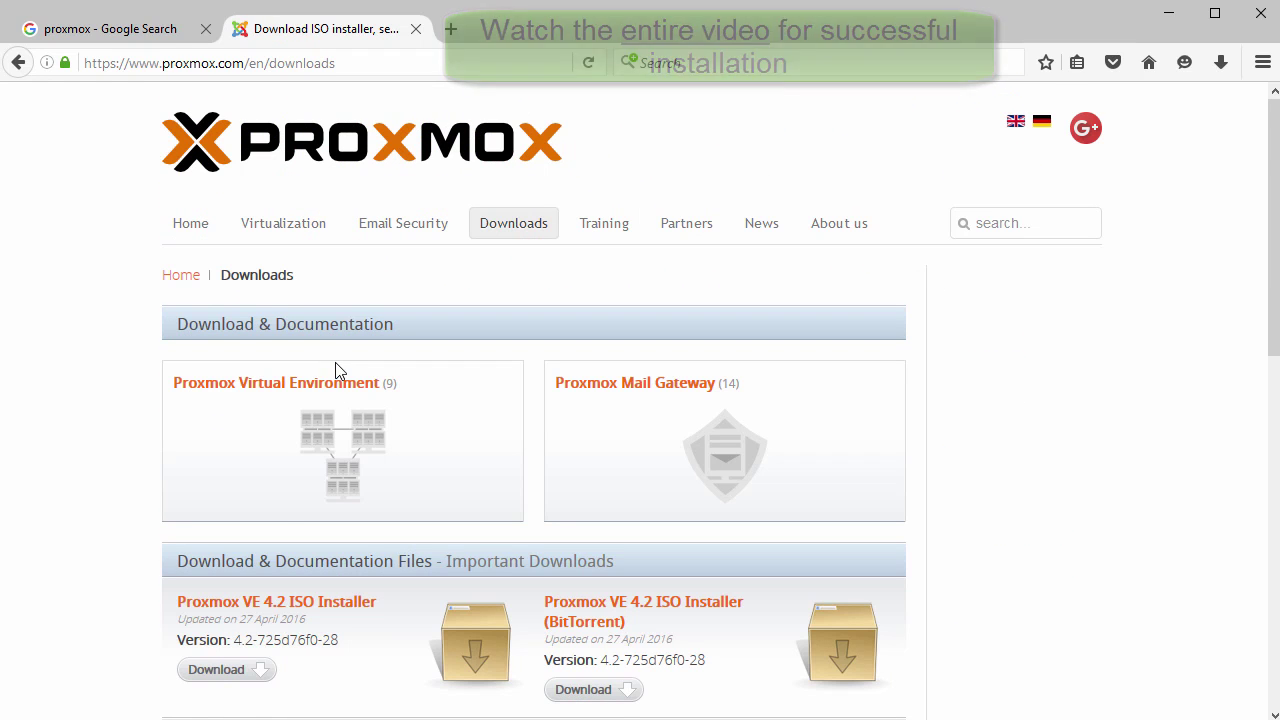
scroll(298, 460, "down", 3)
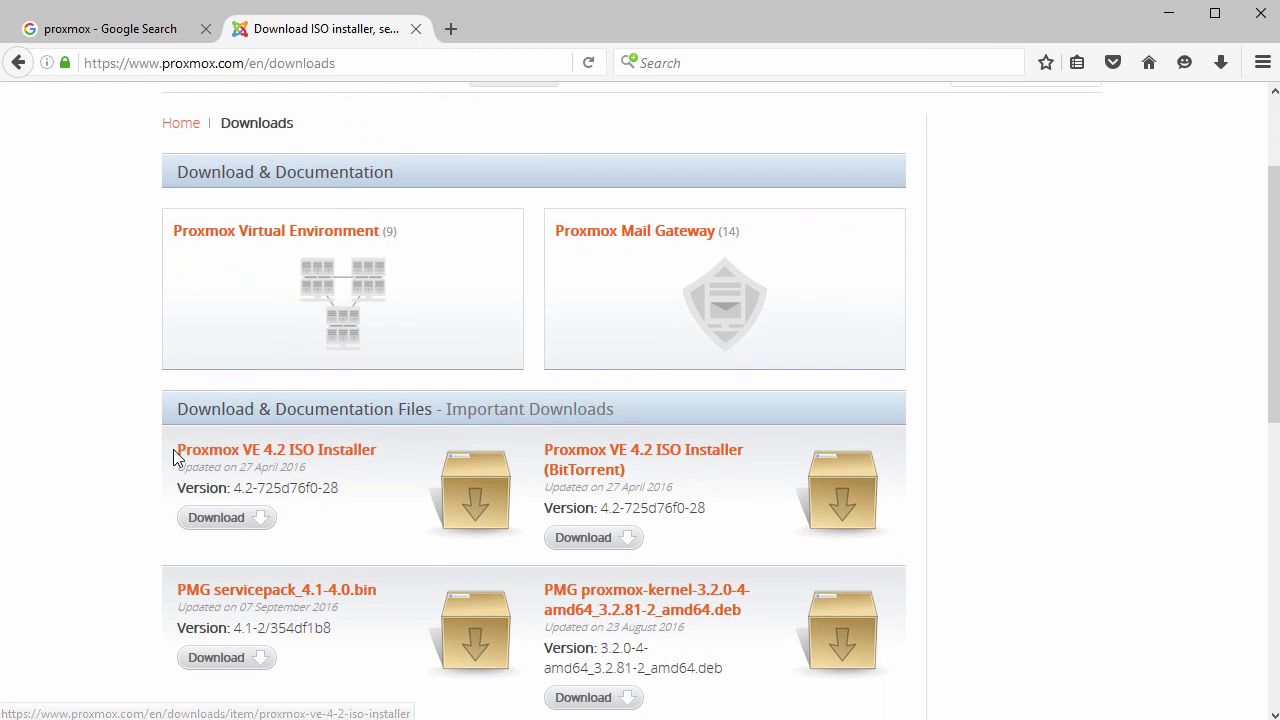
left_click_drag(176, 452, 360, 455)
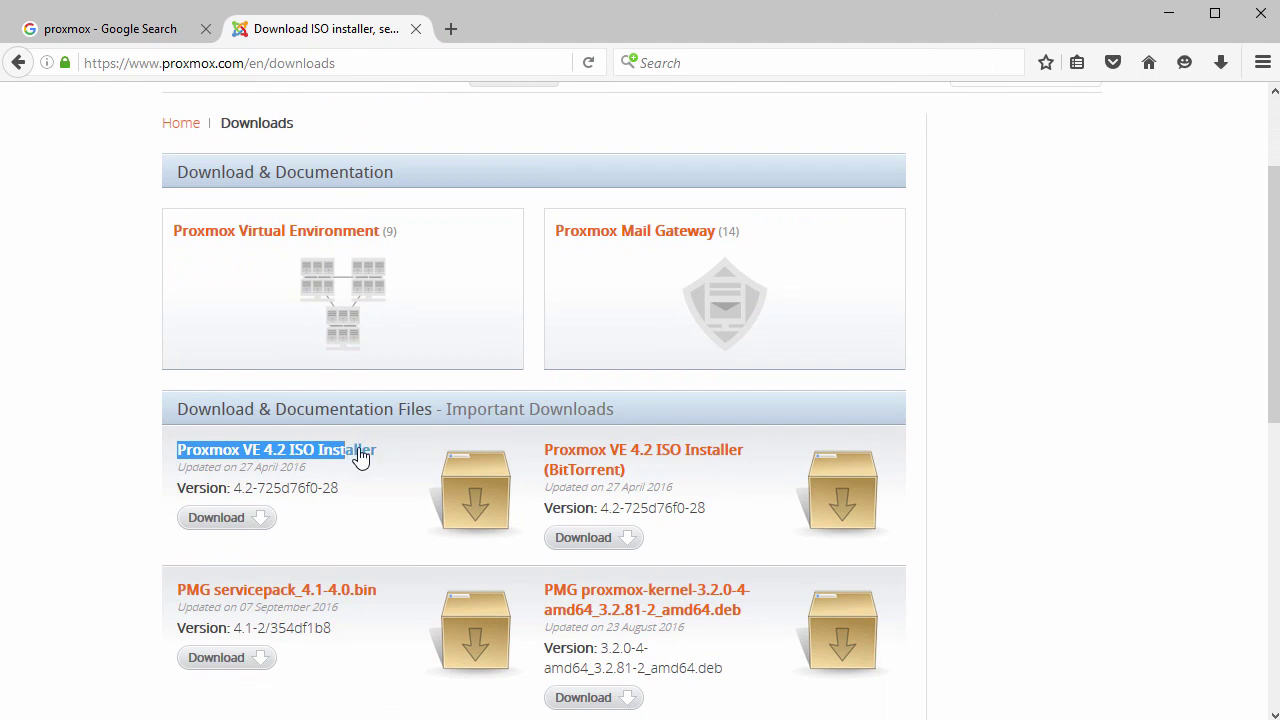
left_click(232, 520)
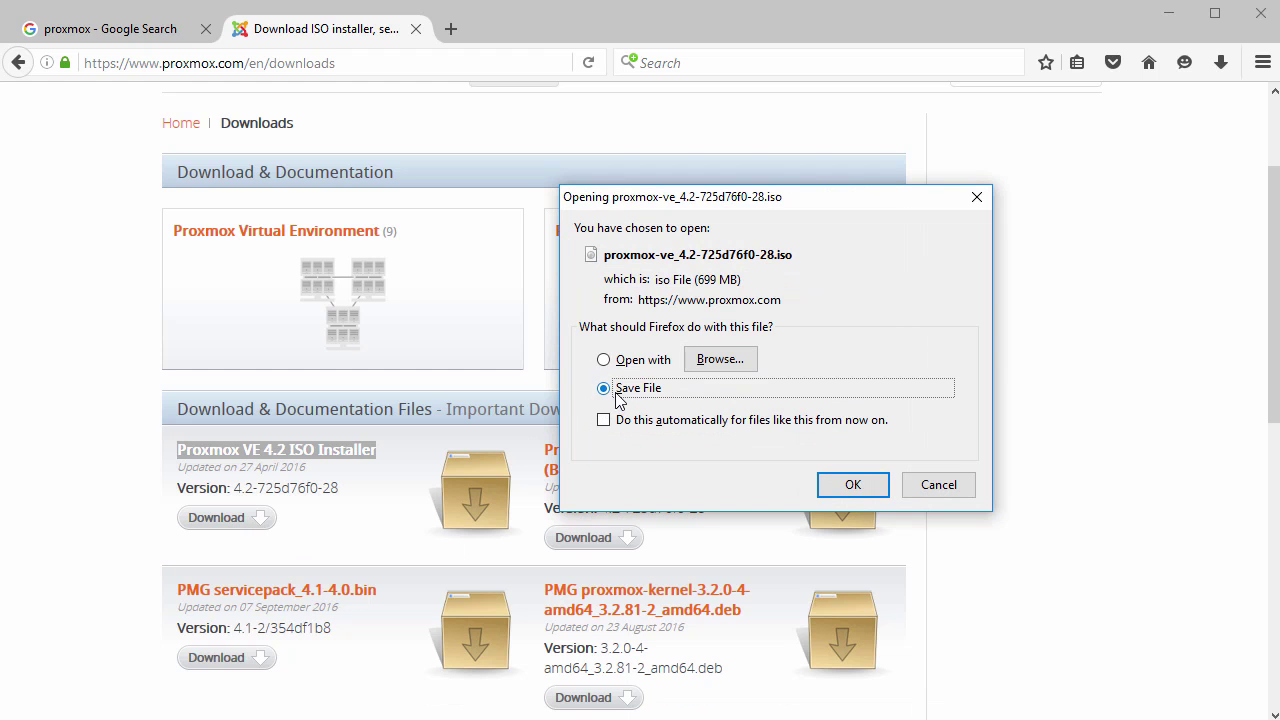
Save it to Downloads, decline replacing the existing ISO, and cancel the save.
left_click(852, 484)
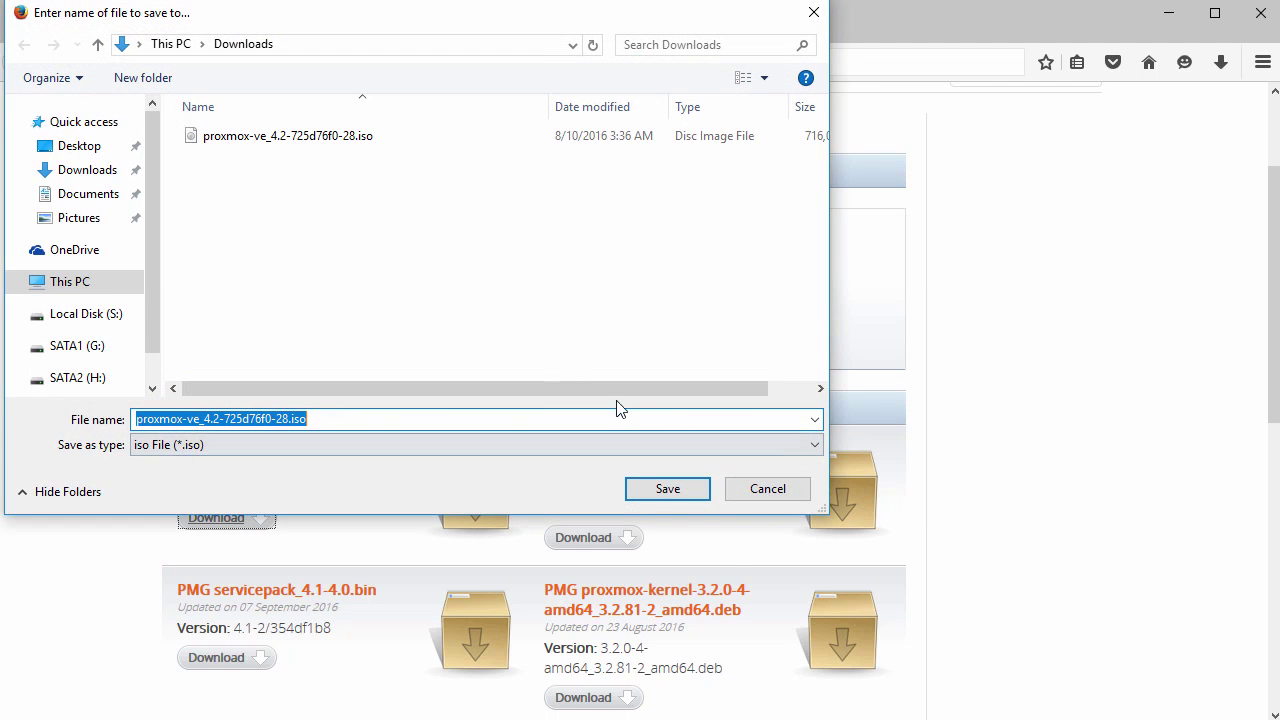
left_click(680, 492)
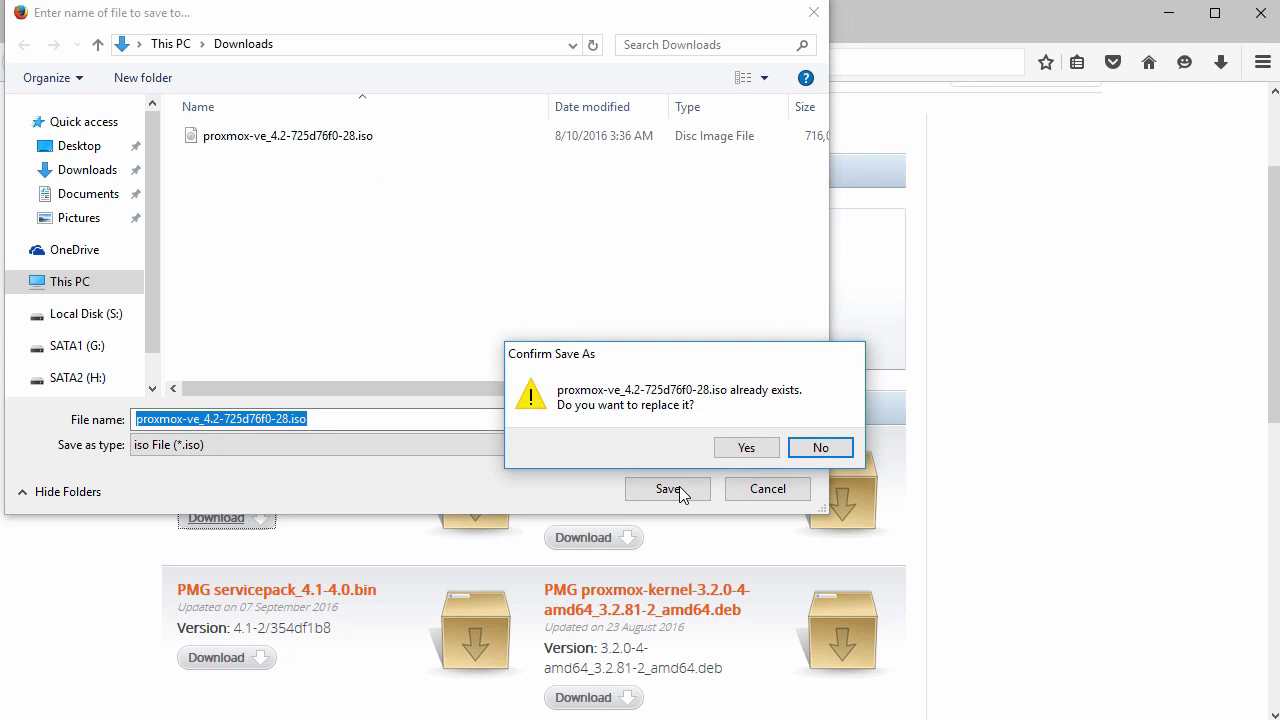
left_click(820, 449)
left_click(766, 491)
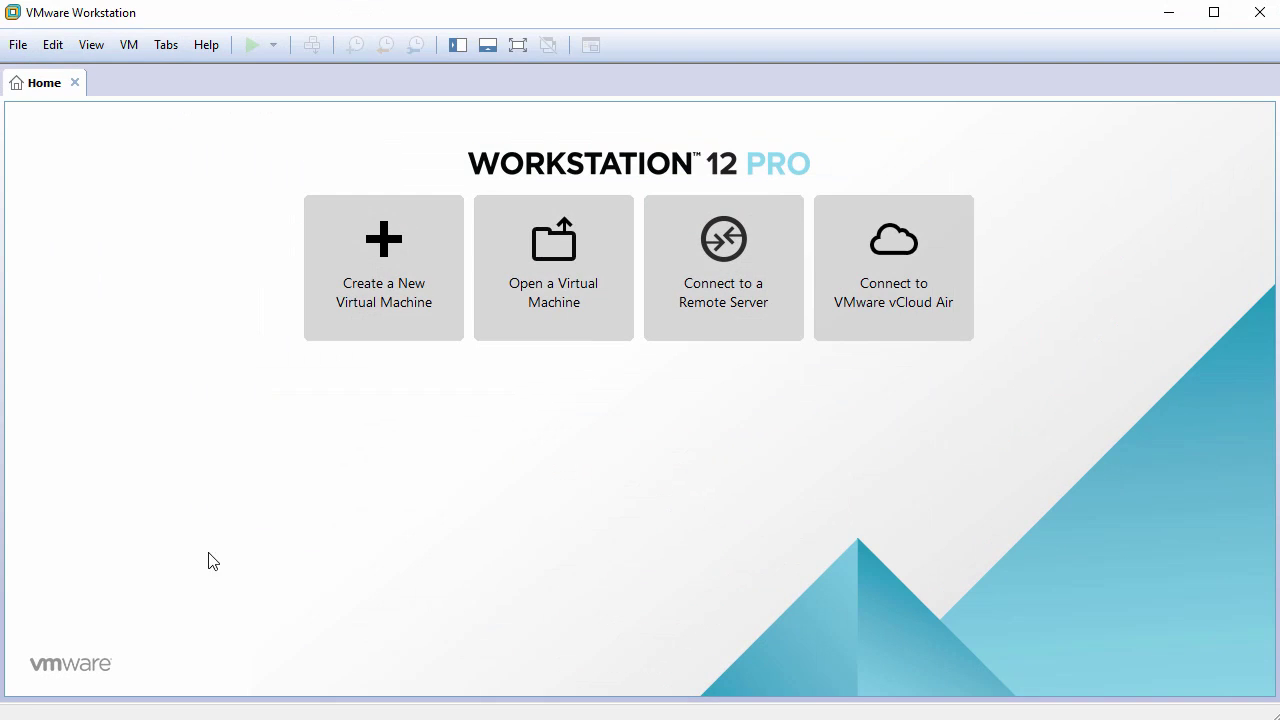
Start a Typical new virtual machine, choosing to install the operating system later.
left_click(404, 277)
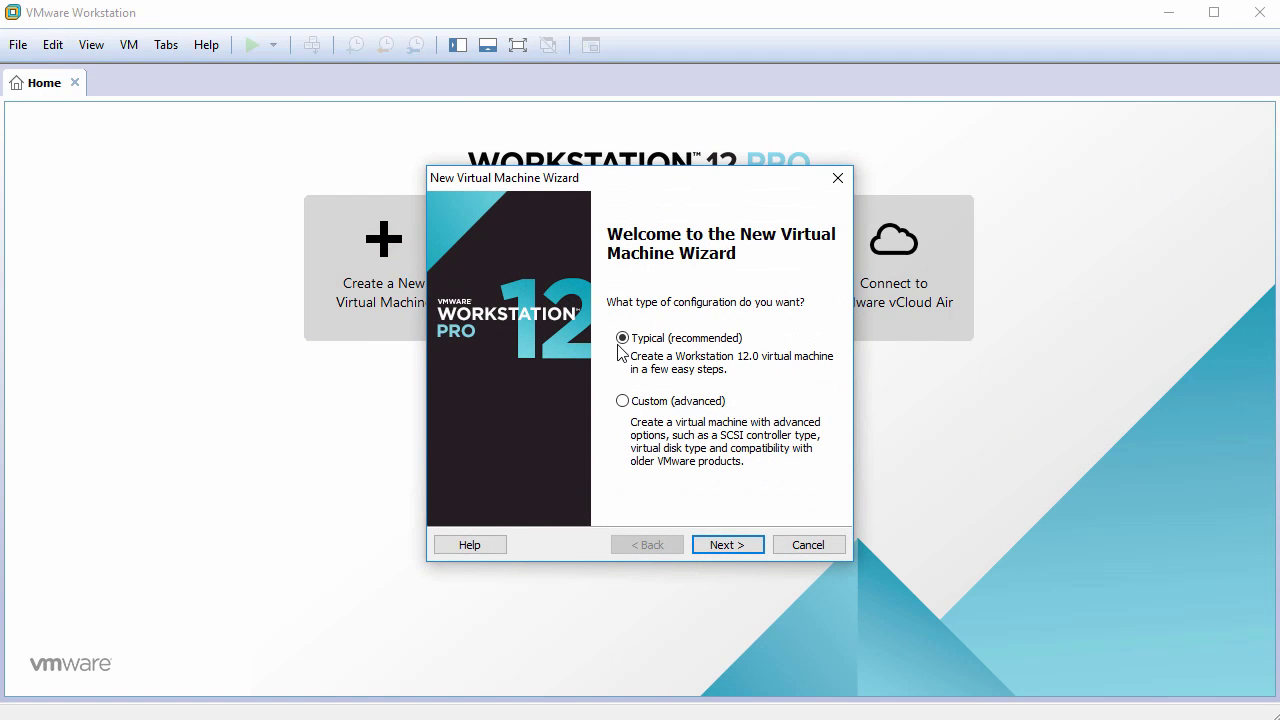
left_click(736, 546)
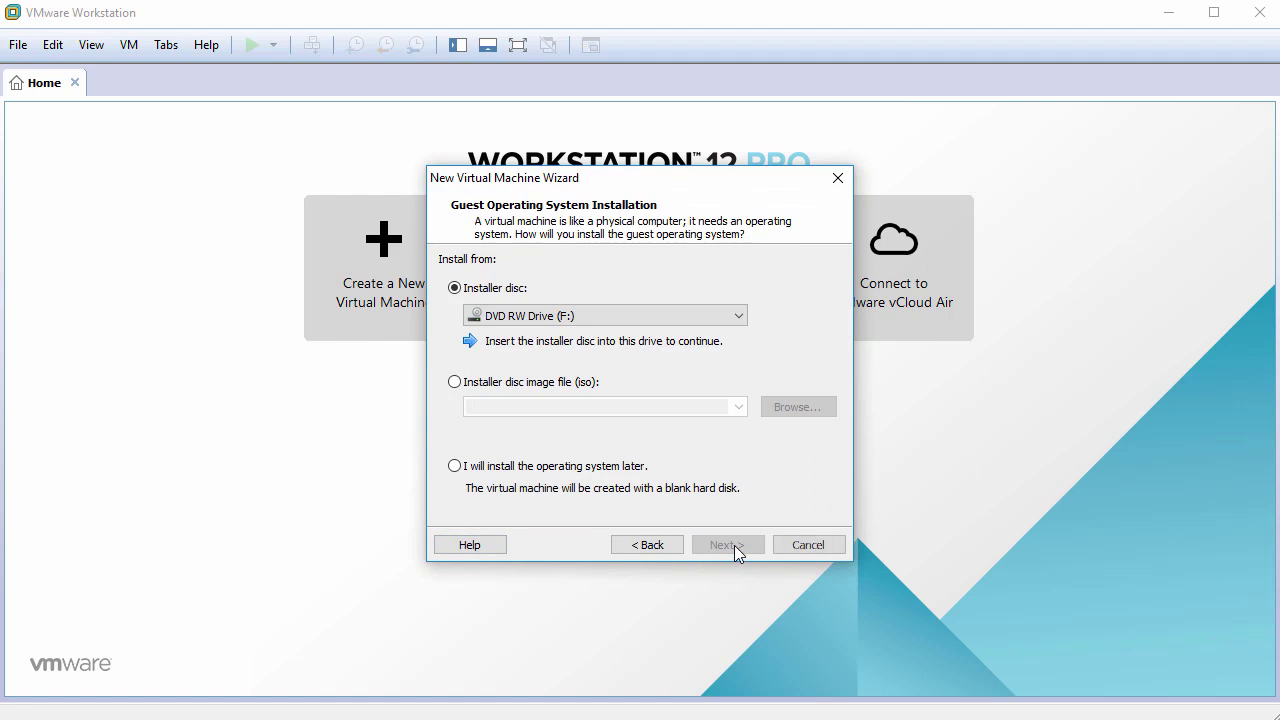
left_click(494, 468)
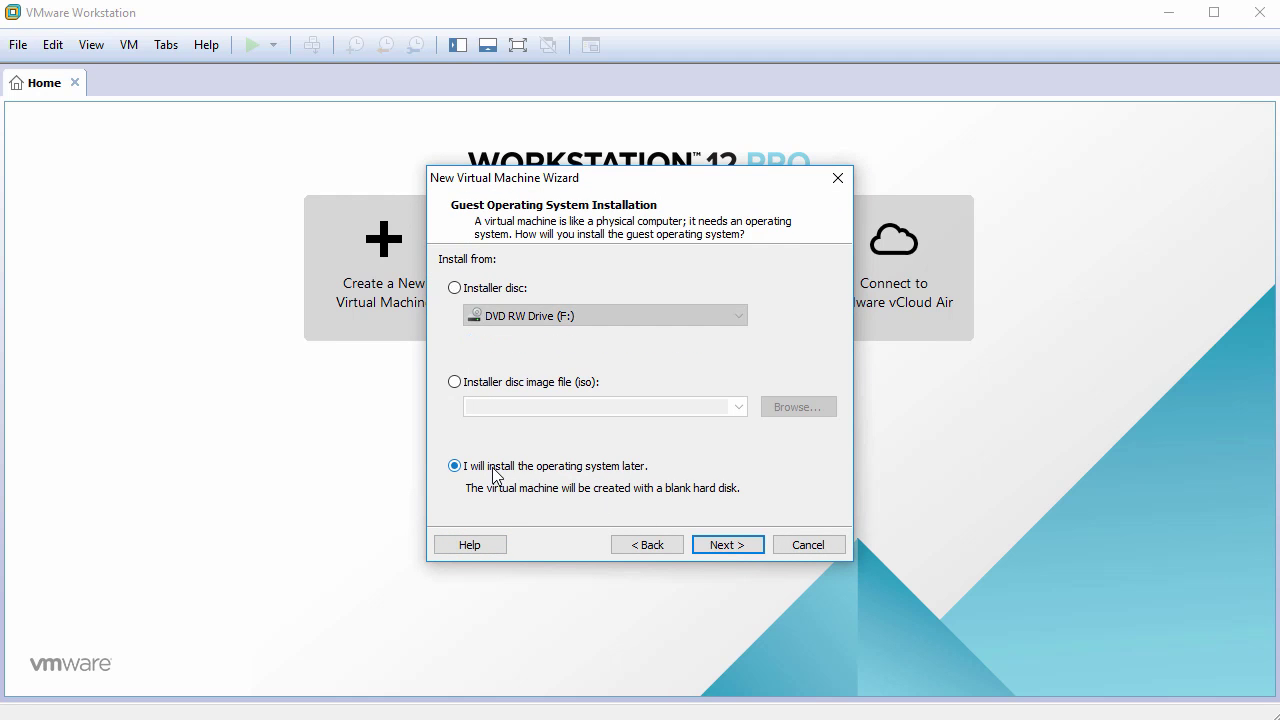
left_click(729, 545)
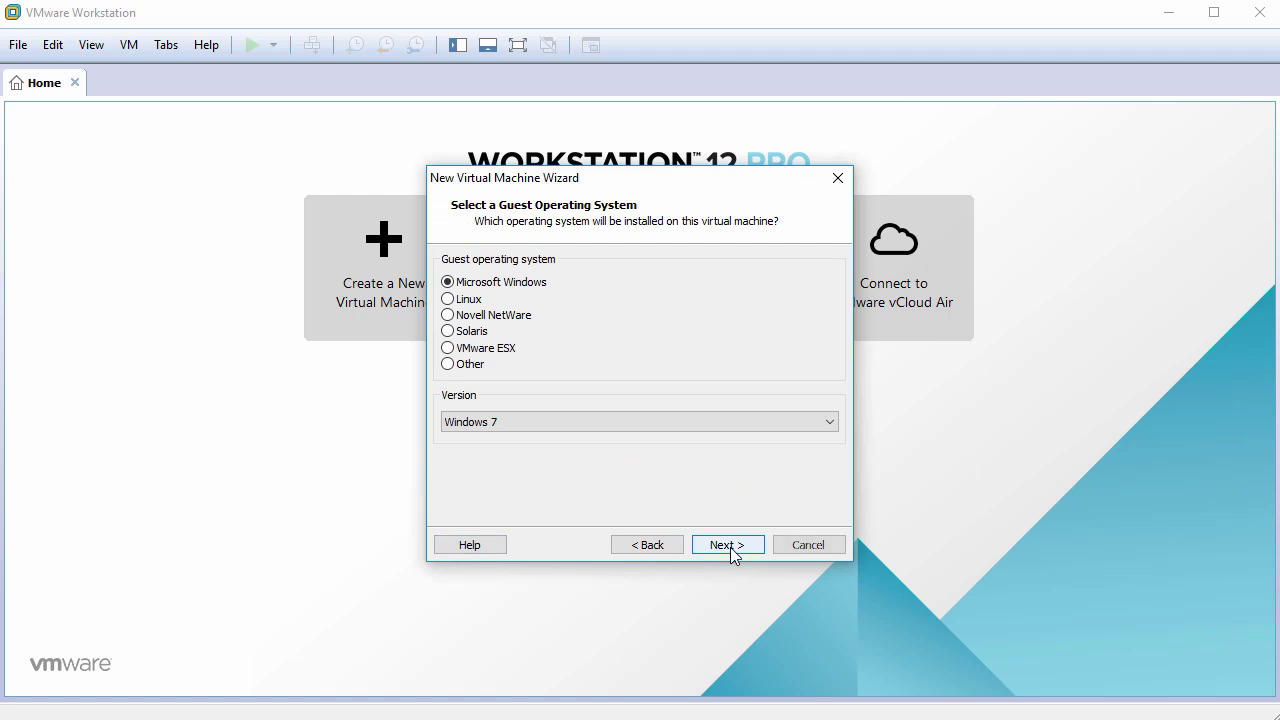
Set the guest operating system to Linux, Debian 8.x 64-bit.
left_click(463, 304)
left_click(504, 421)
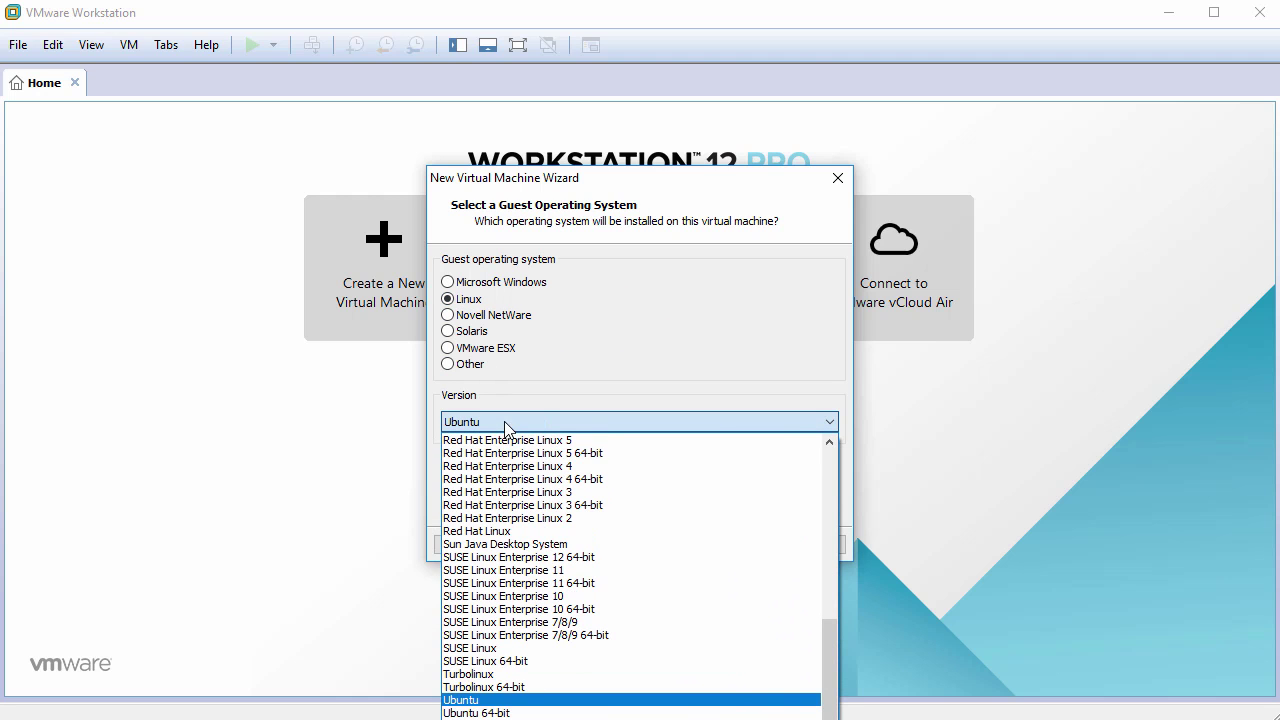
scroll(557, 553, "up", 8)
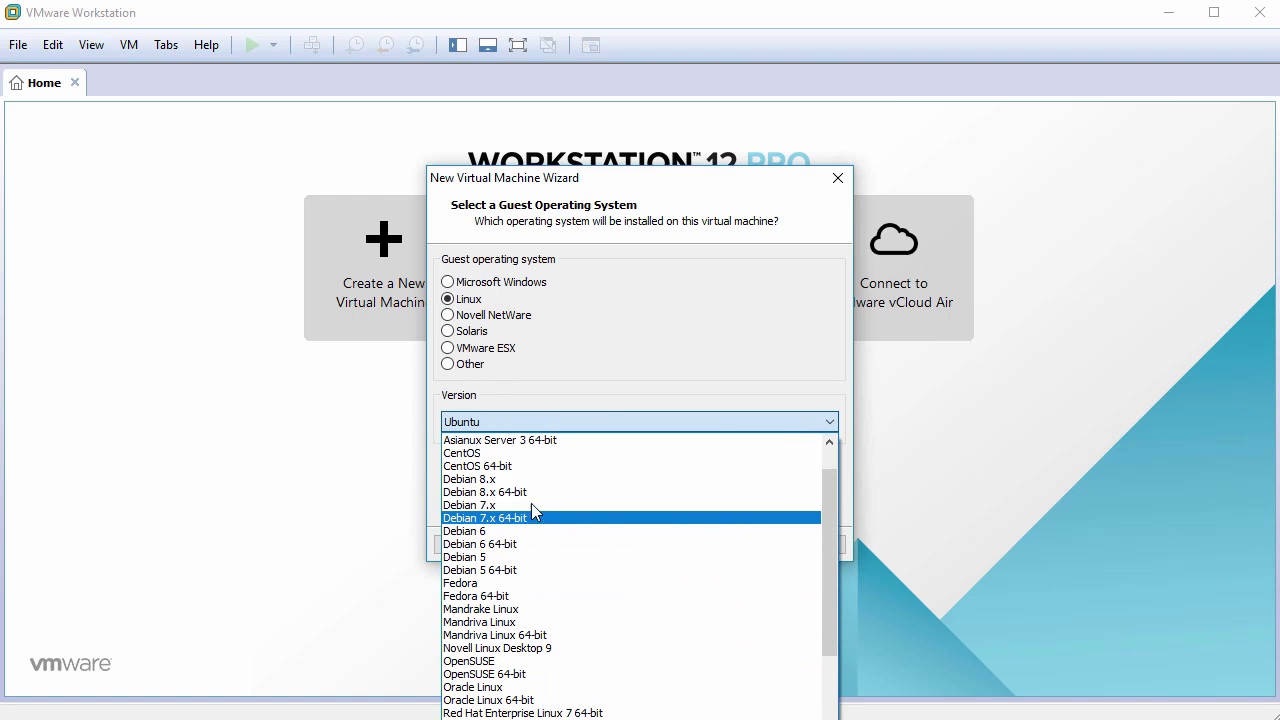
left_click(528, 496)
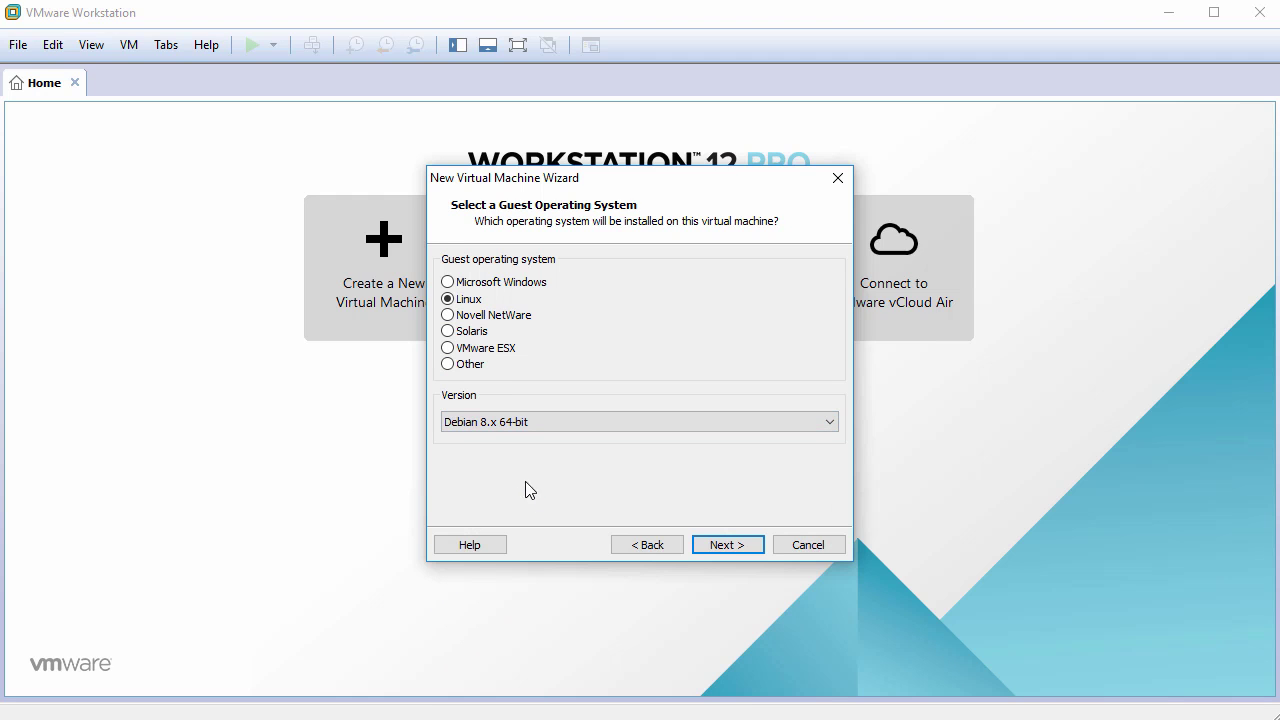
left_click(728, 545)
Name the VM Proxmox4.2 and give it a 120 GB disk stored as a single file.
type("P")
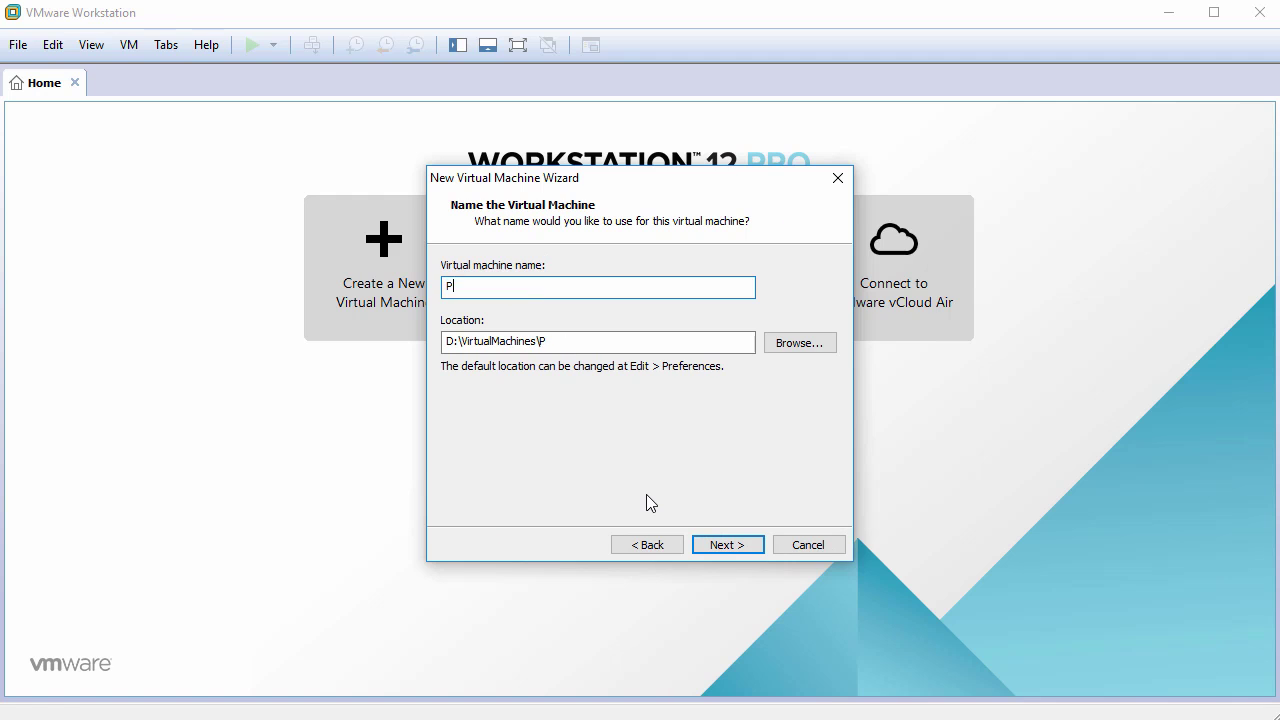
type("roxmox4.2")
left_click(729, 546)
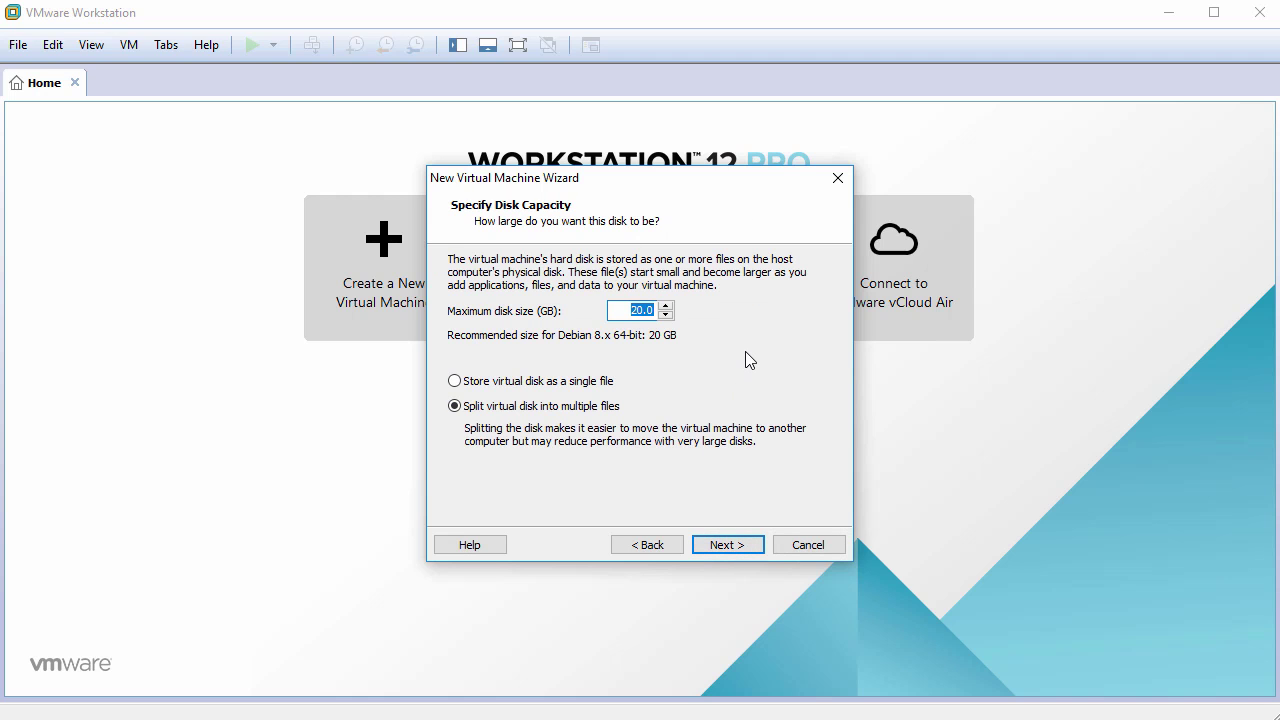
type("120")
left_click(581, 384)
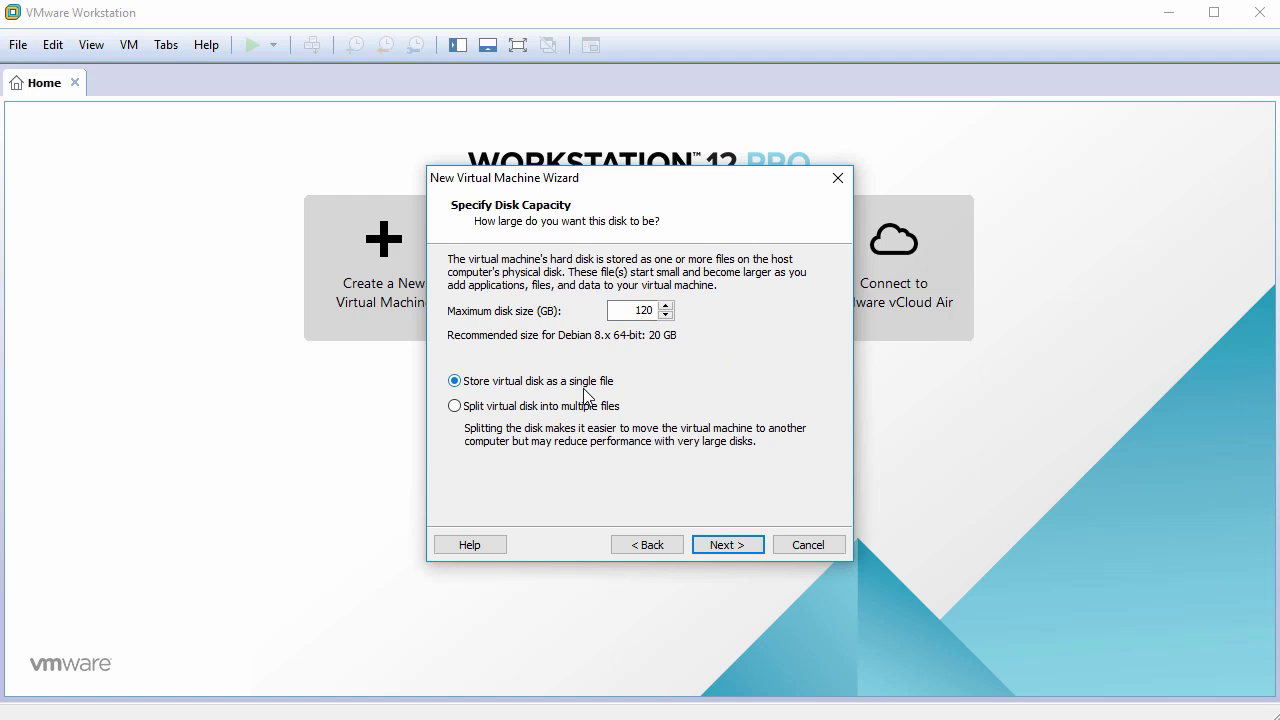
left_click(729, 545)
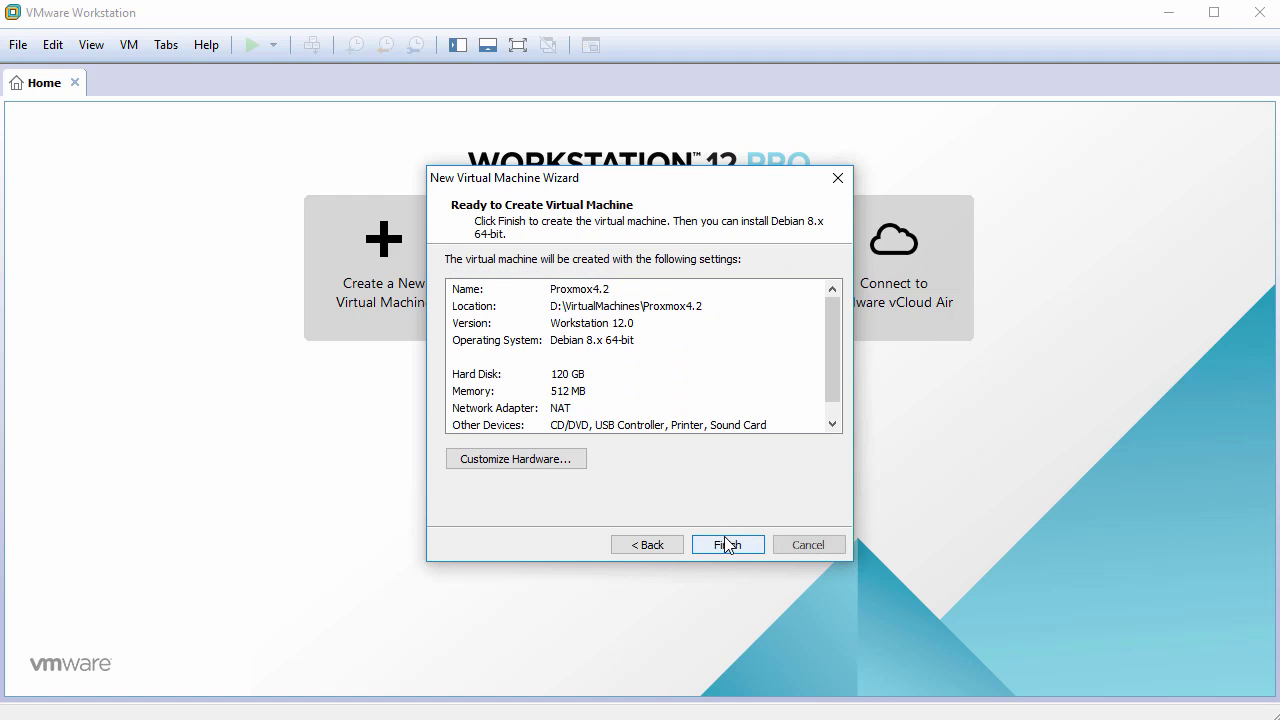
left_click(522, 461)
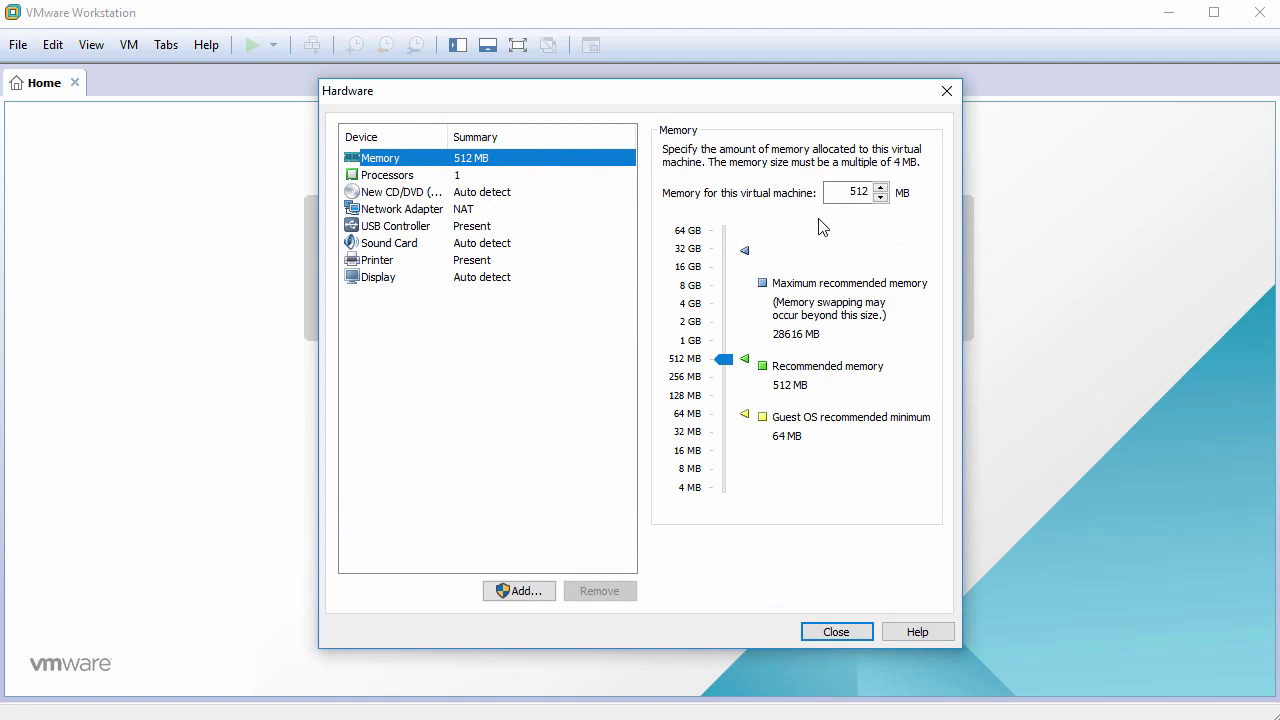
Change the memory size value to 20 and set 4 cores per processor.
double_click(848, 192)
type("2048")
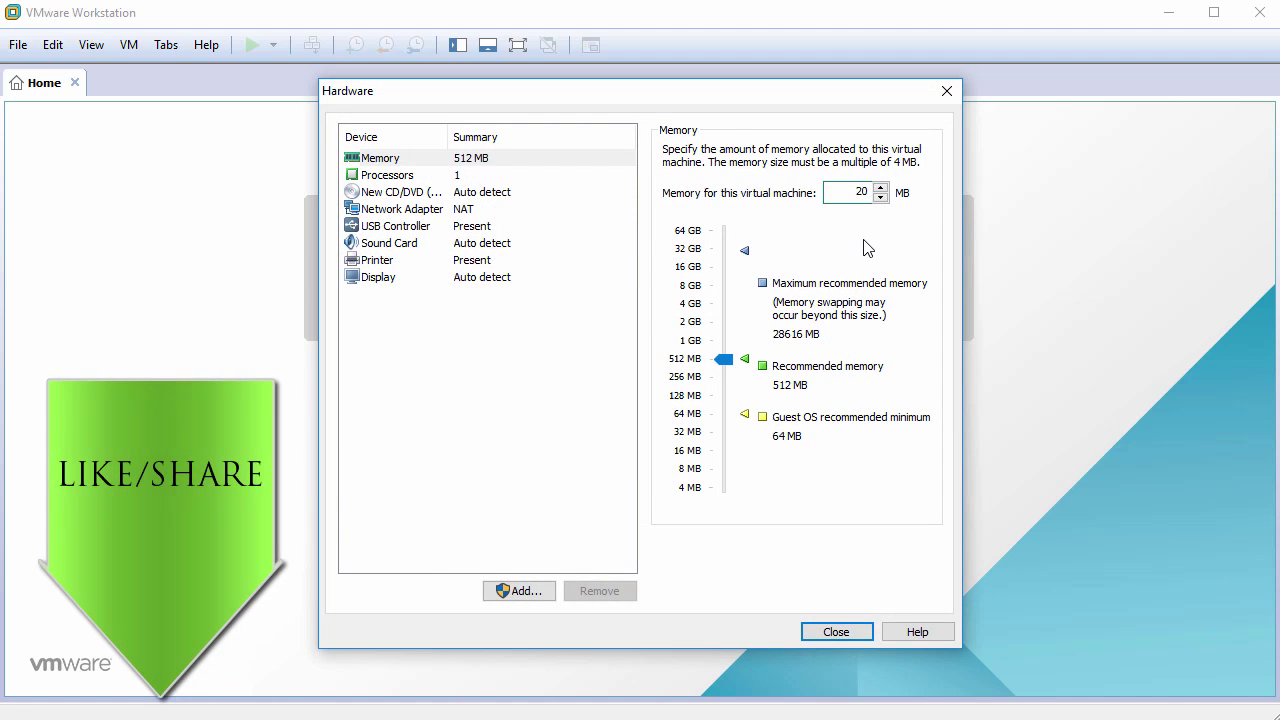
left_click(413, 180)
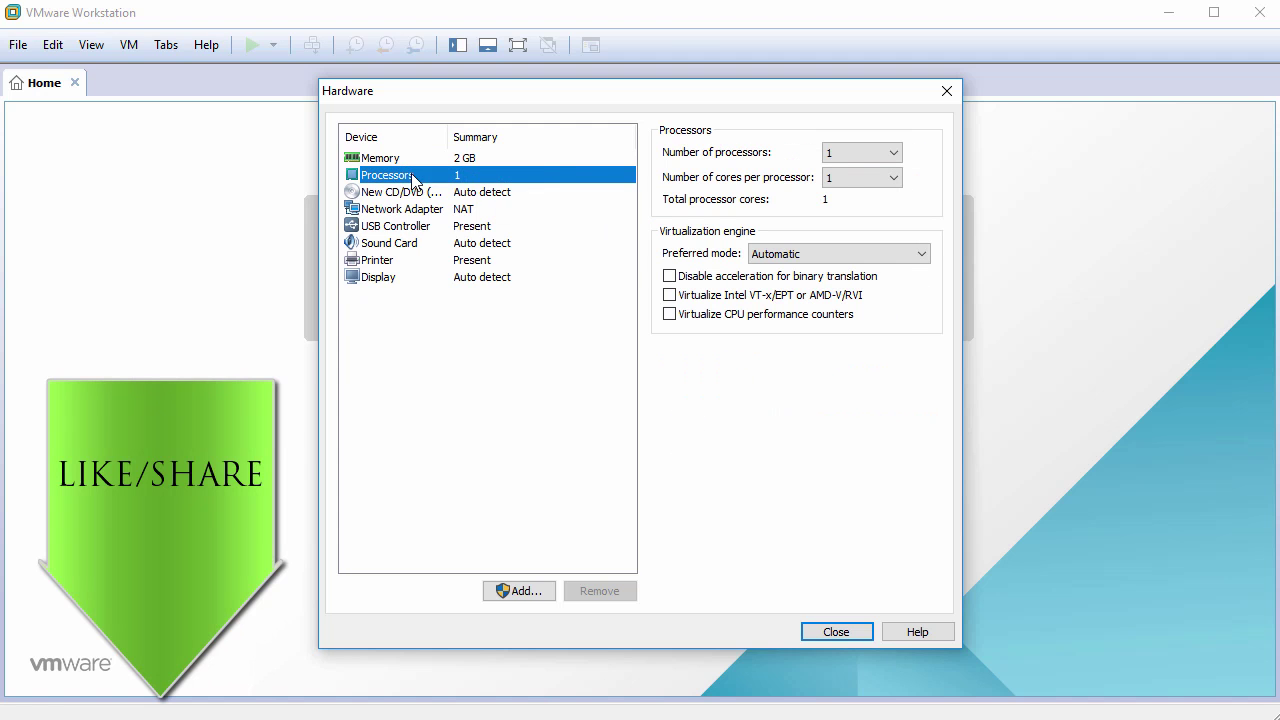
left_click(846, 182)
left_click(838, 235)
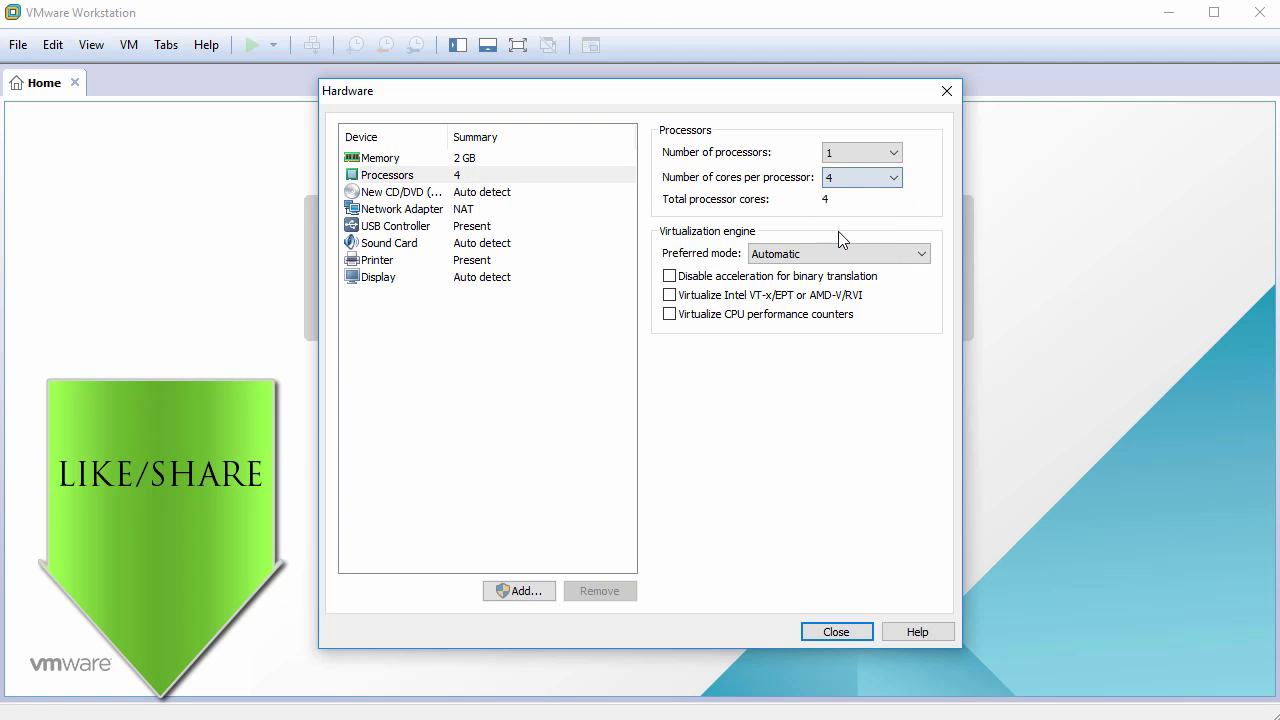
Attach proxmox-ve_4.2-725d76f0-28.iso as the CD/DVD drive's ISO image file.
left_click(410, 192)
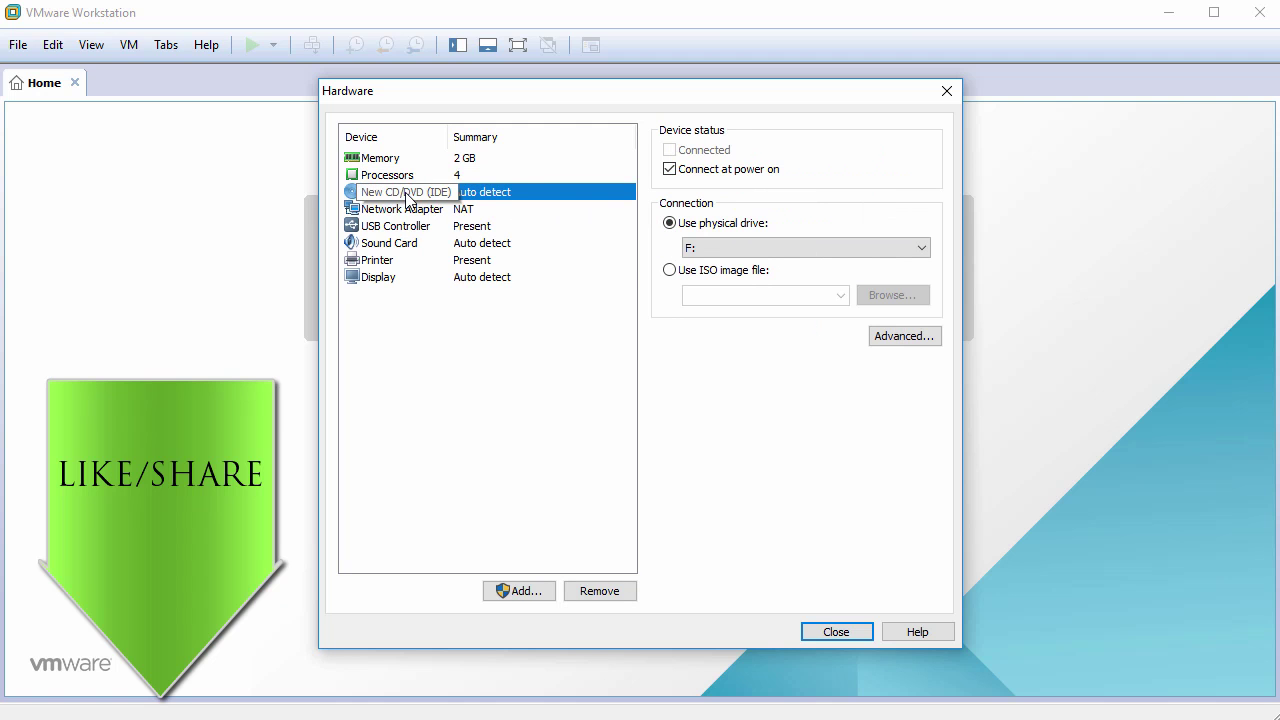
left_click(669, 271)
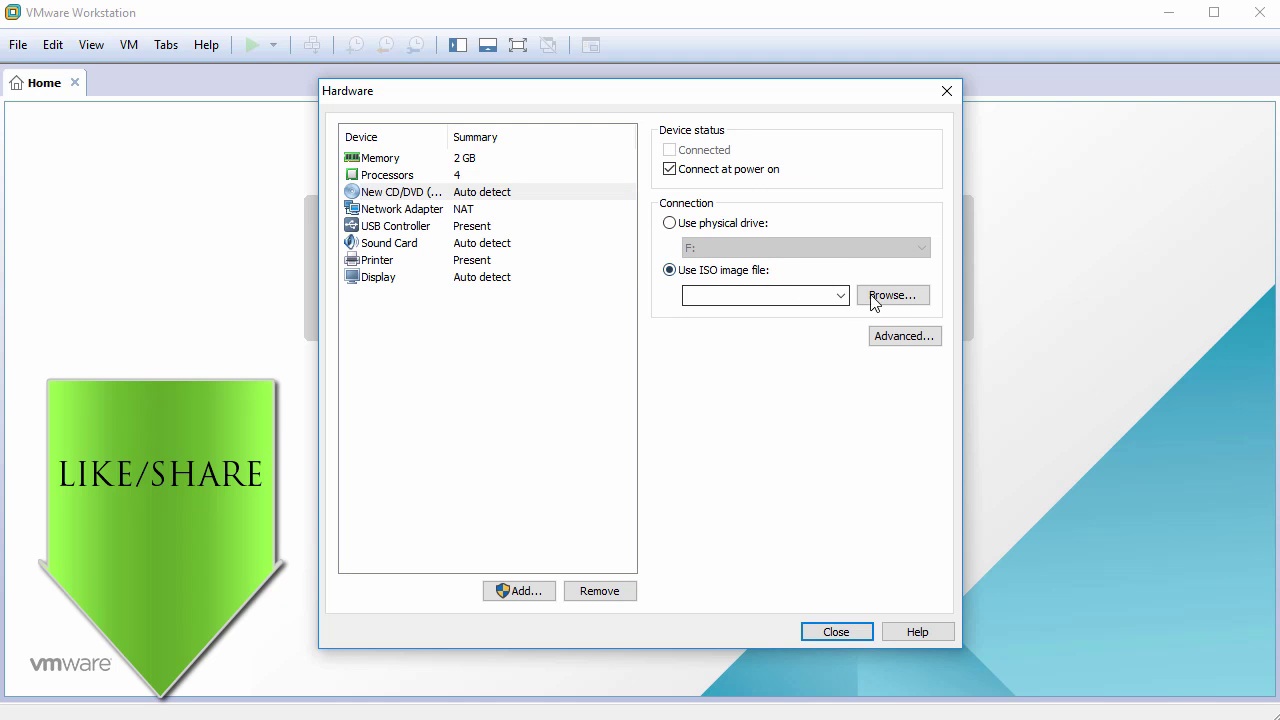
left_click(897, 303)
left_click(655, 247)
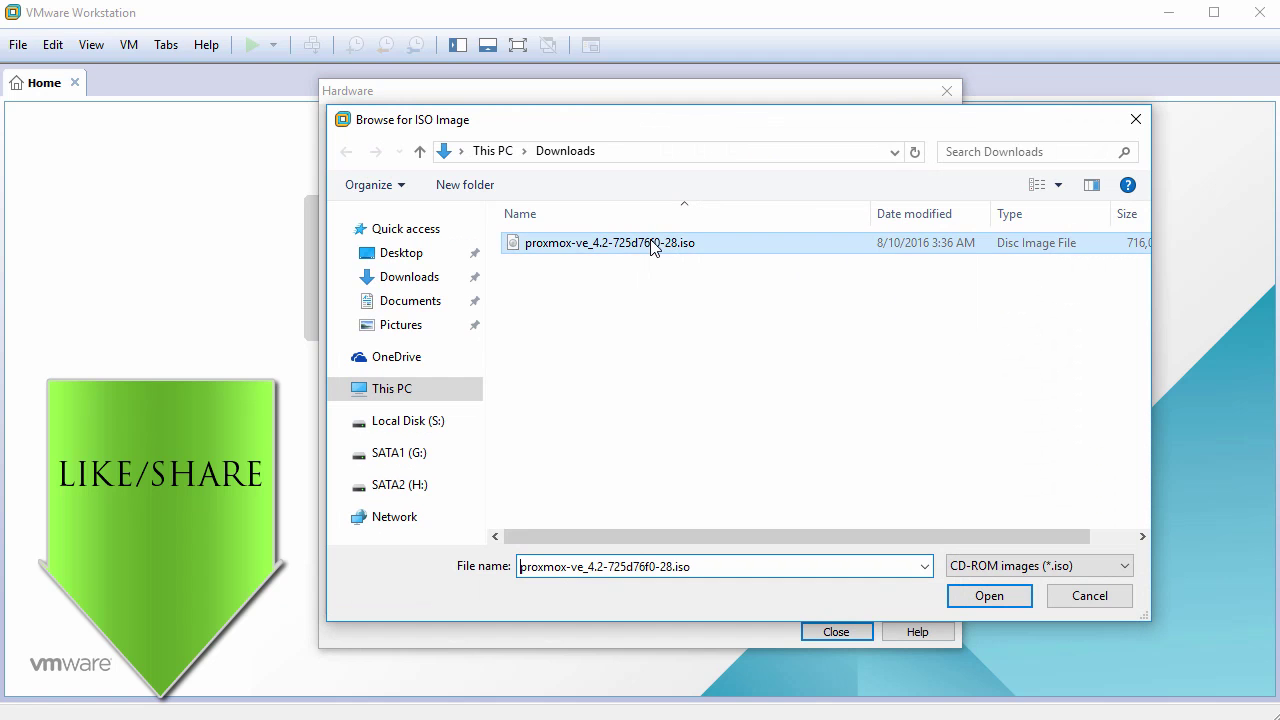
left_click(987, 595)
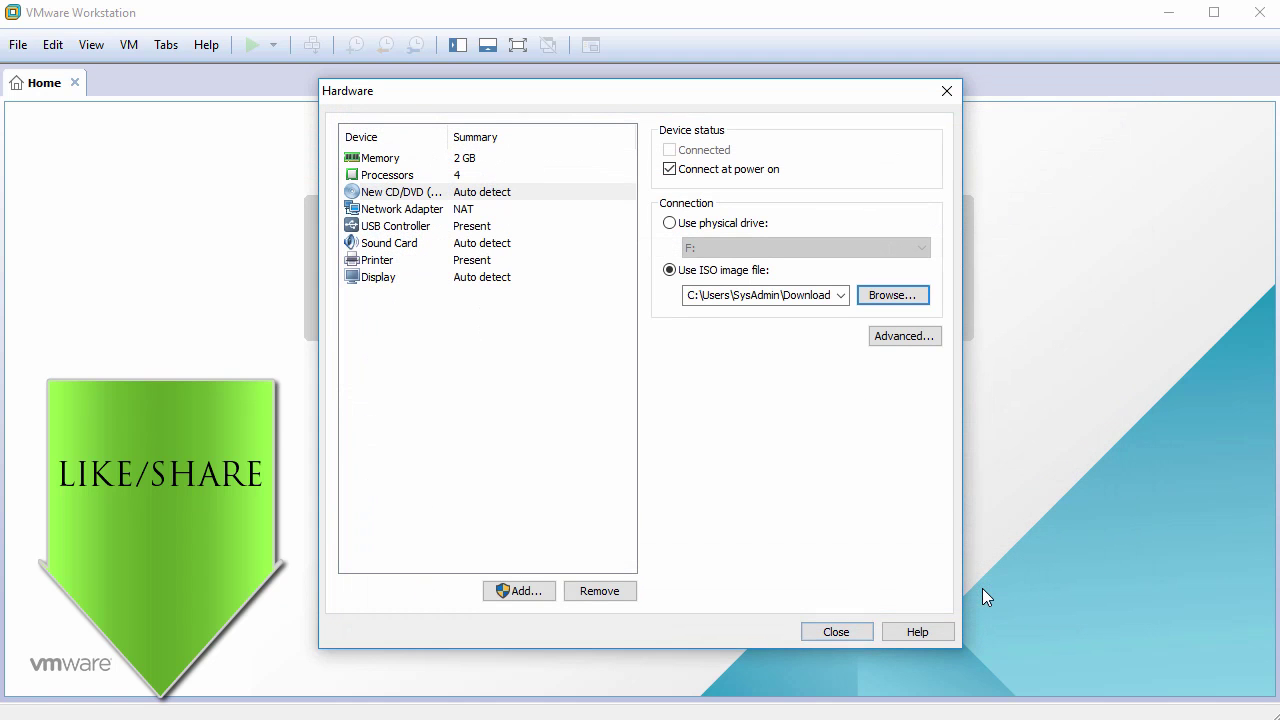
Remove the USB Controller, Sound Card and Printer, then create the virtual machine.
left_click(397, 227)
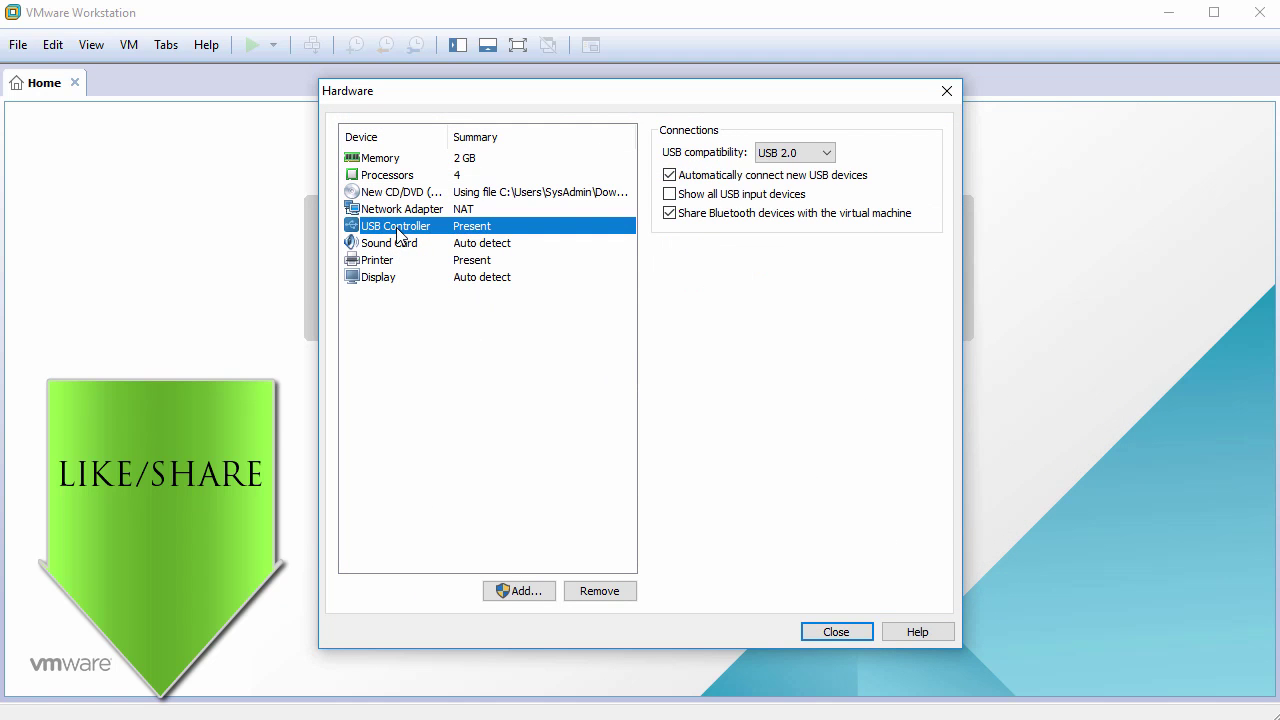
left_click(597, 592)
left_click(597, 592)
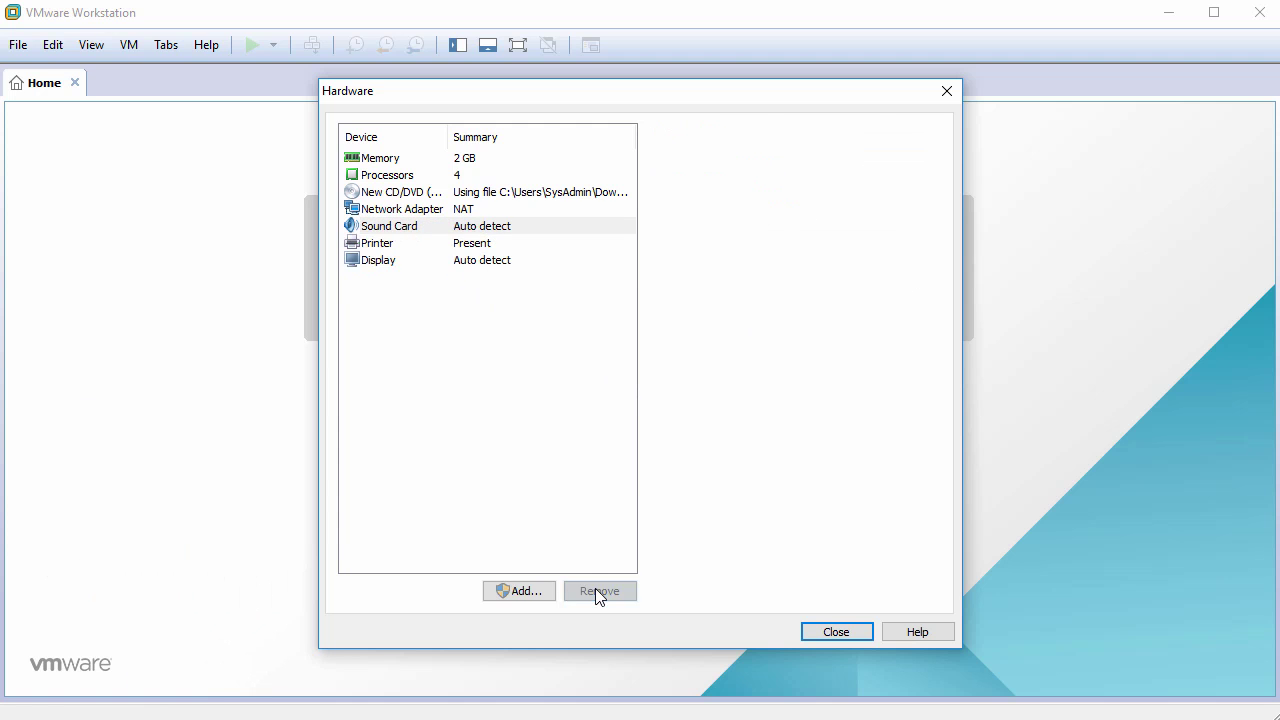
left_click(597, 592)
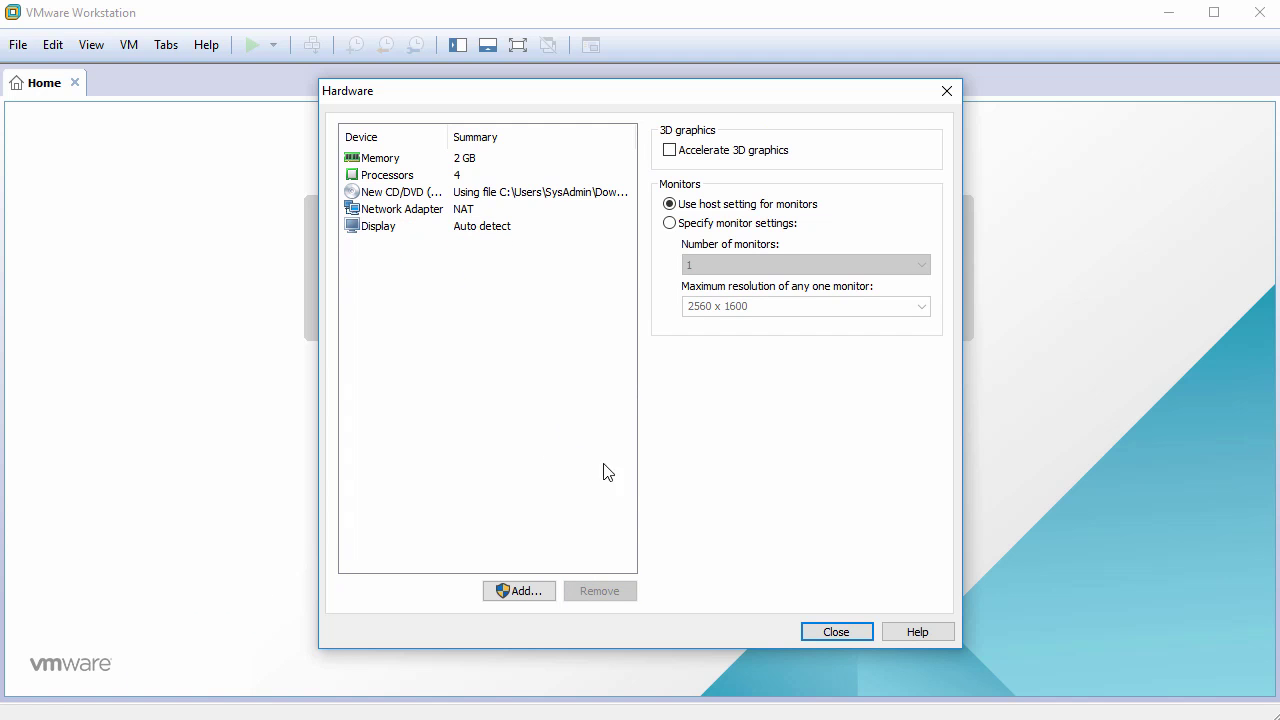
left_click(820, 631)
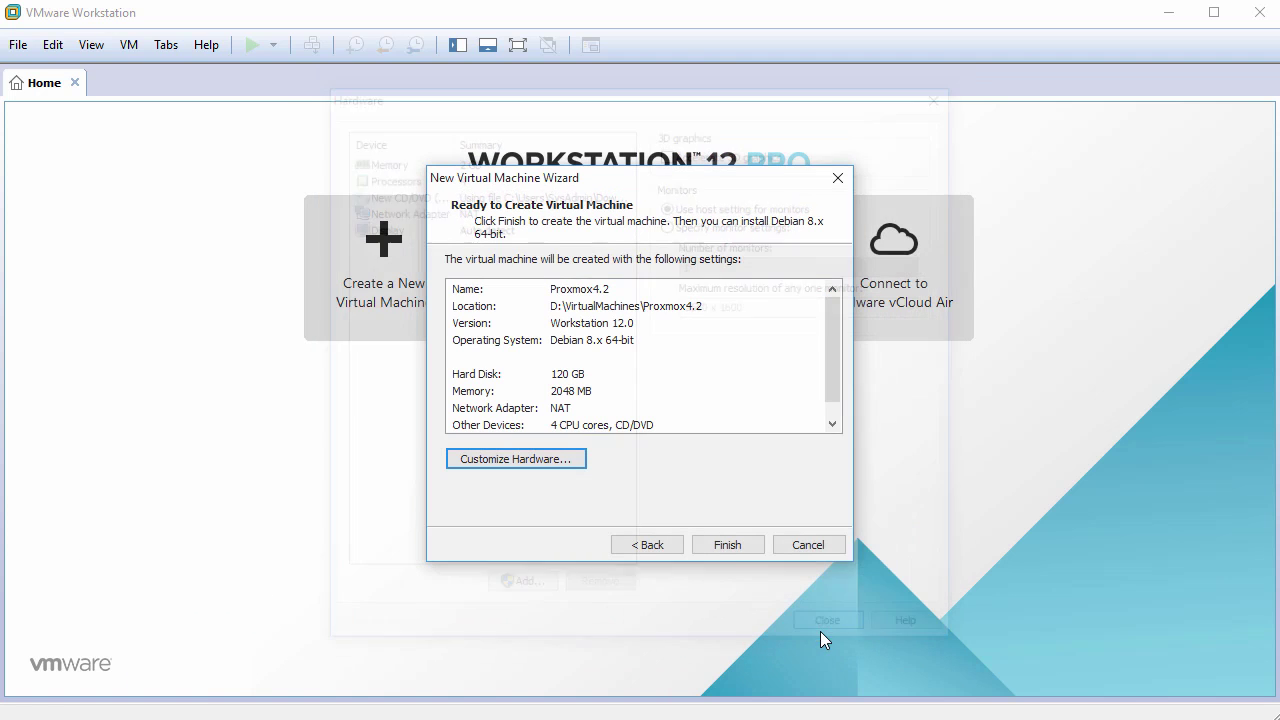
left_click(728, 543)
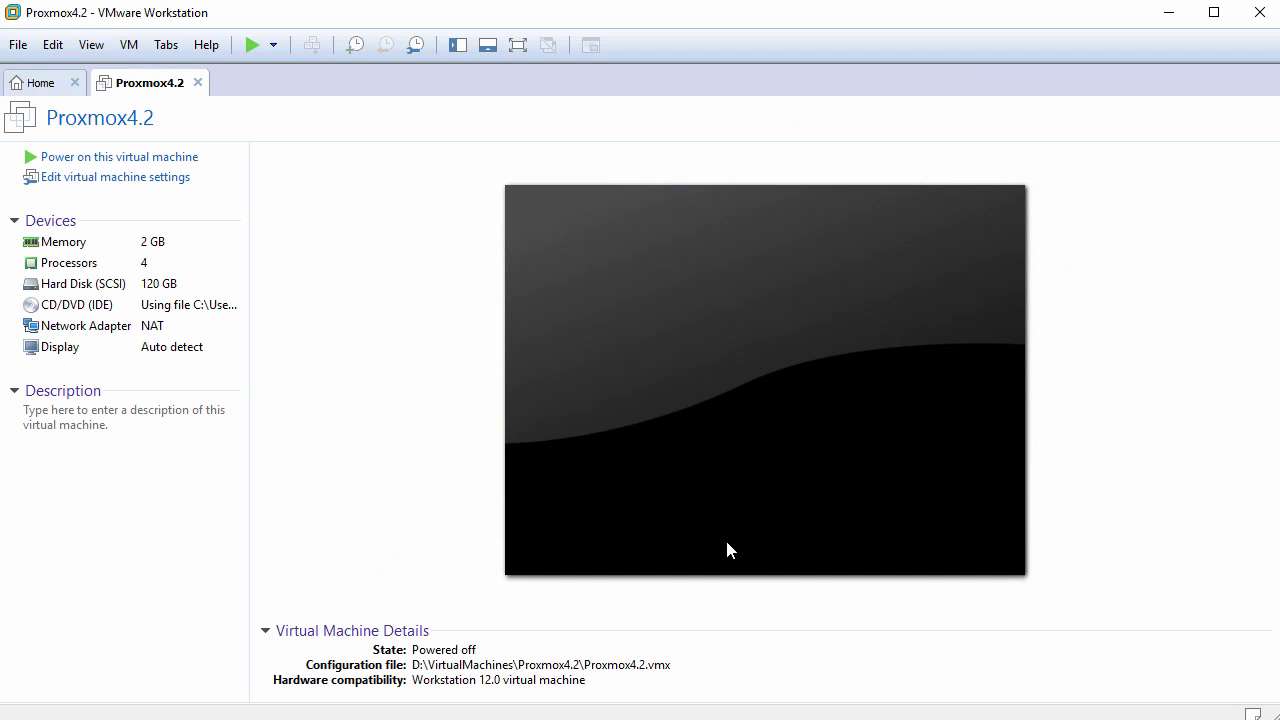
Enable Virtualize Intel VT-x/EPT or AMD-V/RVI in Proxmox4.2's processor settings.
left_click(148, 184)
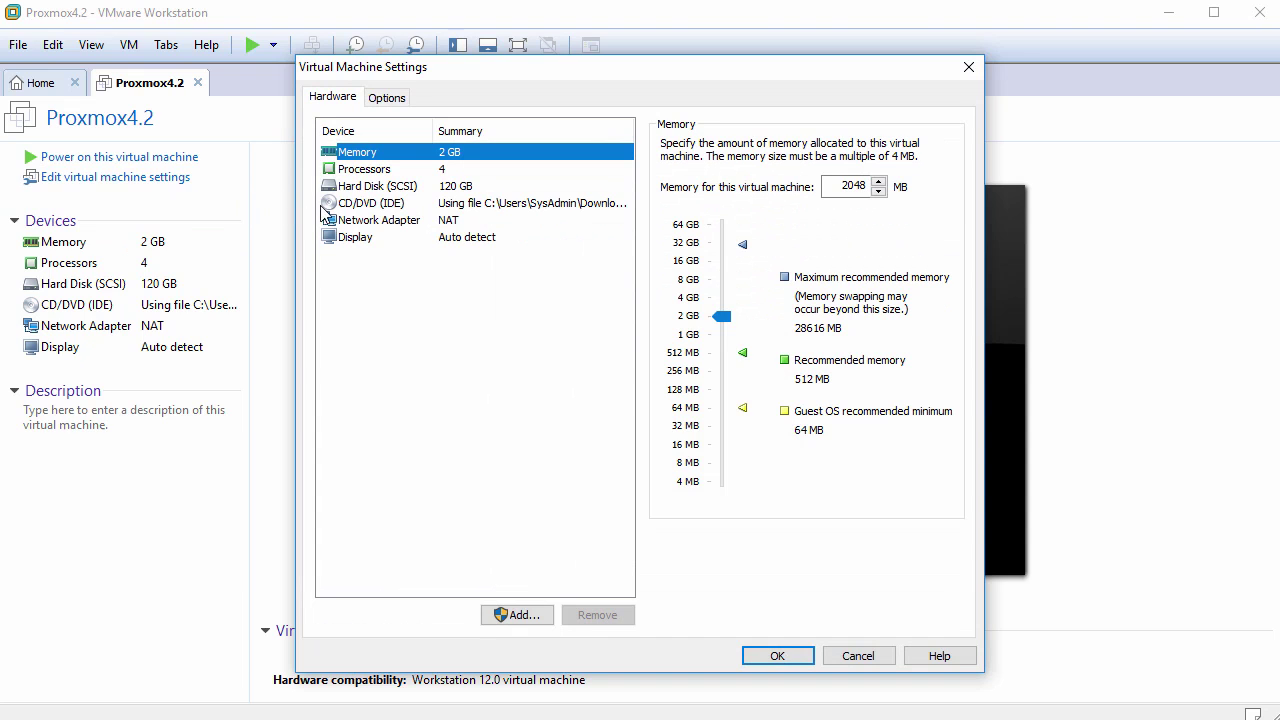
left_click(383, 176)
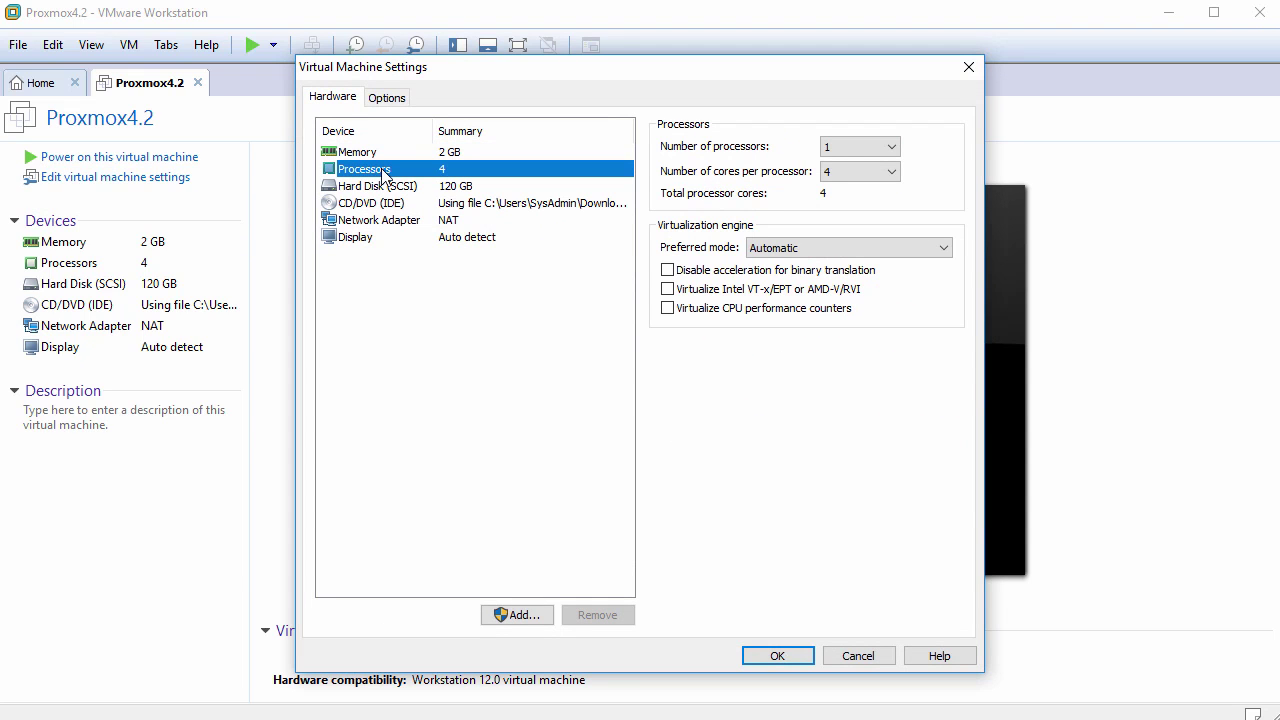
left_click(668, 290)
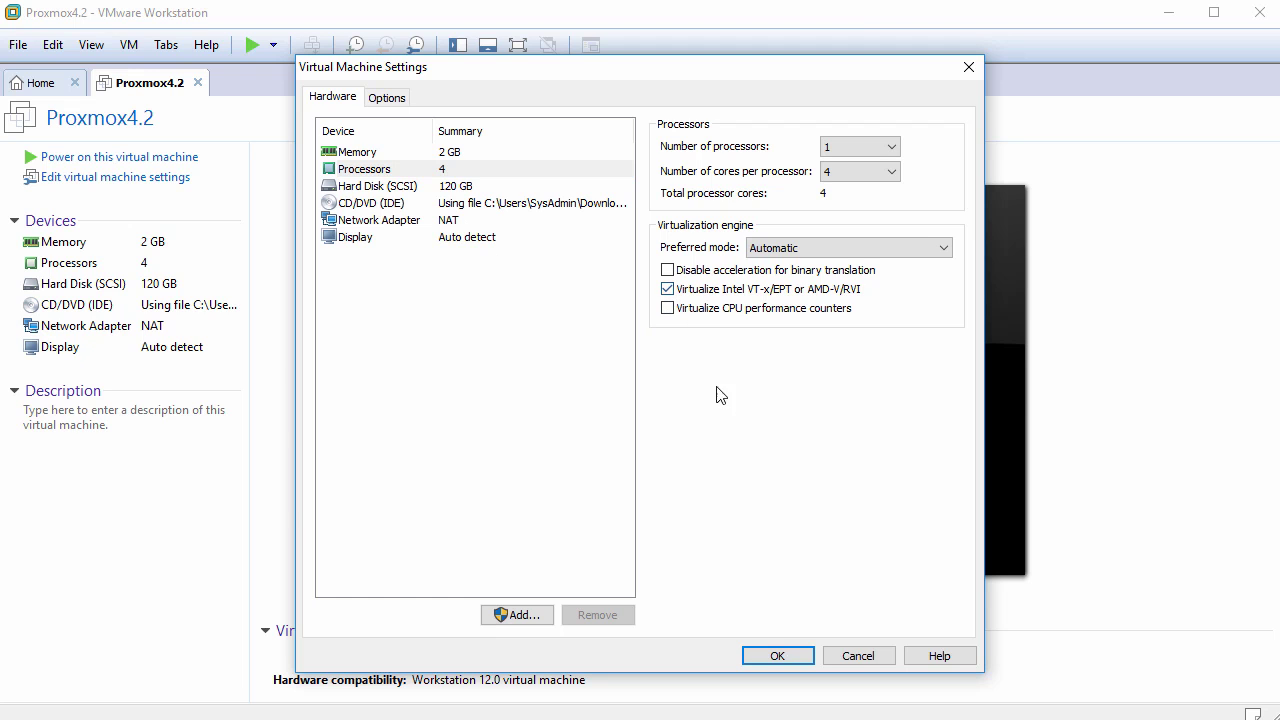
left_click(778, 656)
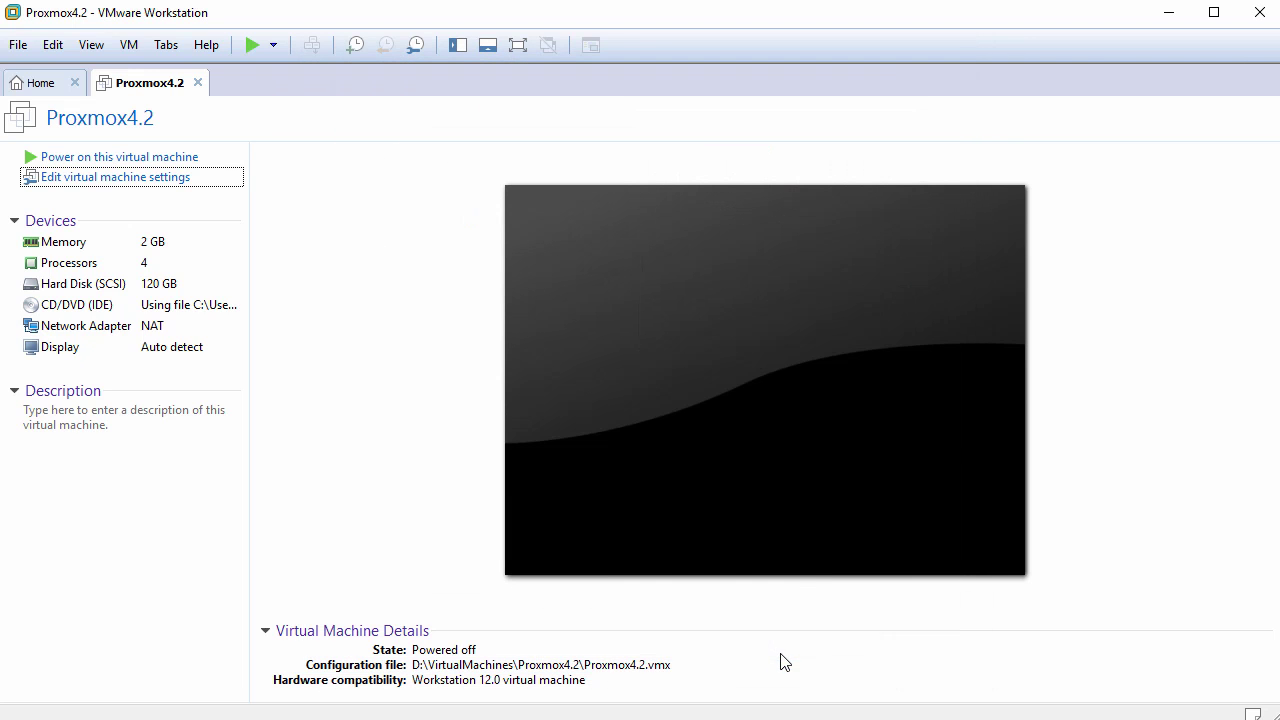
Power on Proxmox4.2, choose Install Proxmox VE, and accept the licence agreement.
left_click(125, 160)
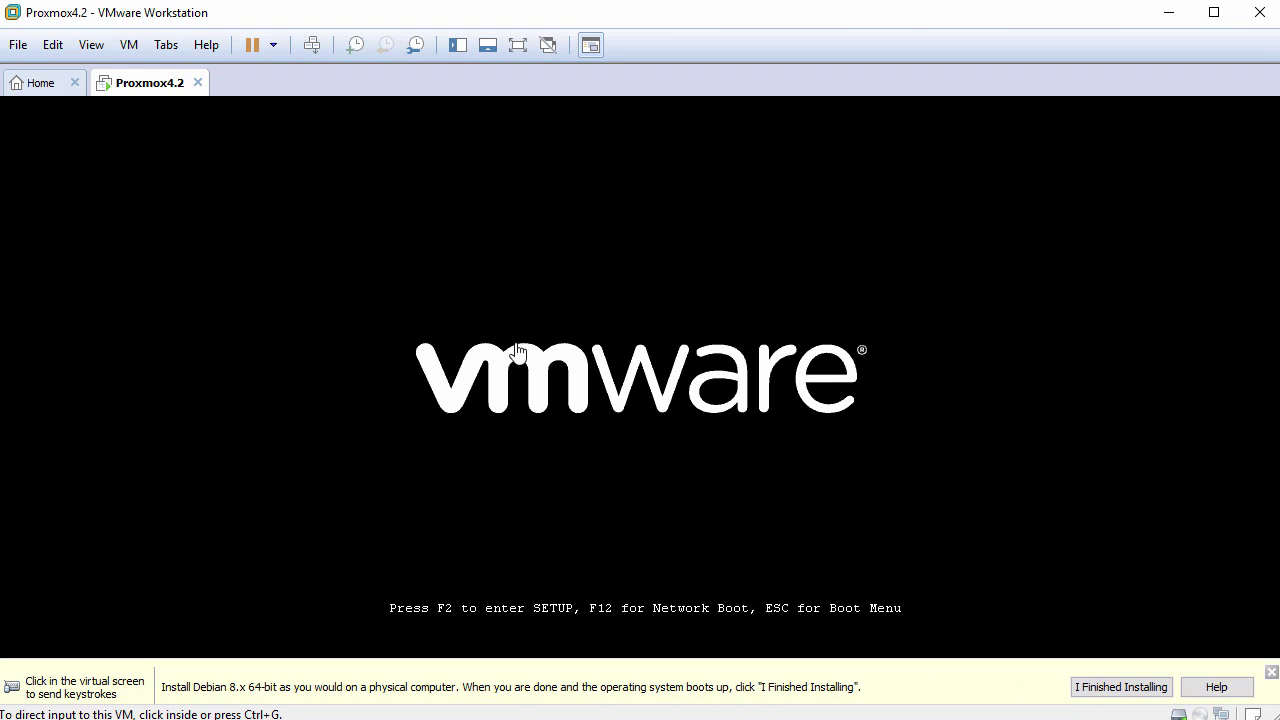
left_click(1271, 664)
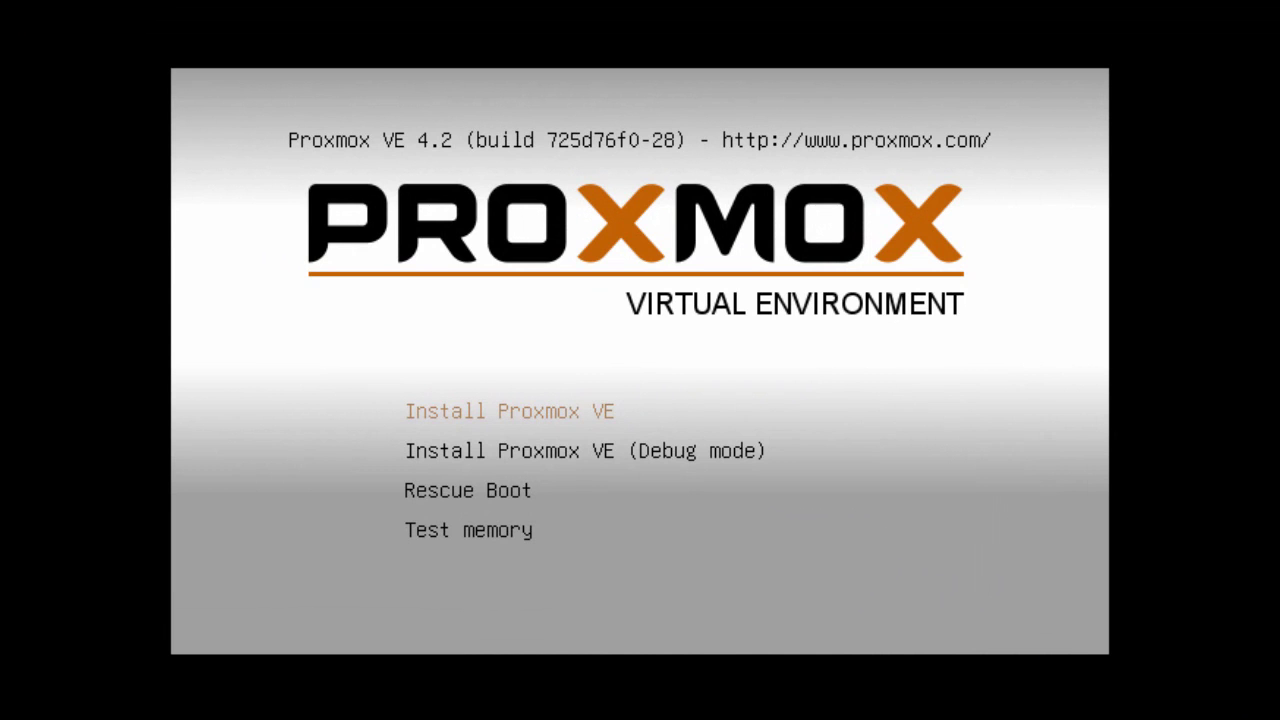
key("Return")
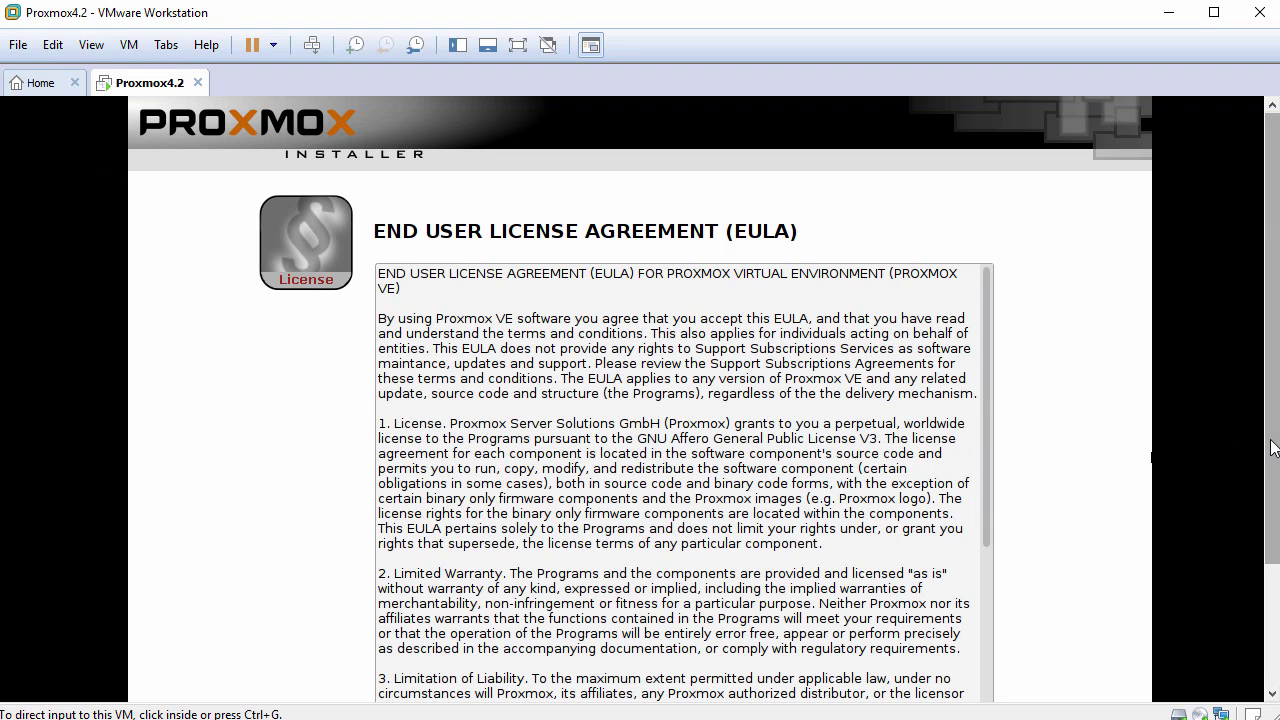
left_click_drag(1273, 450, 1272, 562)
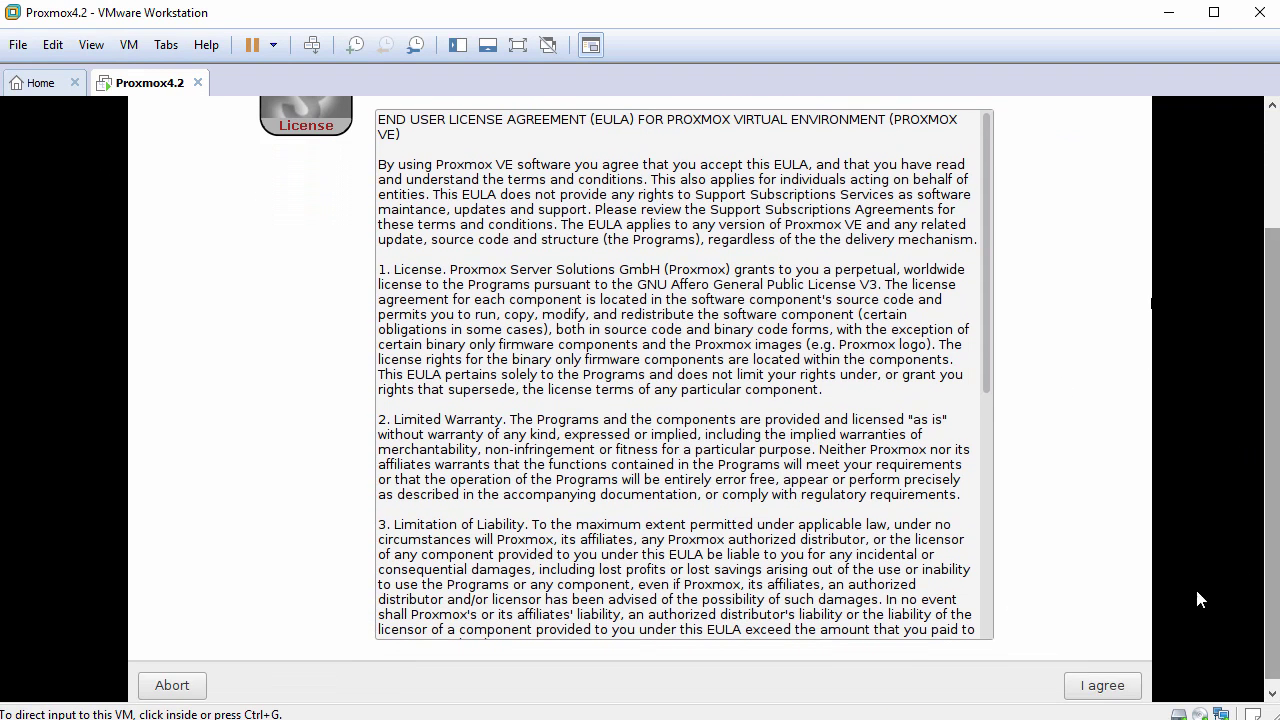
left_click(1105, 686)
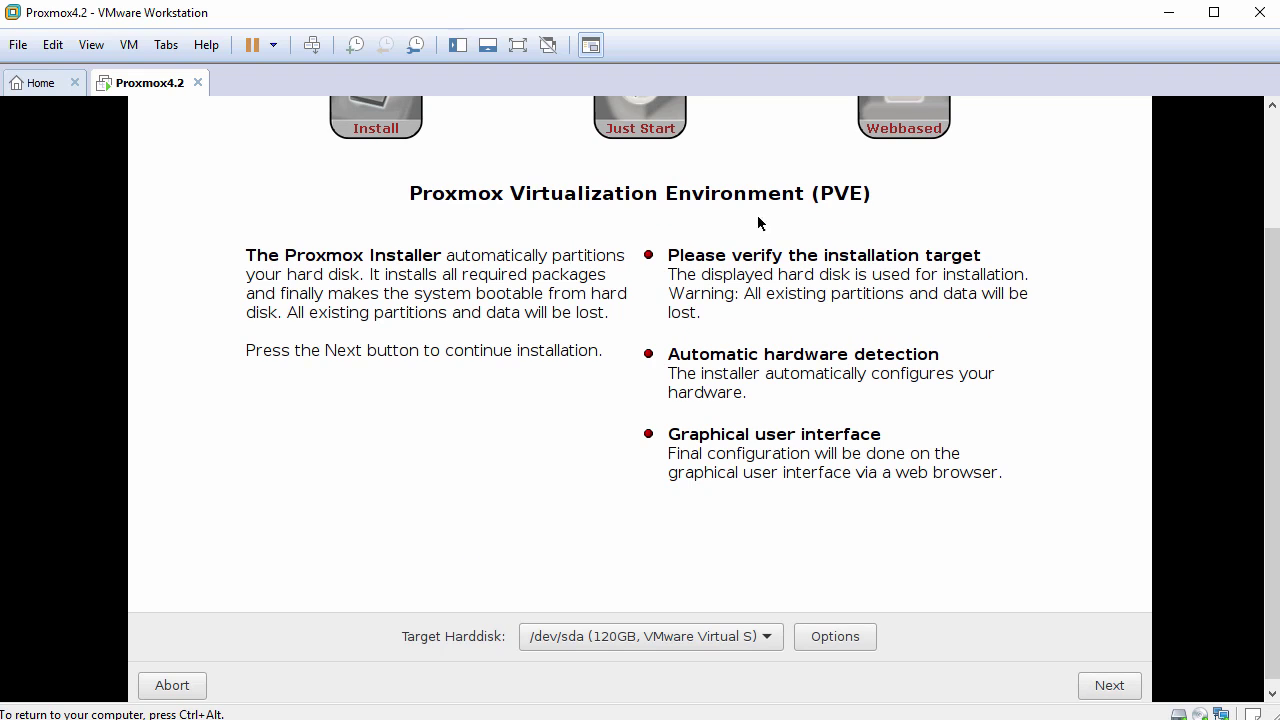
Keep target disk /dev/sda, set country Britain (UK) and U.S. English keyboard.
left_click(722, 639)
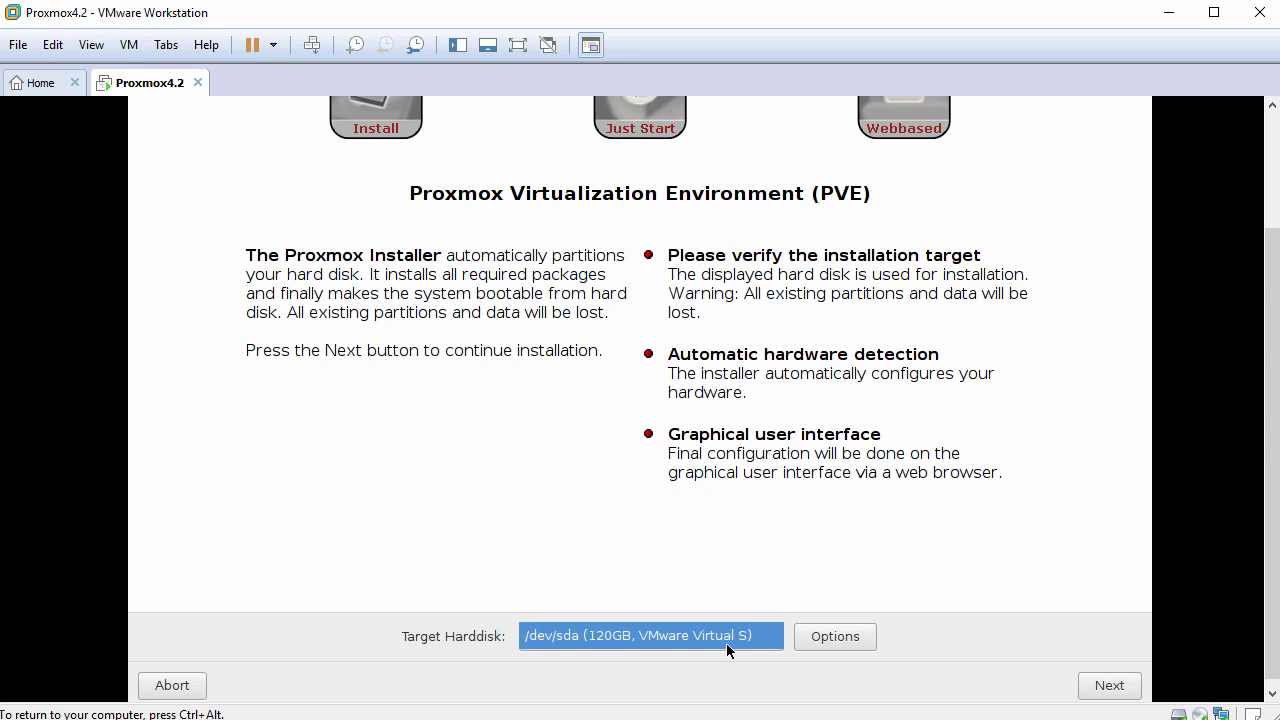
left_click(1109, 689)
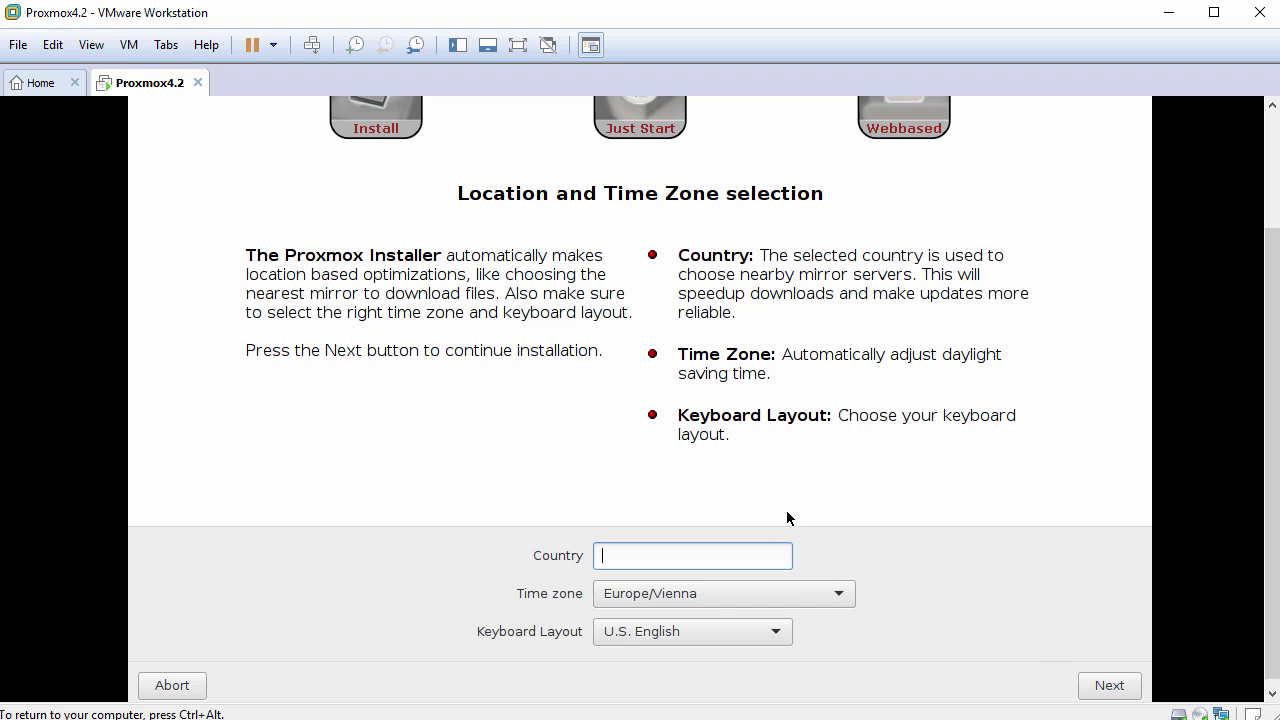
type("Bri")
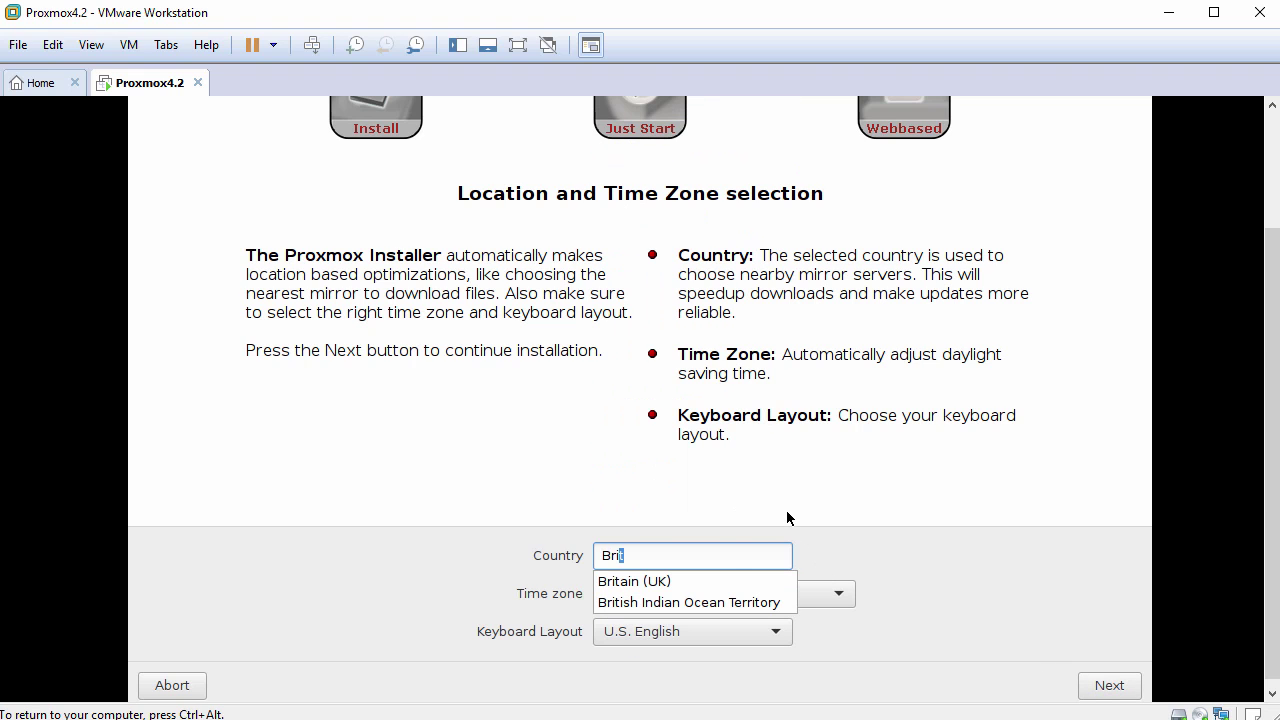
left_click(716, 581)
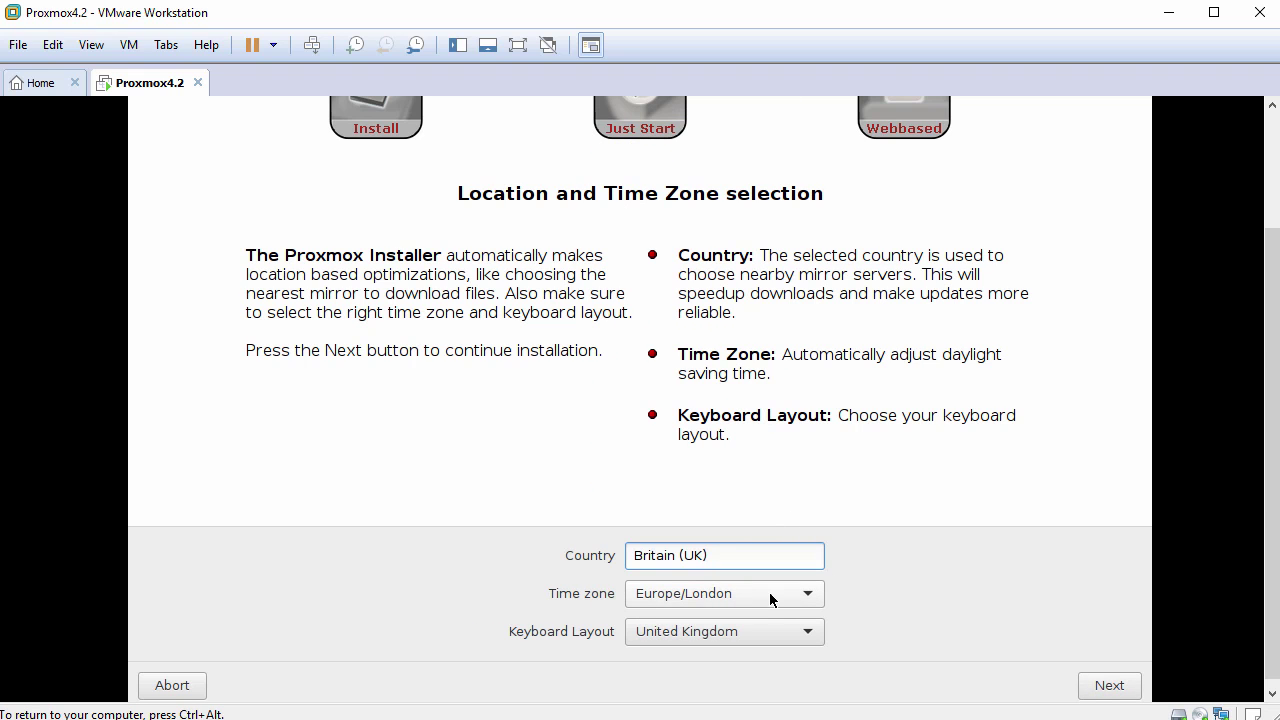
left_click(808, 632)
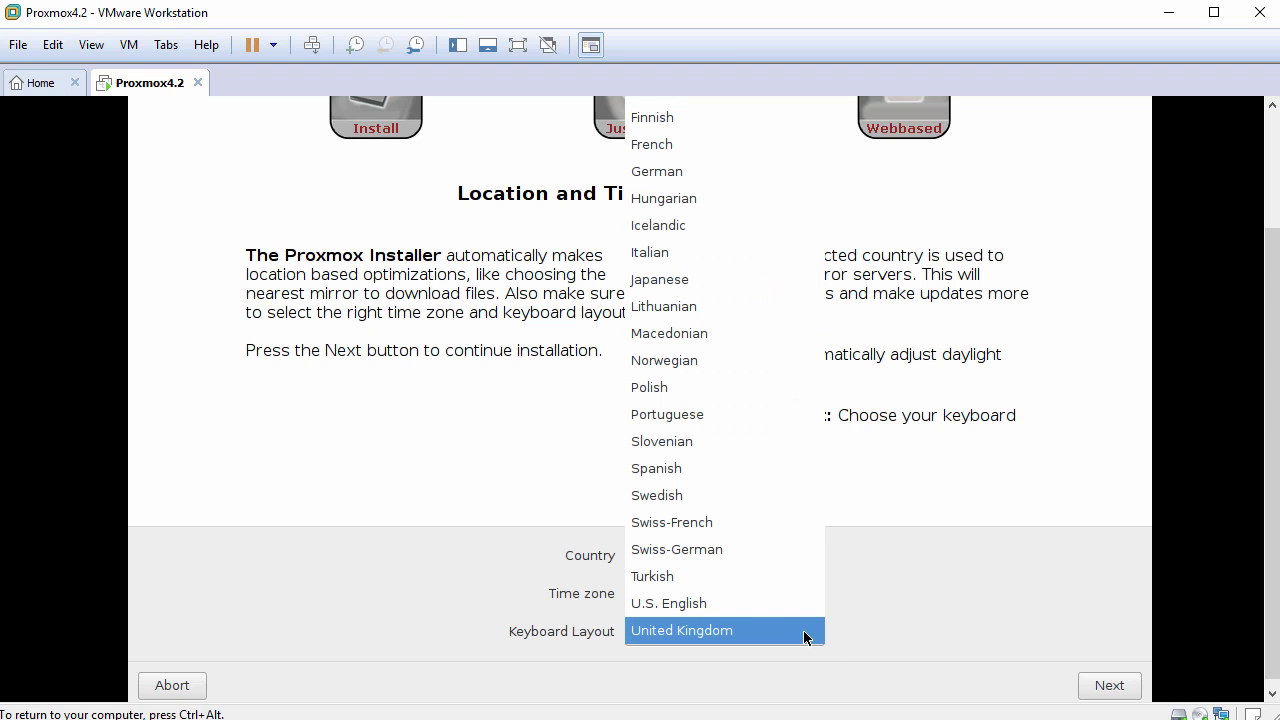
left_click(759, 603)
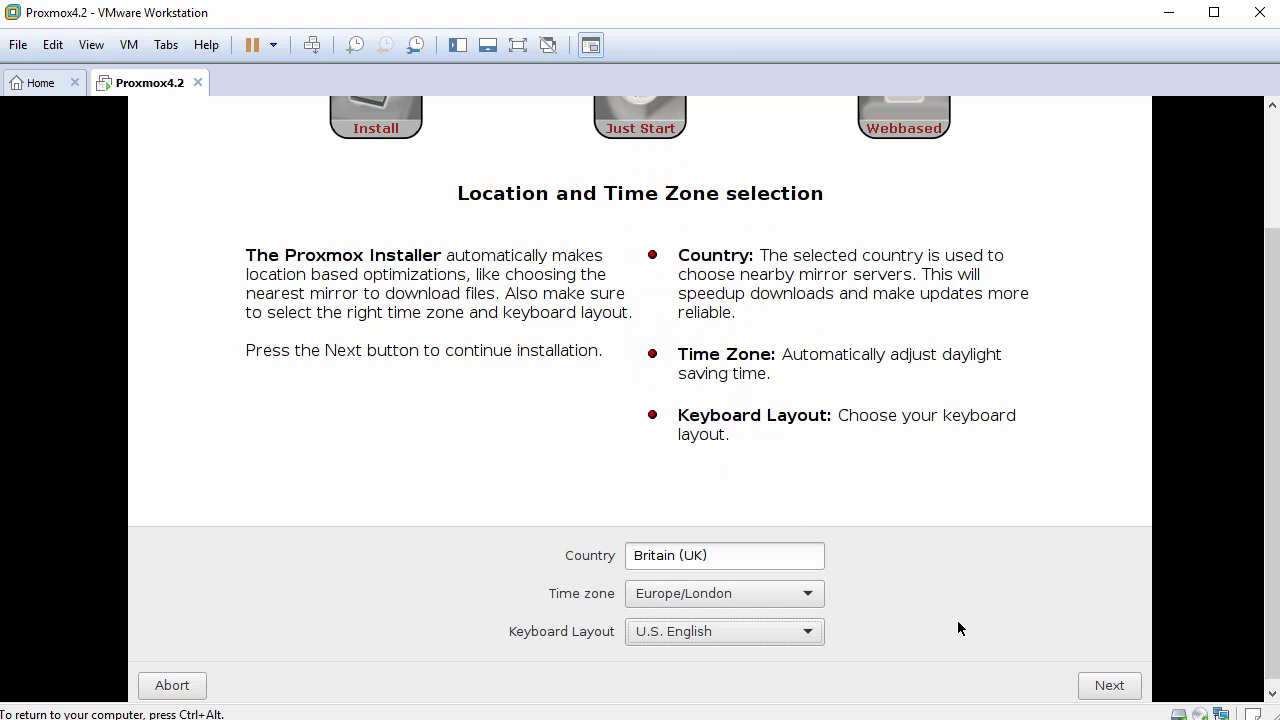
left_click(1106, 686)
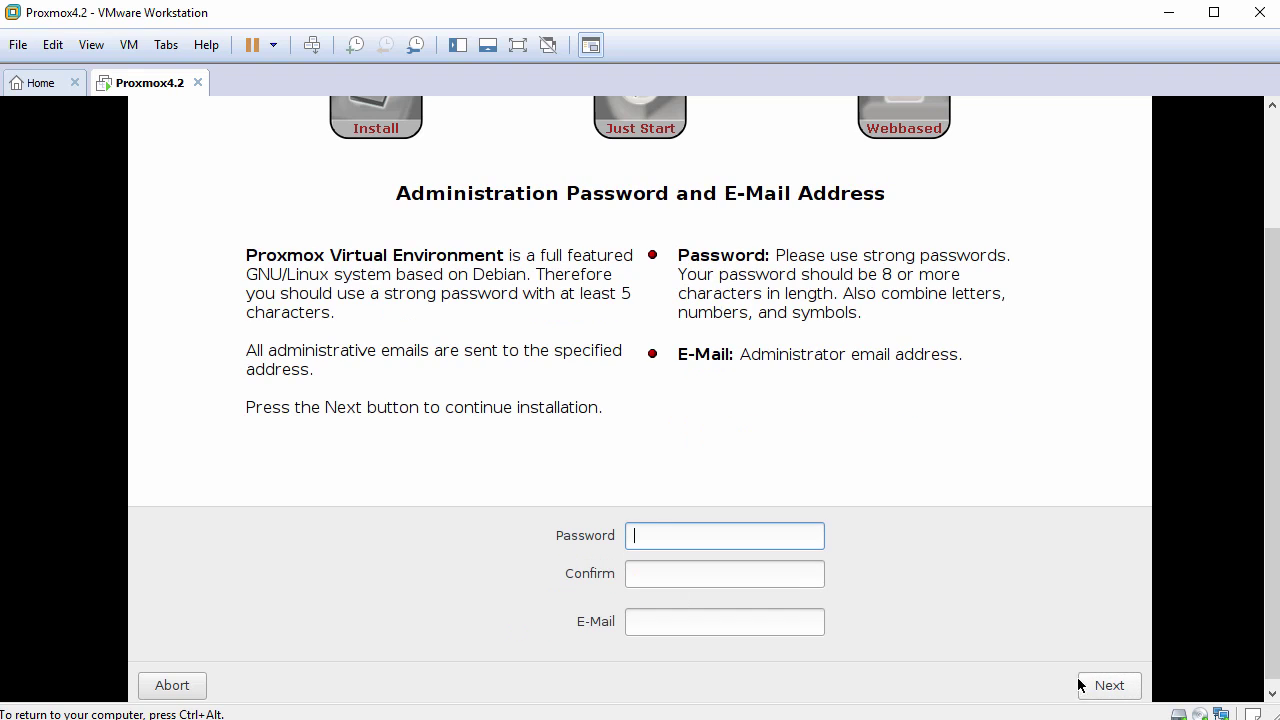
Enter and confirm the administrator password, then type the admin e-mail address.
left_click_drag(401, 194, 692, 206)
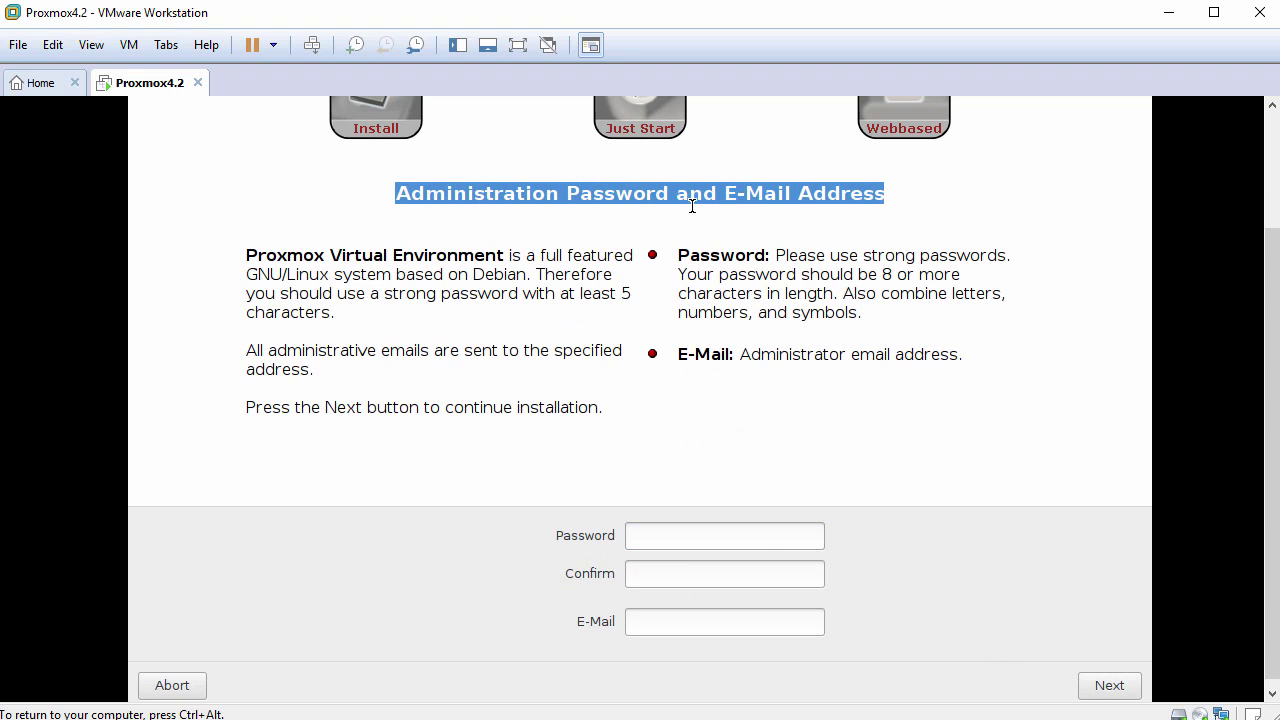
left_click(764, 538)
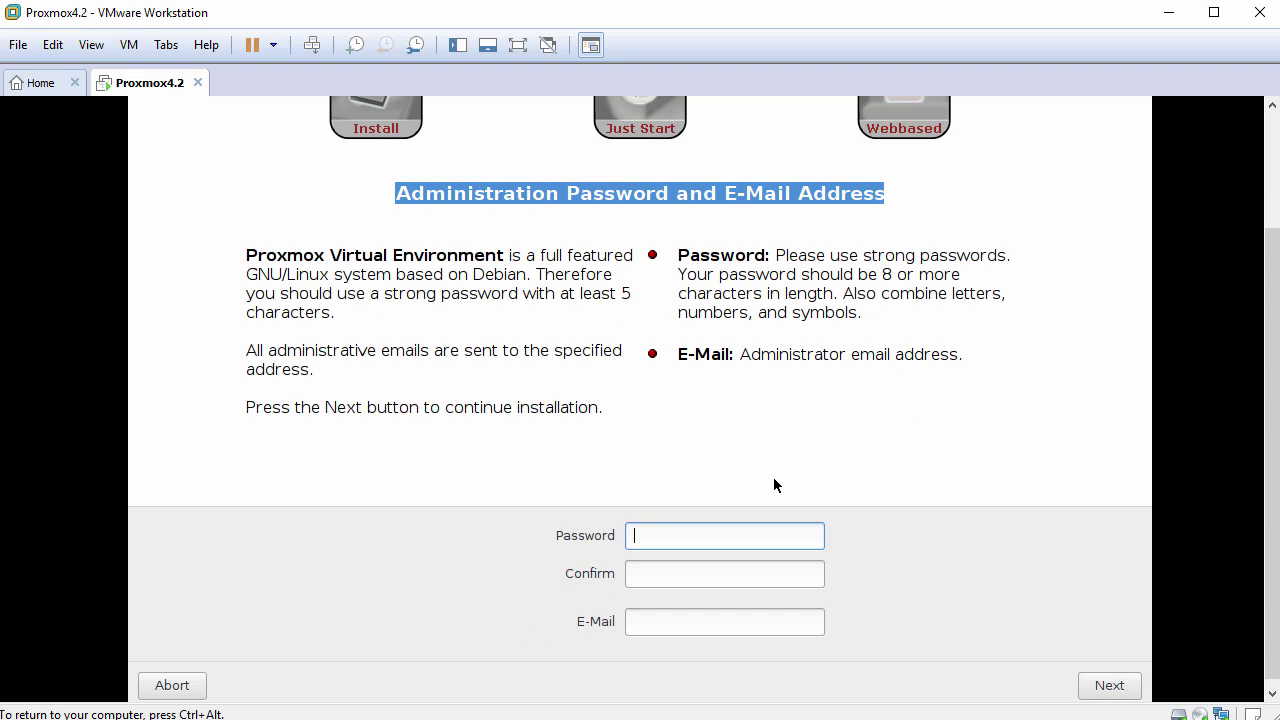
type("********")
key("Tab")
type("********")
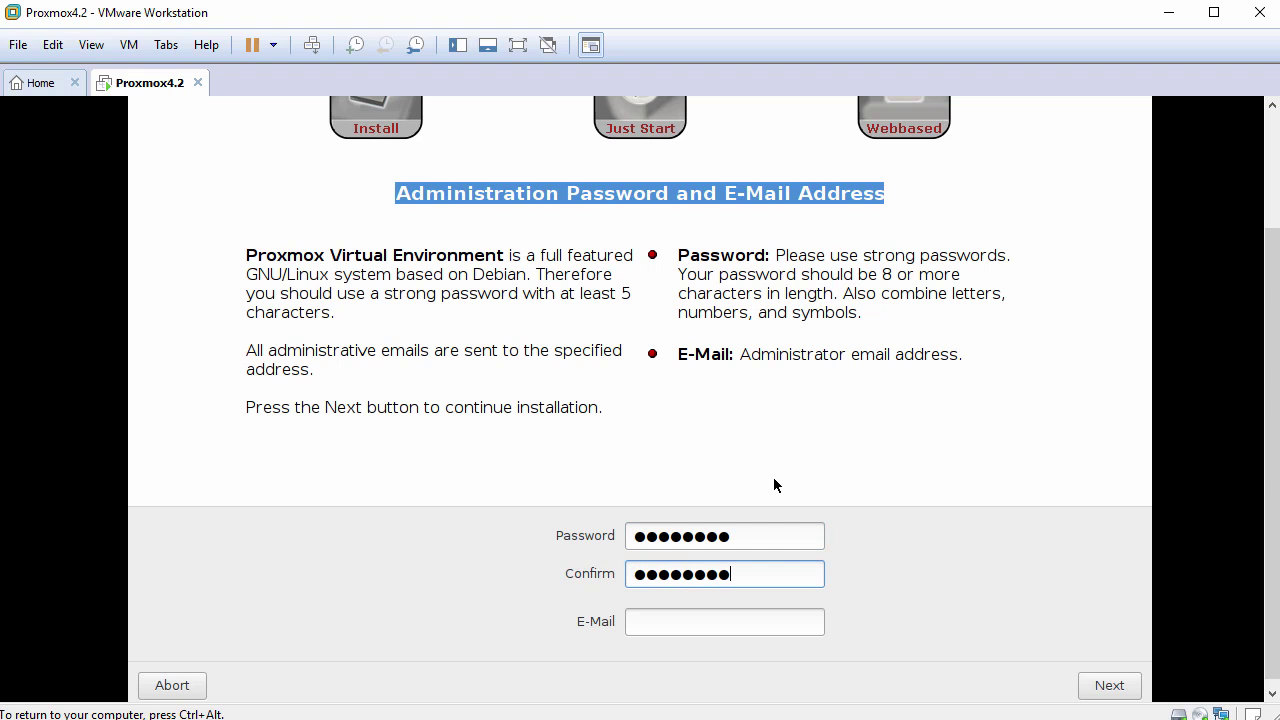
key("Tab")
type("john@")
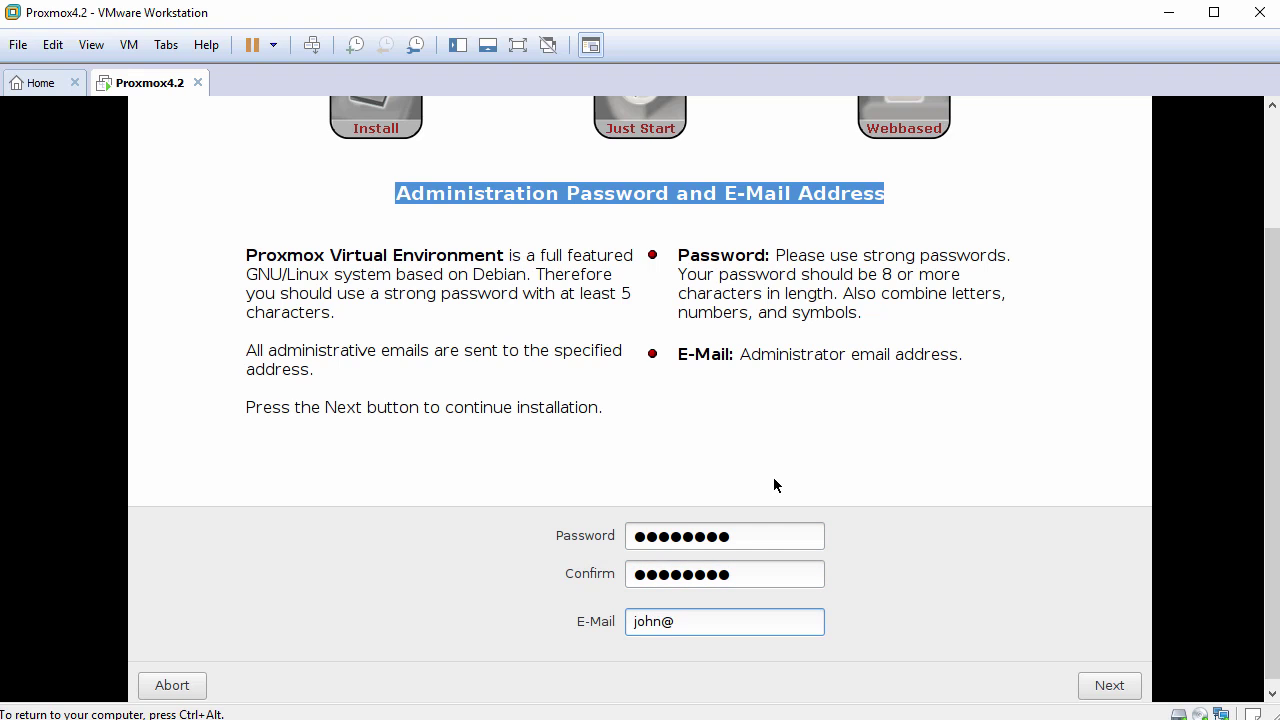
type("domain.local")
Set hostname pve4.localdomain and IP 192.168.1.120, check gateway and DNS, and start installing.
left_click(1109, 686)
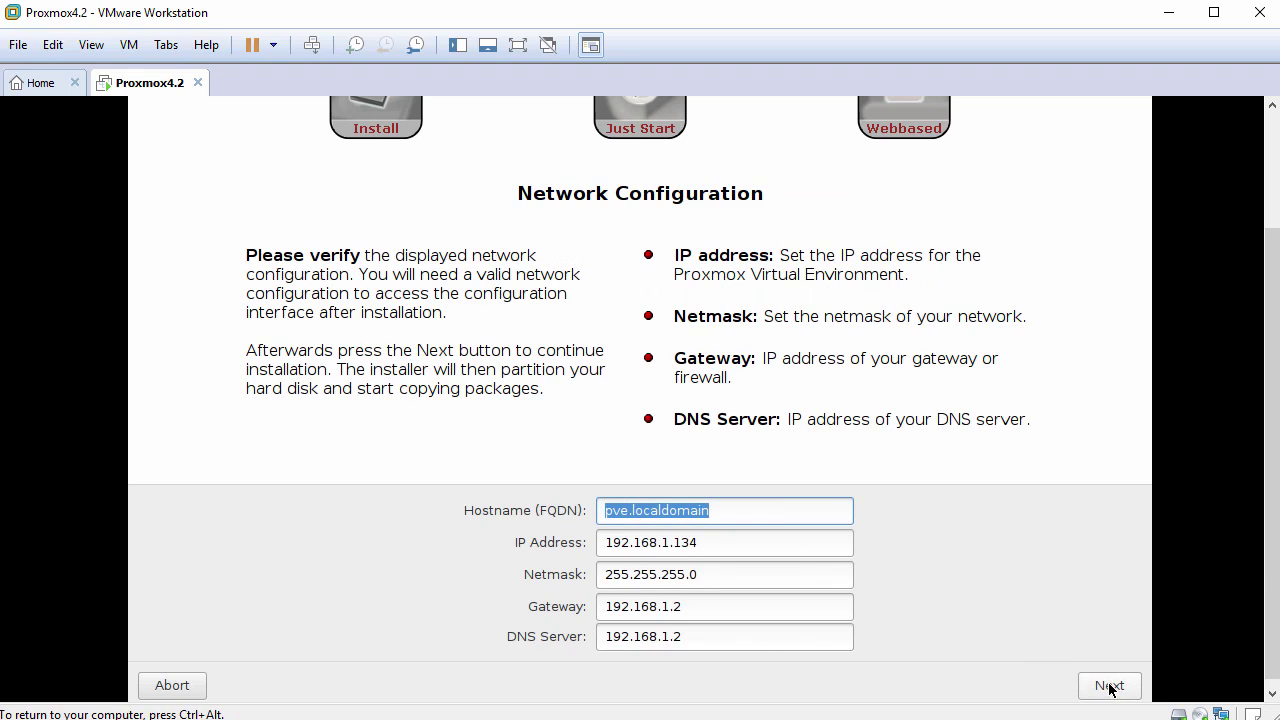
left_click(670, 511)
left_click_drag(516, 185, 772, 202)
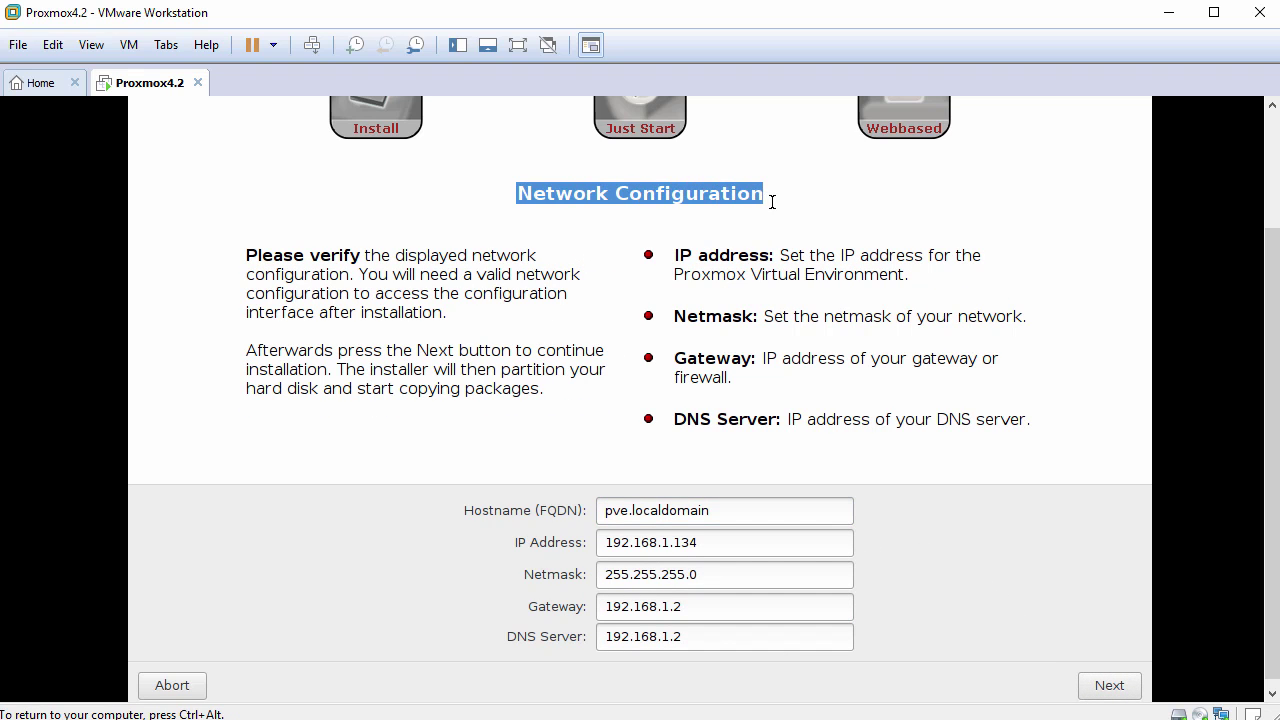
left_click(628, 511)
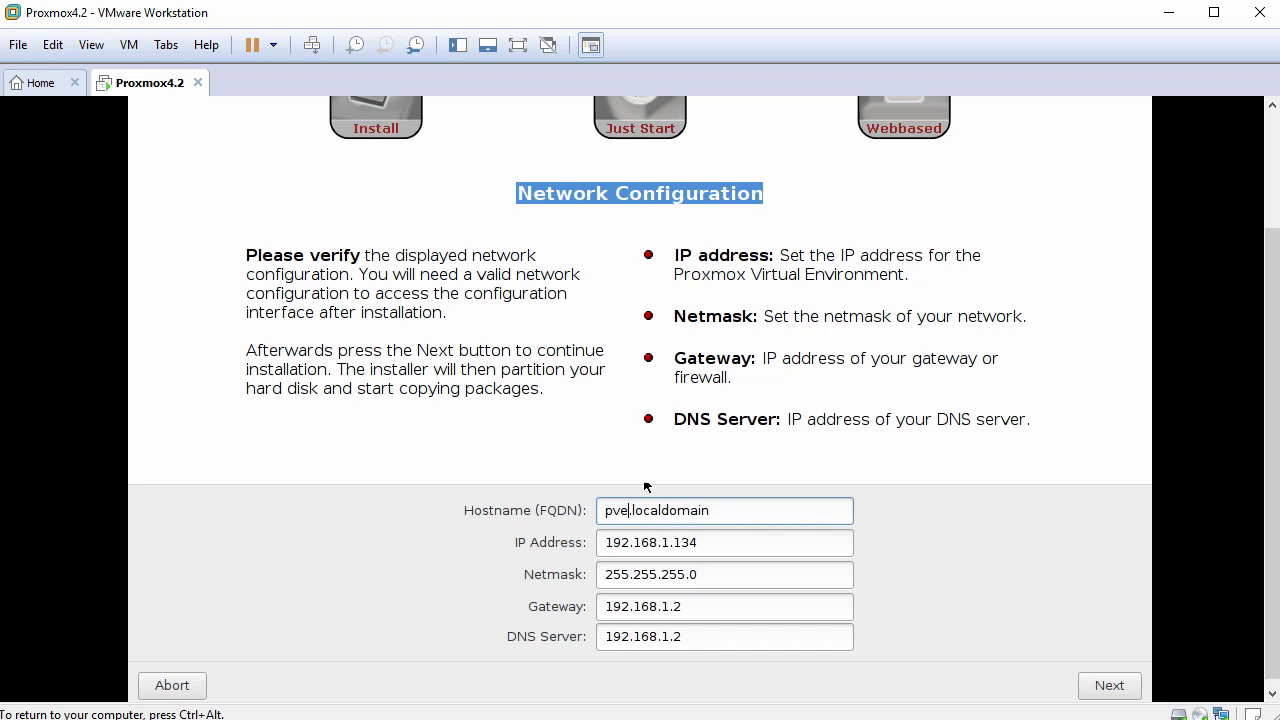
type("4")
left_click(727, 539)
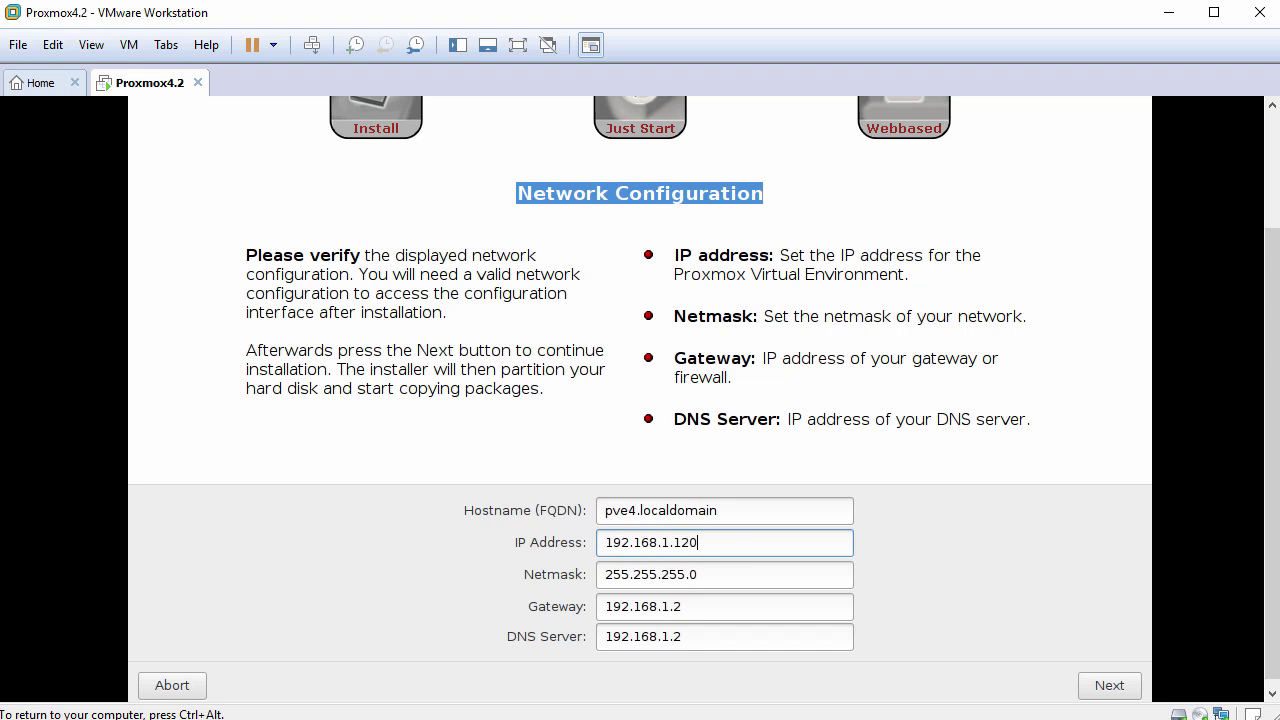
left_click(703, 606)
left_click(729, 636)
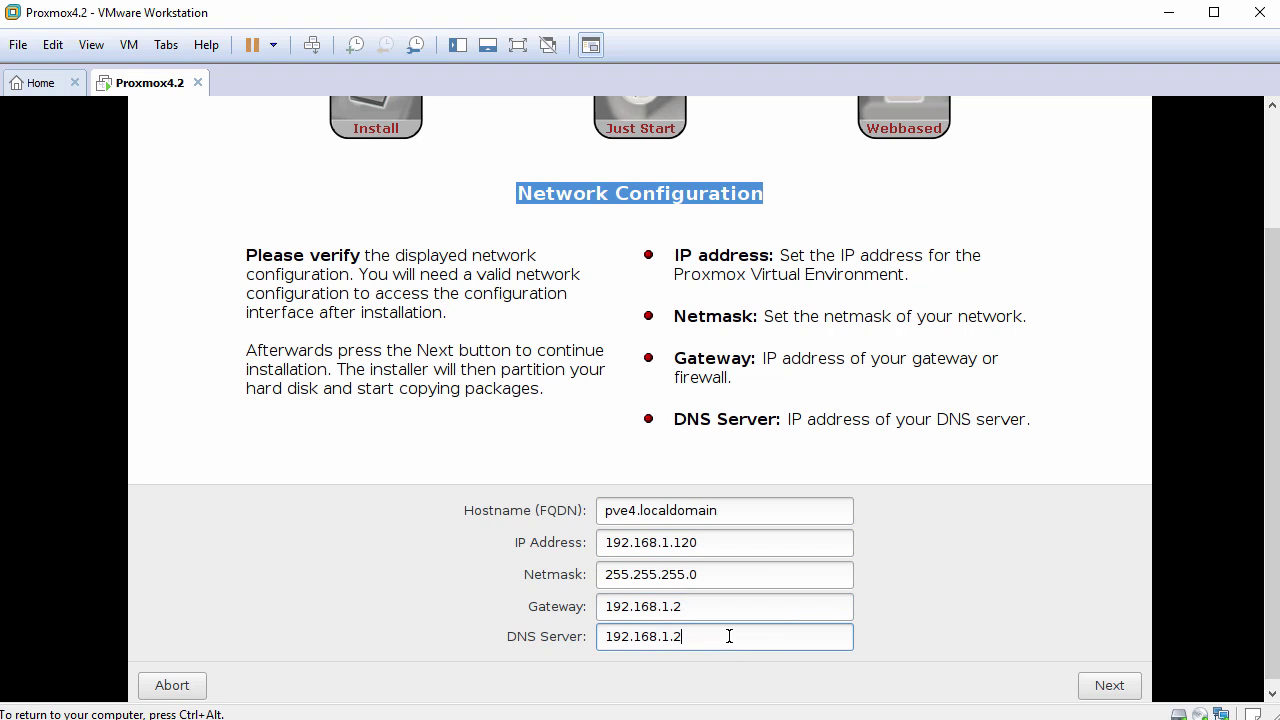
left_click(1108, 686)
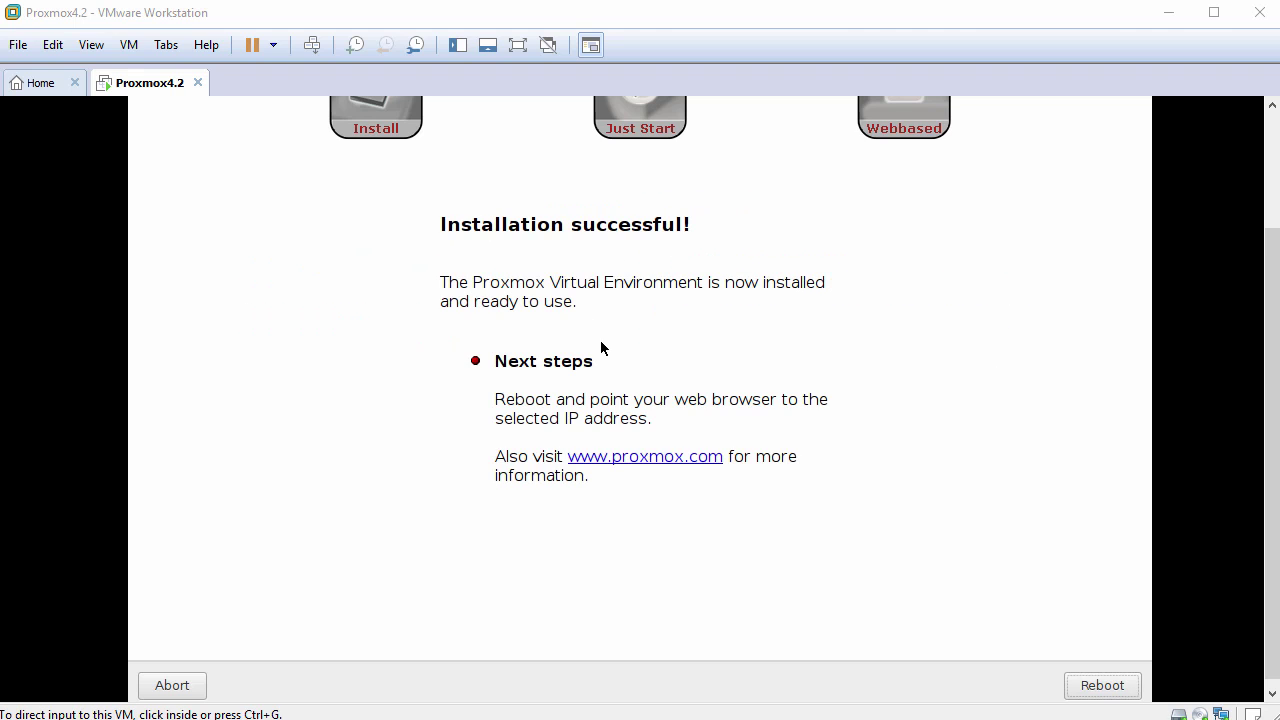
Reboot the newly installed Proxmox system from the Installation successful page.
left_click(601, 347)
left_click_drag(441, 224, 729, 231)
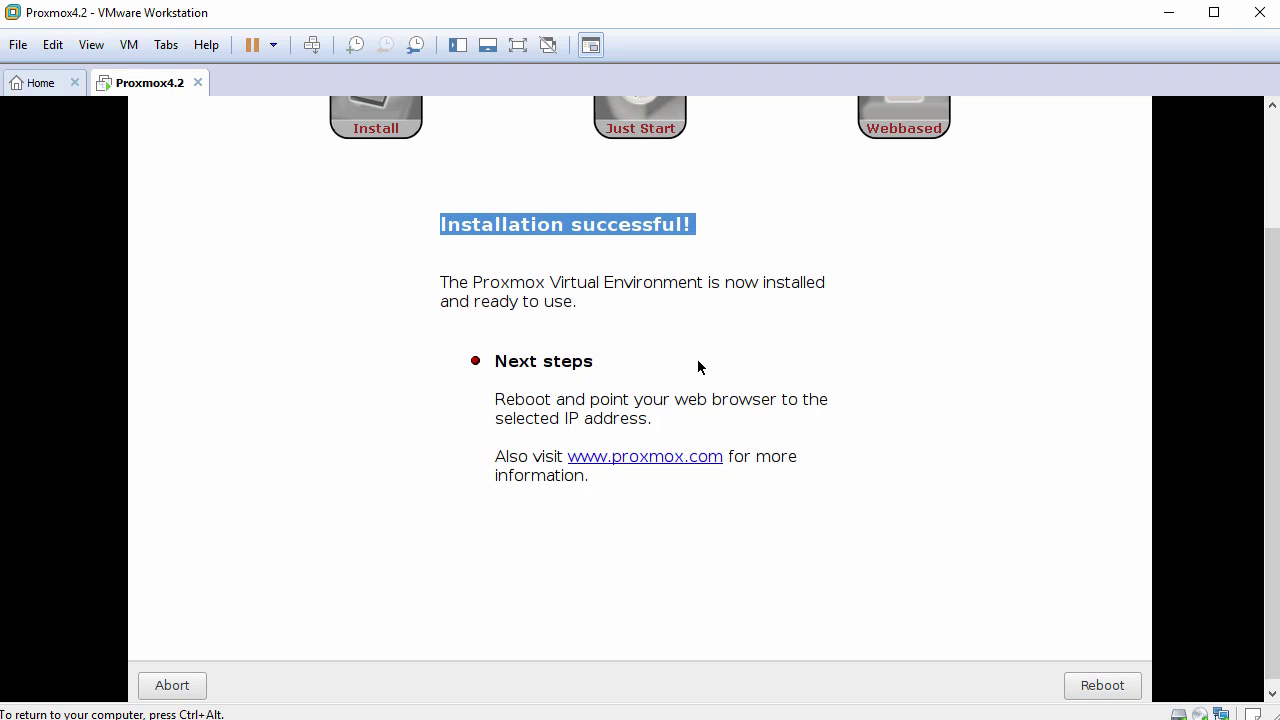
left_click_drag(496, 399, 665, 424)
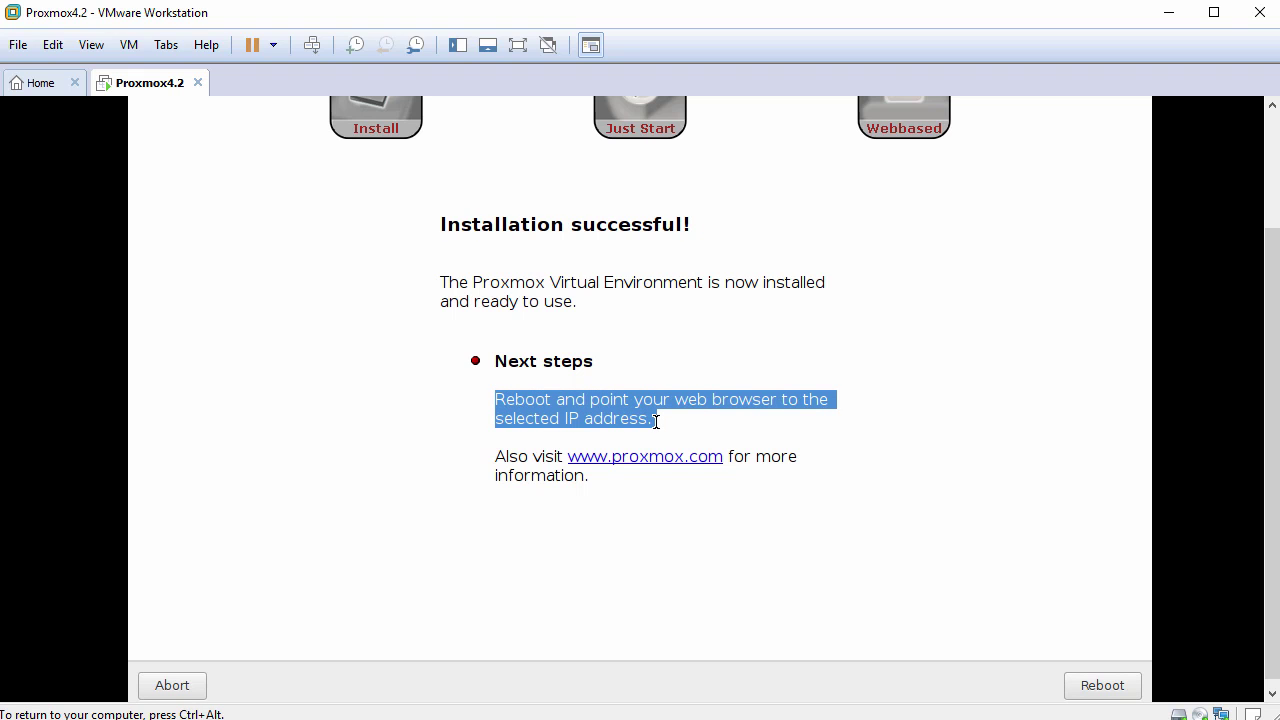
left_click(1102, 688)
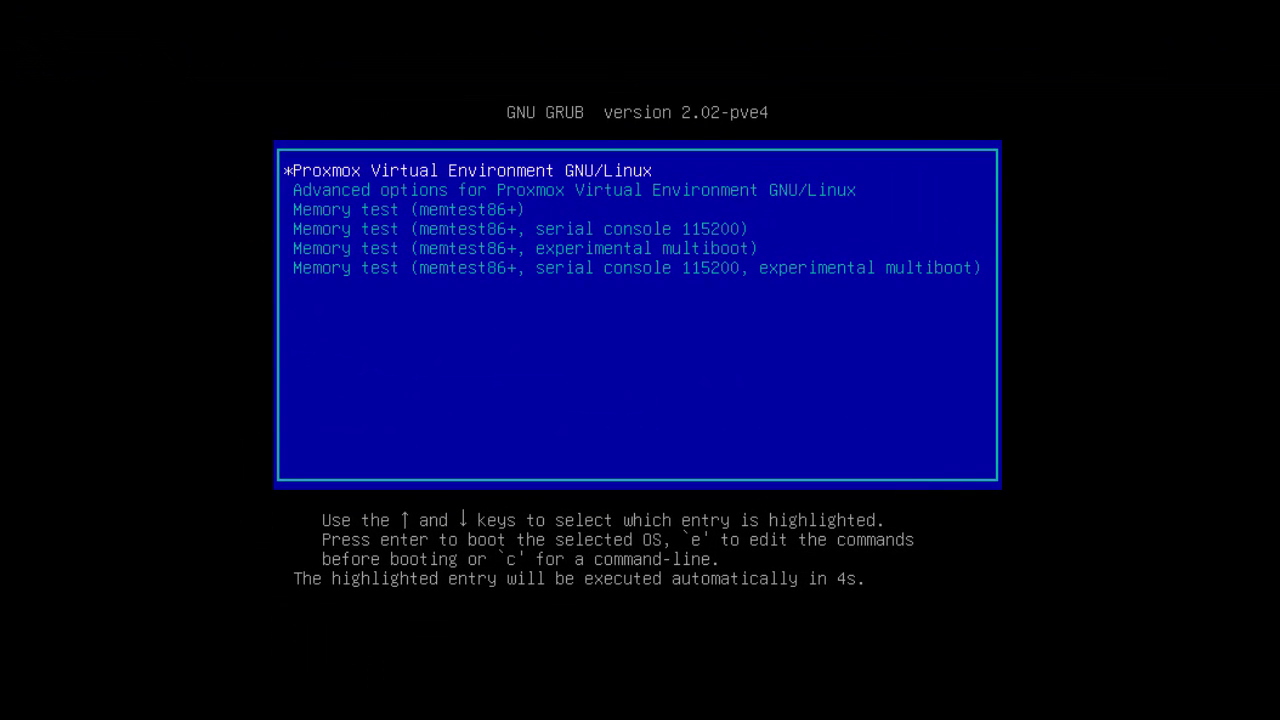
Boot the default GRUB entry and log in to the console as root.
key("Return")
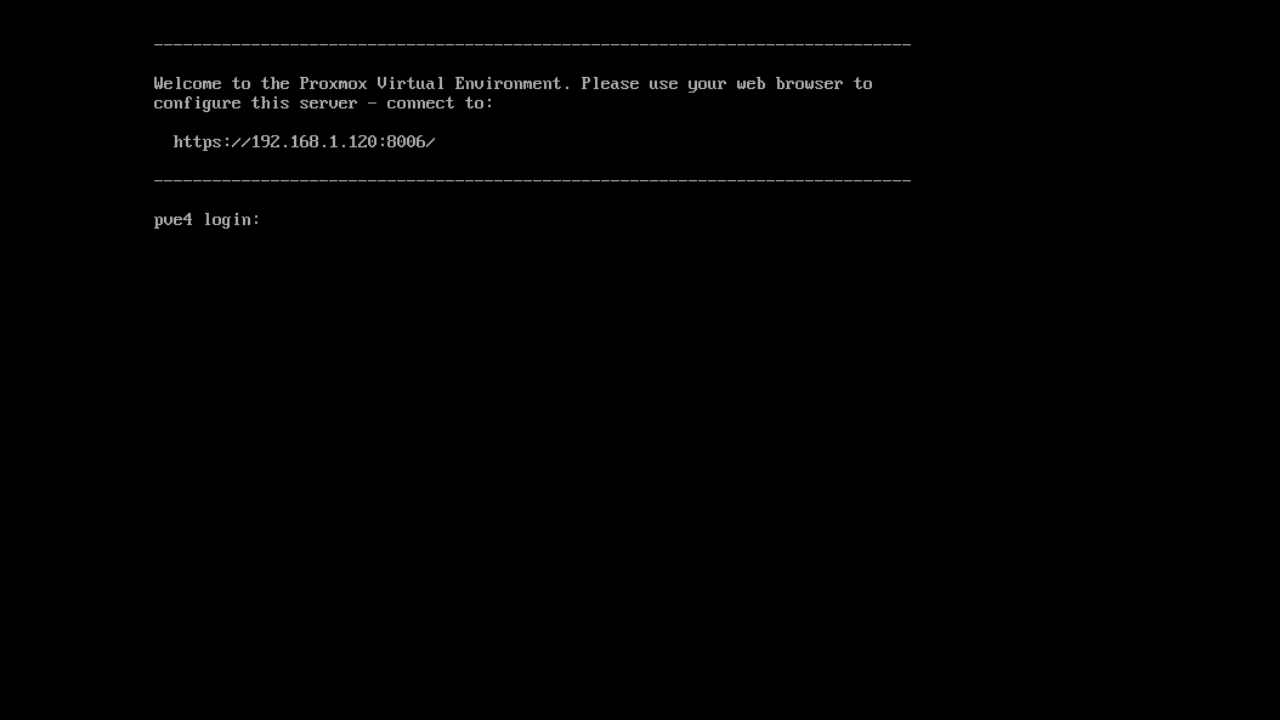
type("root")
key("Return")
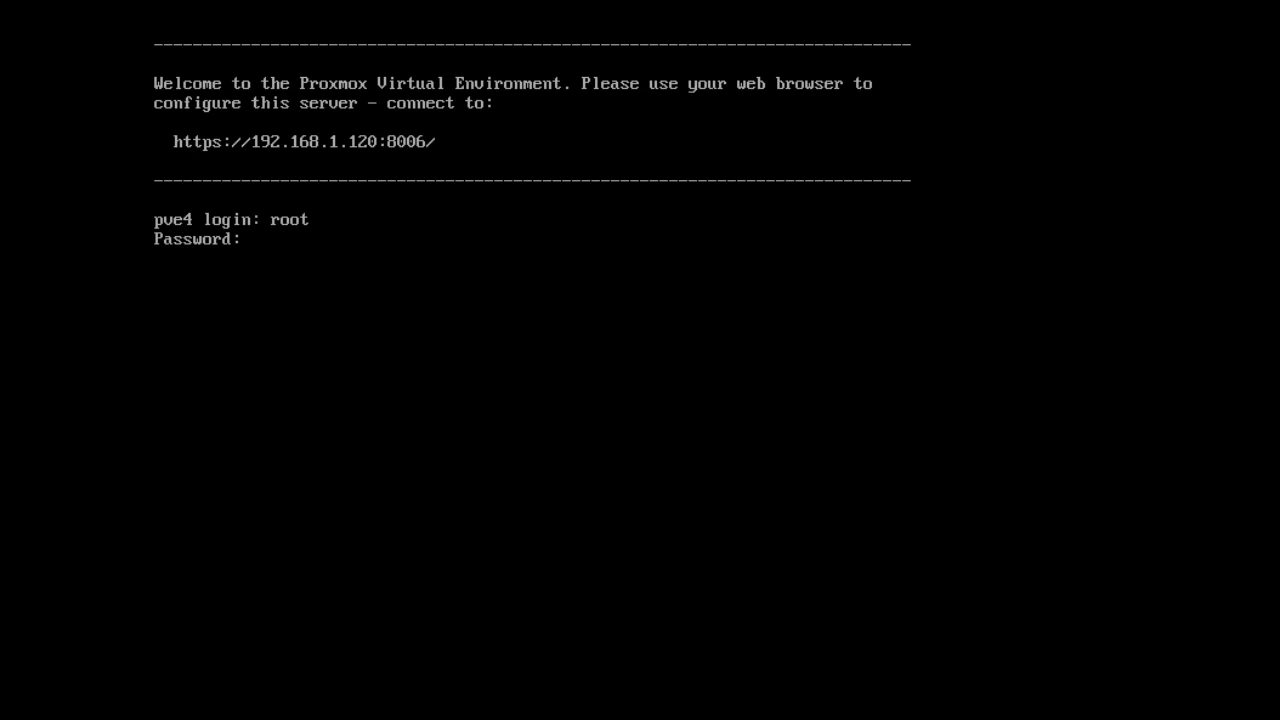
key("Return")
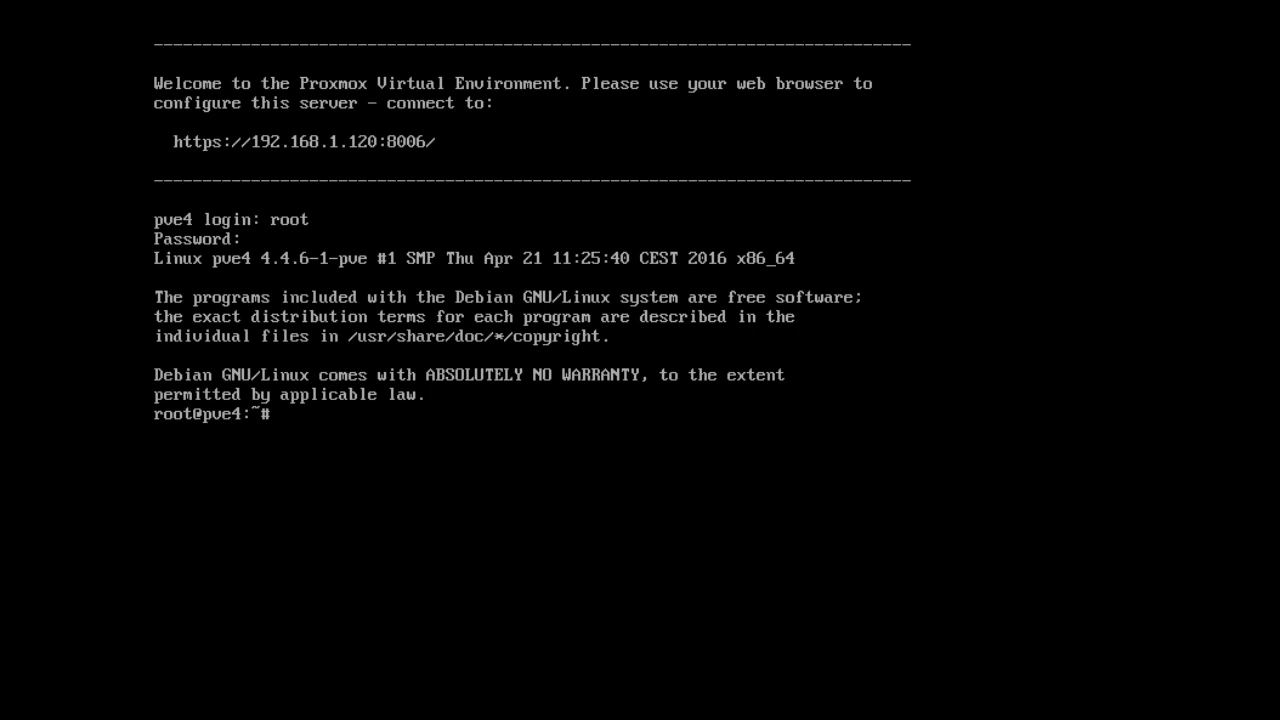
key("Return")
type("whoami")
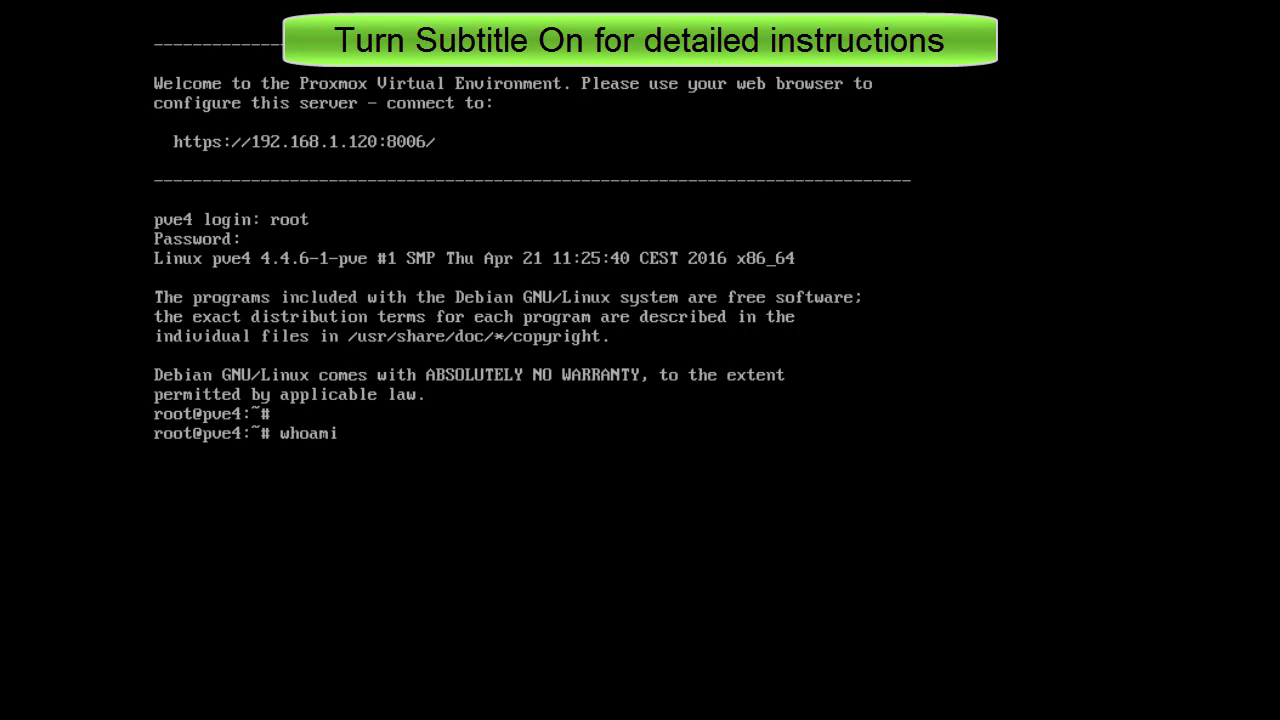
key("Return")
type("hostname")
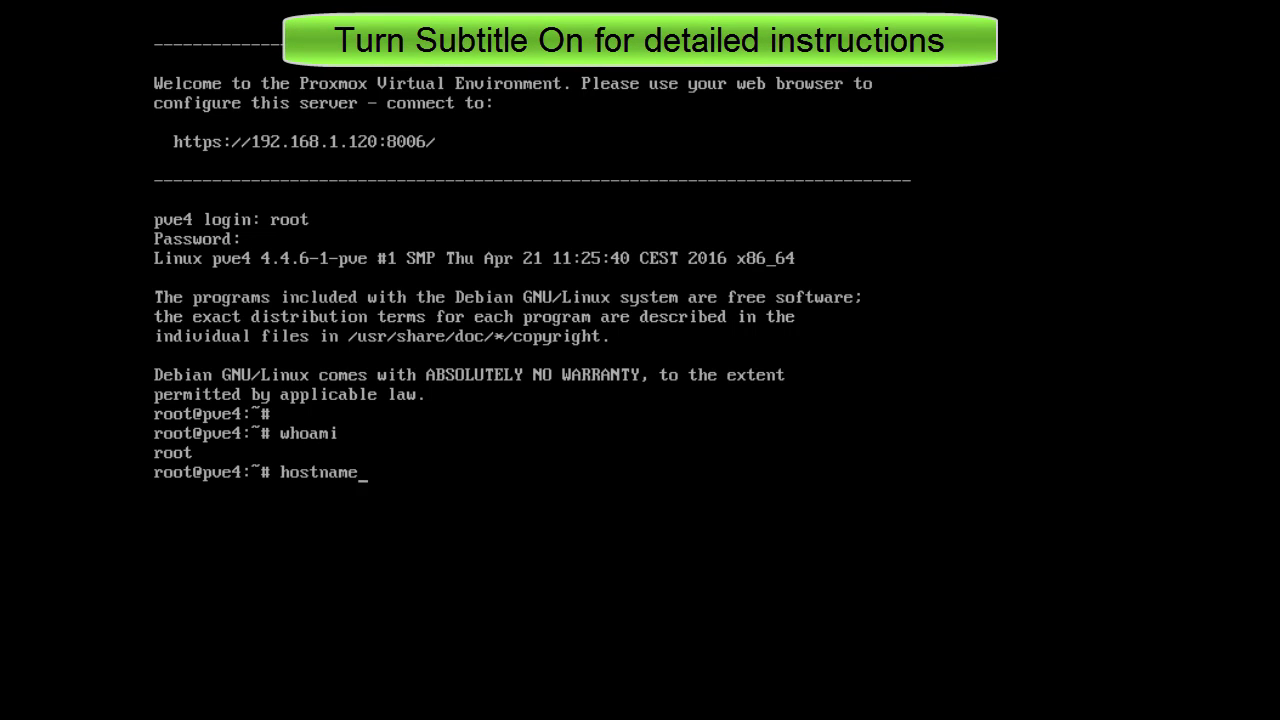
key("Return")
type("pi")
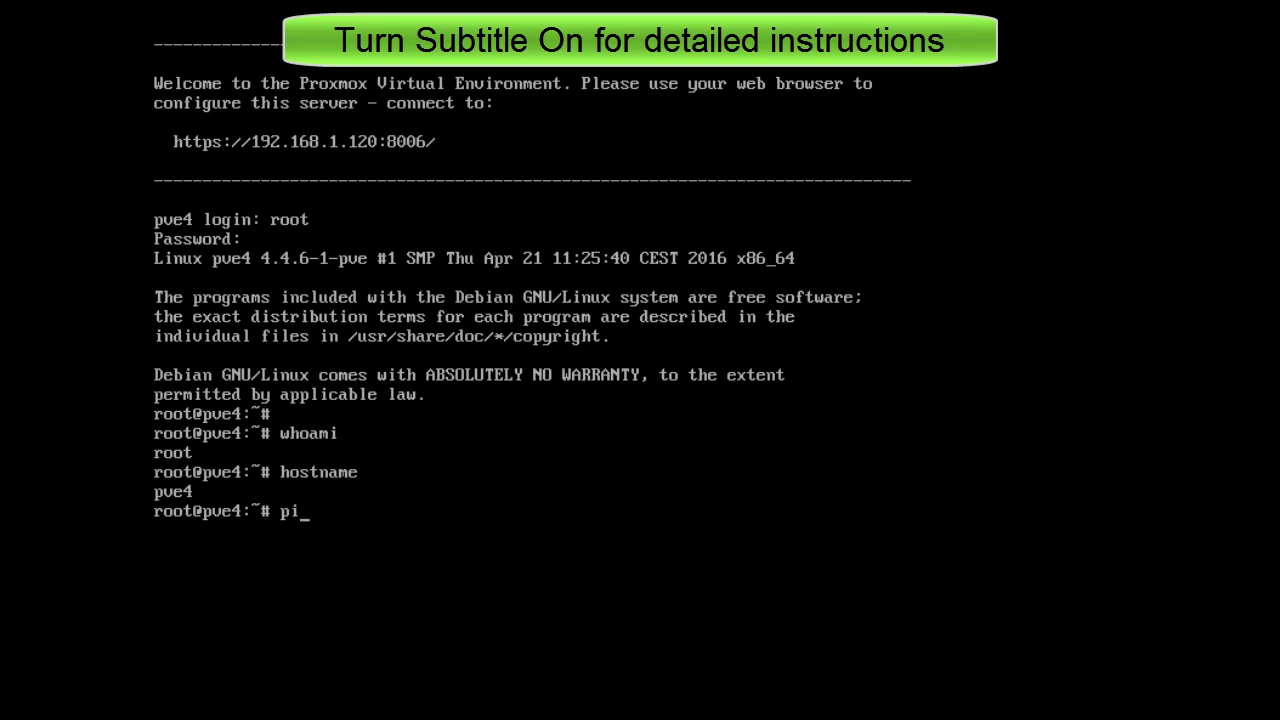
type("ng www.google.com -c")
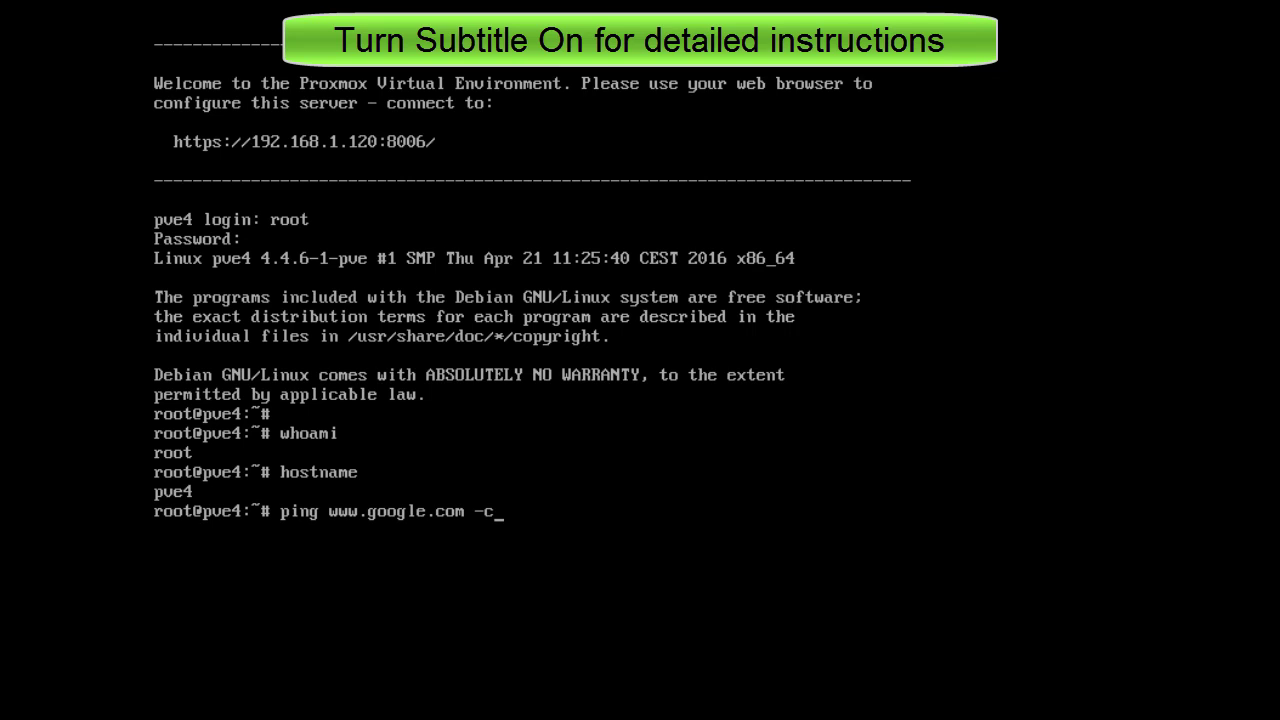
type(" 3")
key("Return")
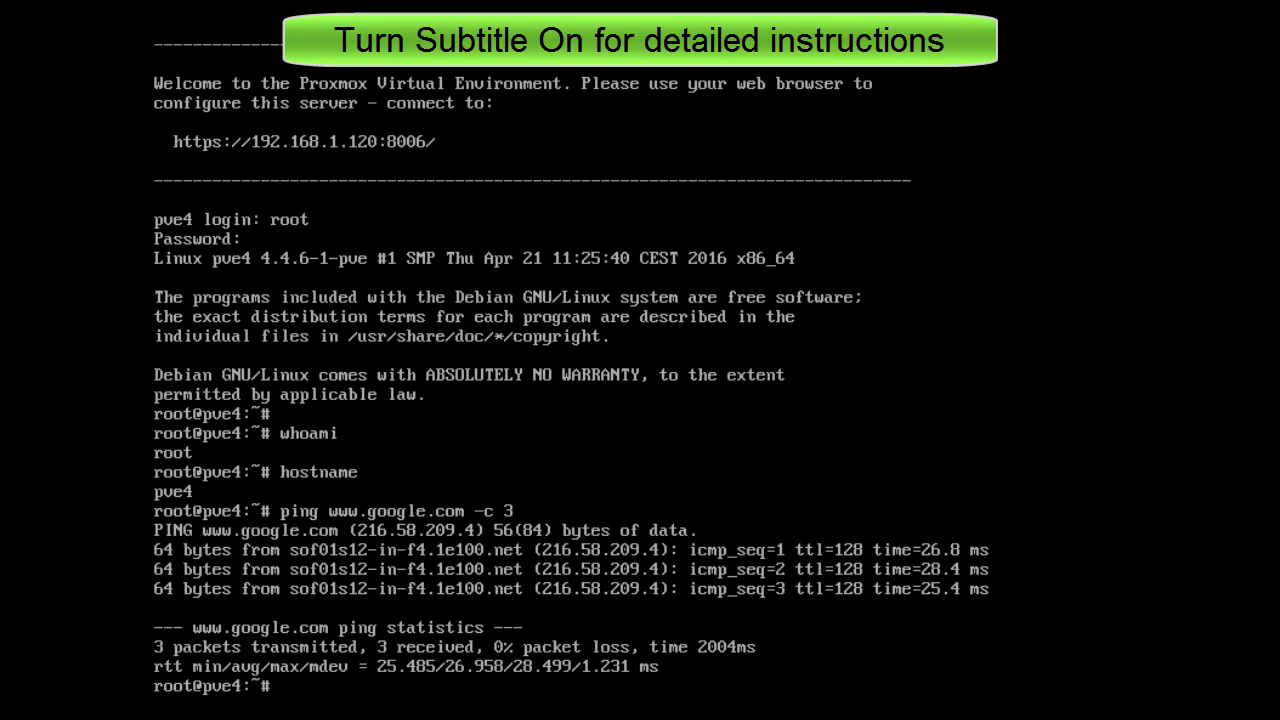
type("clear")
key("Return")
key("Return")
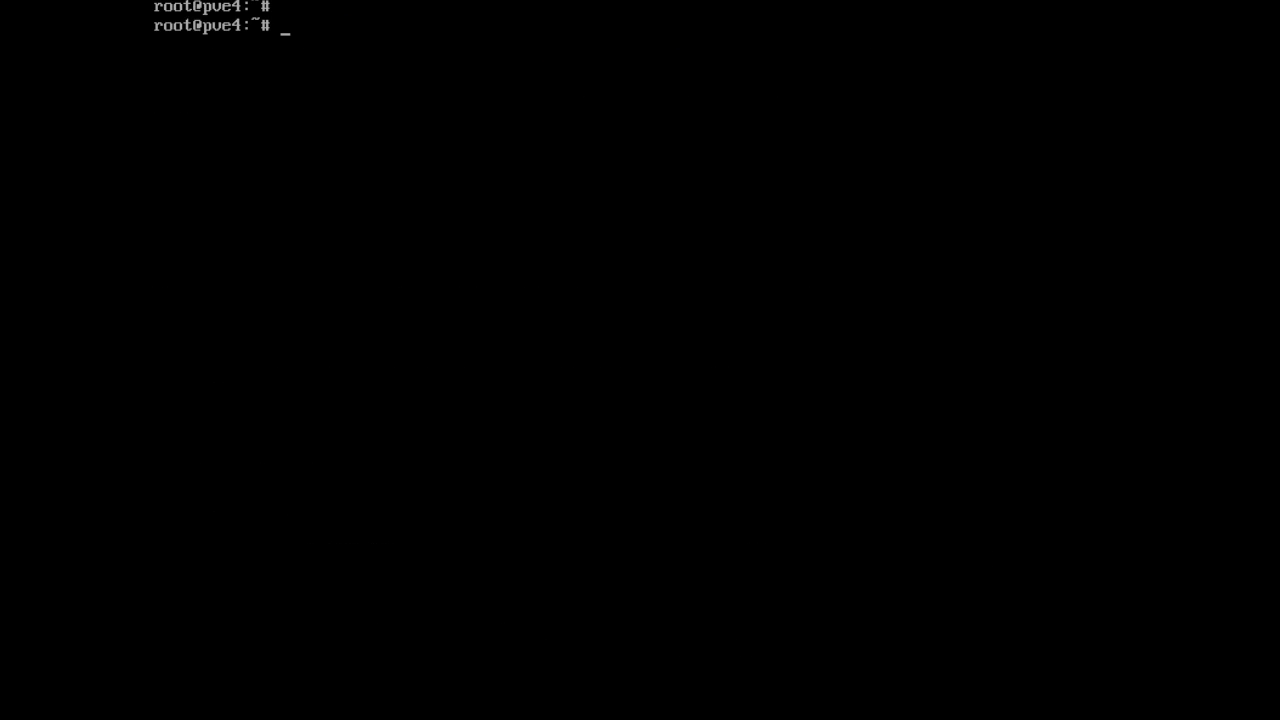
Refresh pve4's package lists with apt-get update and clear the console.
type("apt-get update")
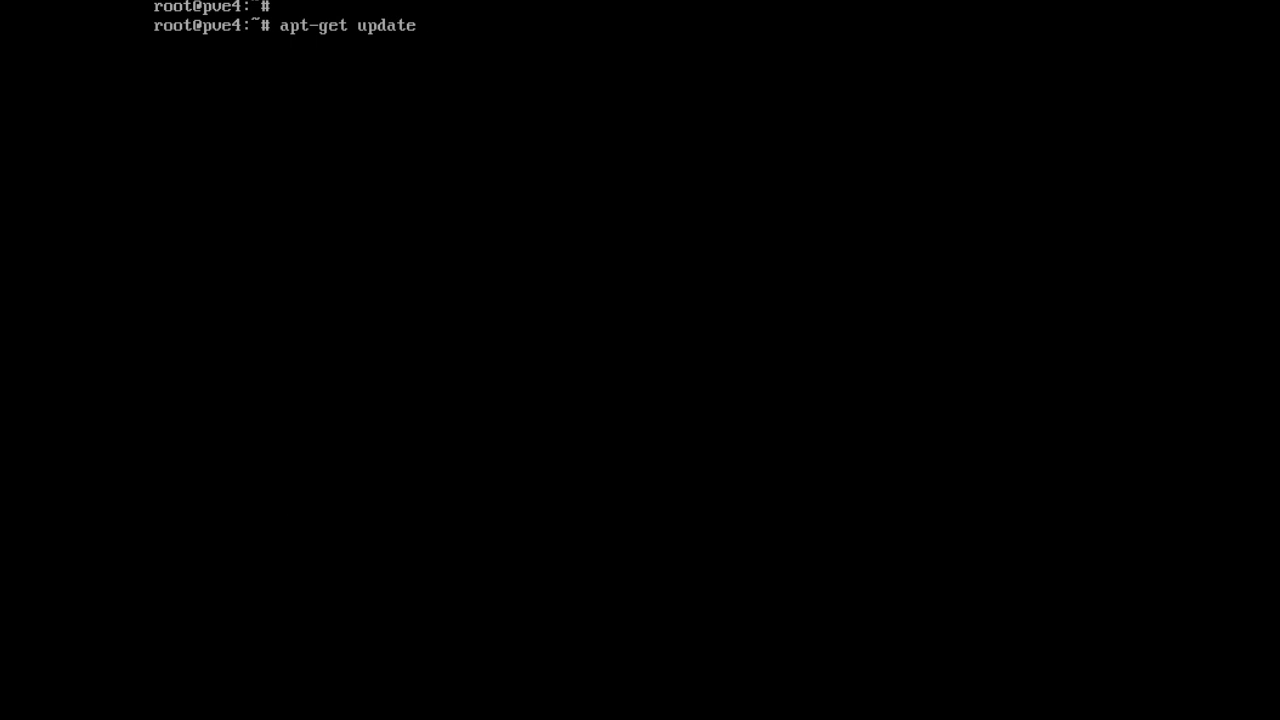
key("Return")
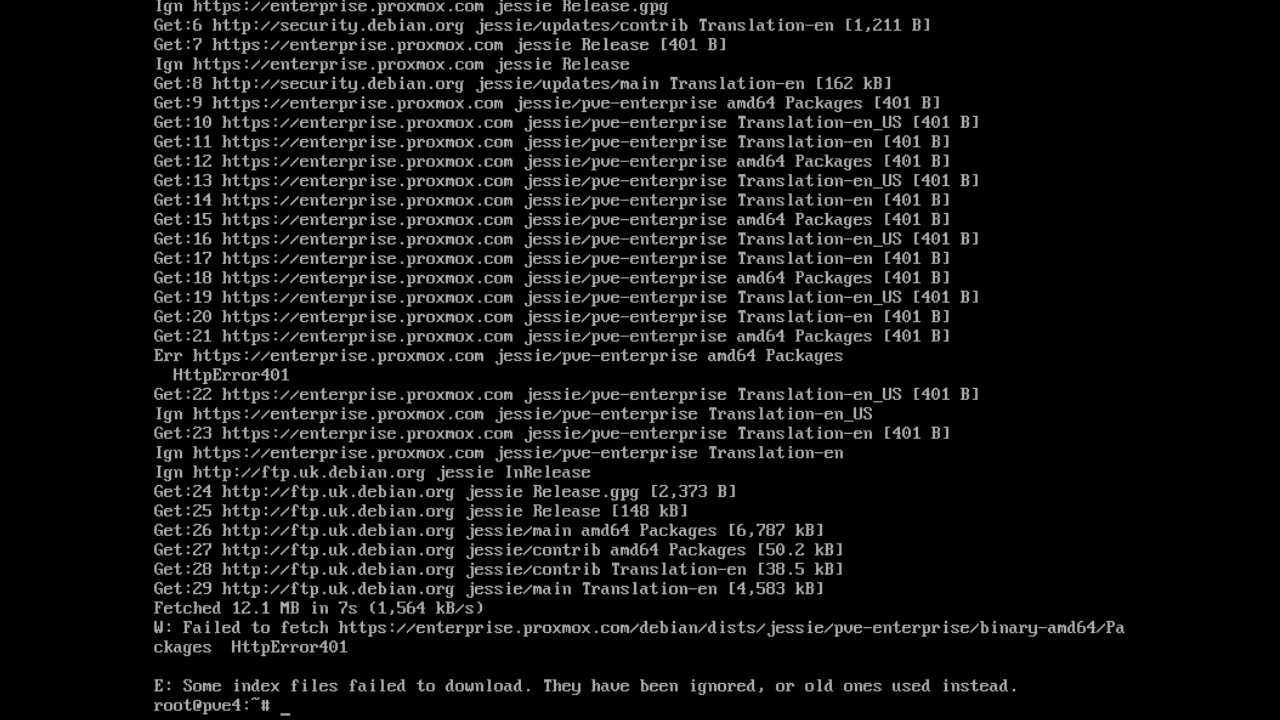
key("Return")
type("clear")
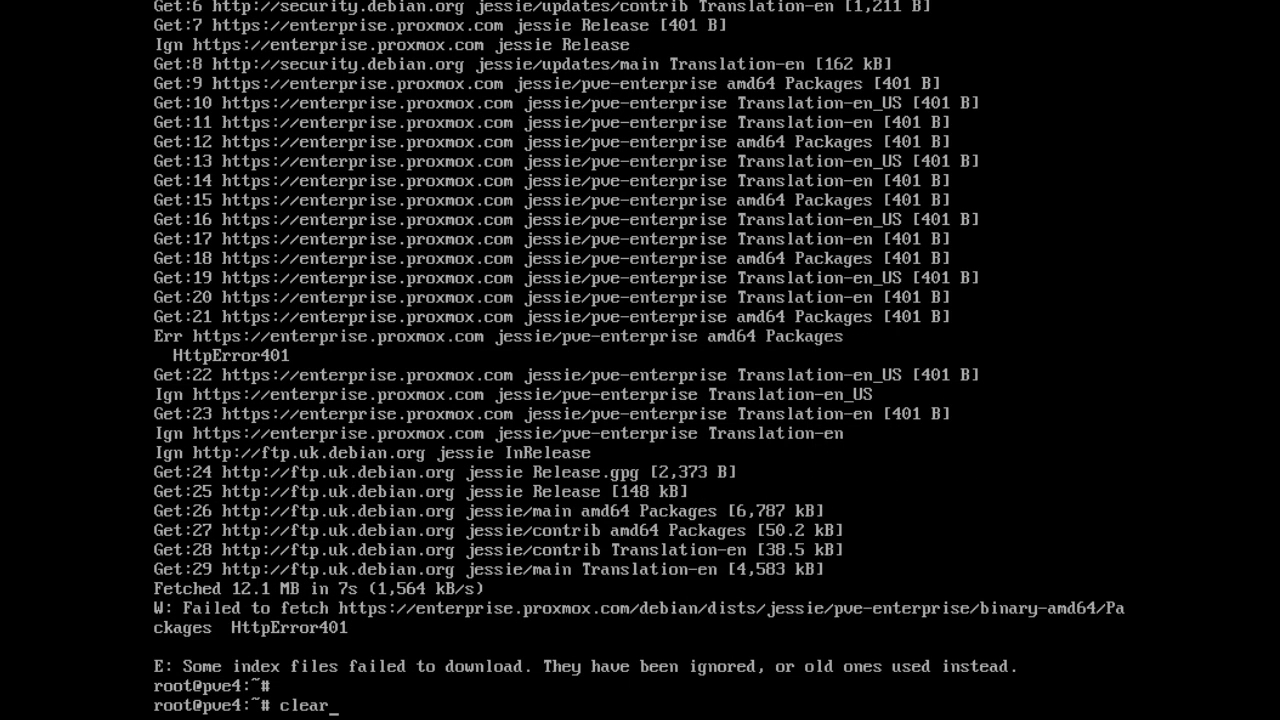
key("Return")
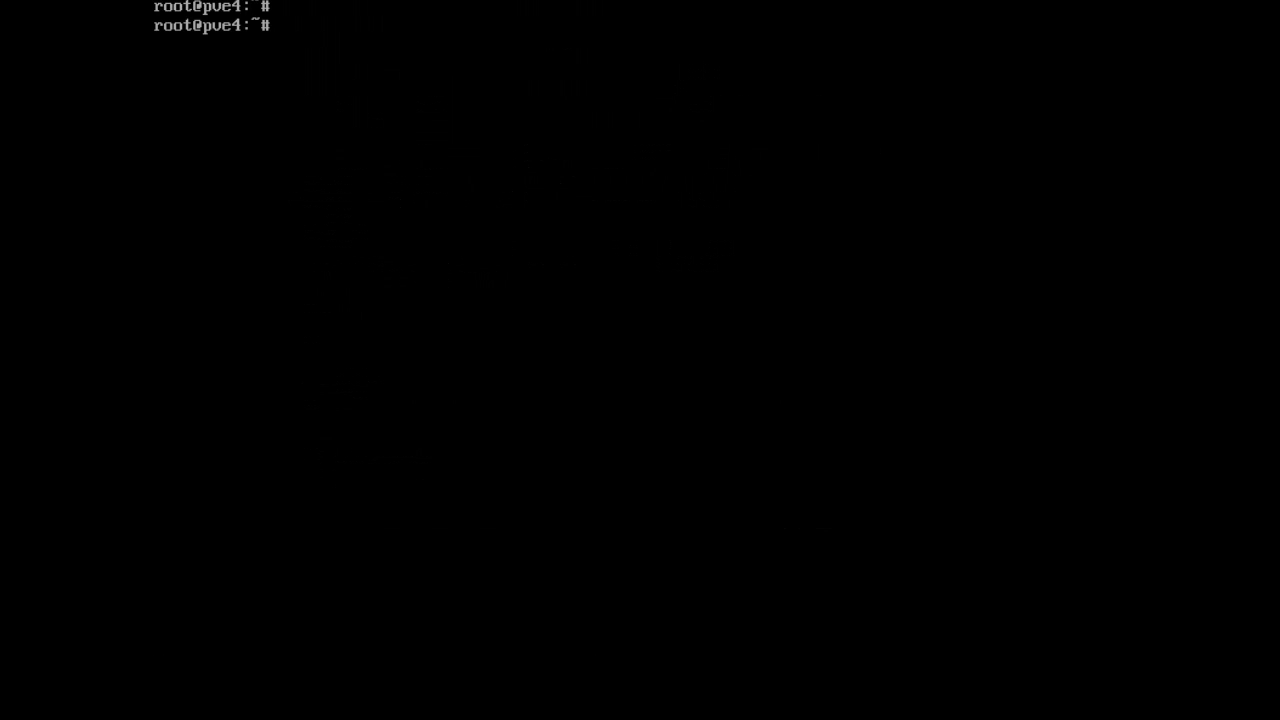
Install open-vm-tools with apt-get install open-vm-tools -y, then clear the console.
type("apt-get install open-v")
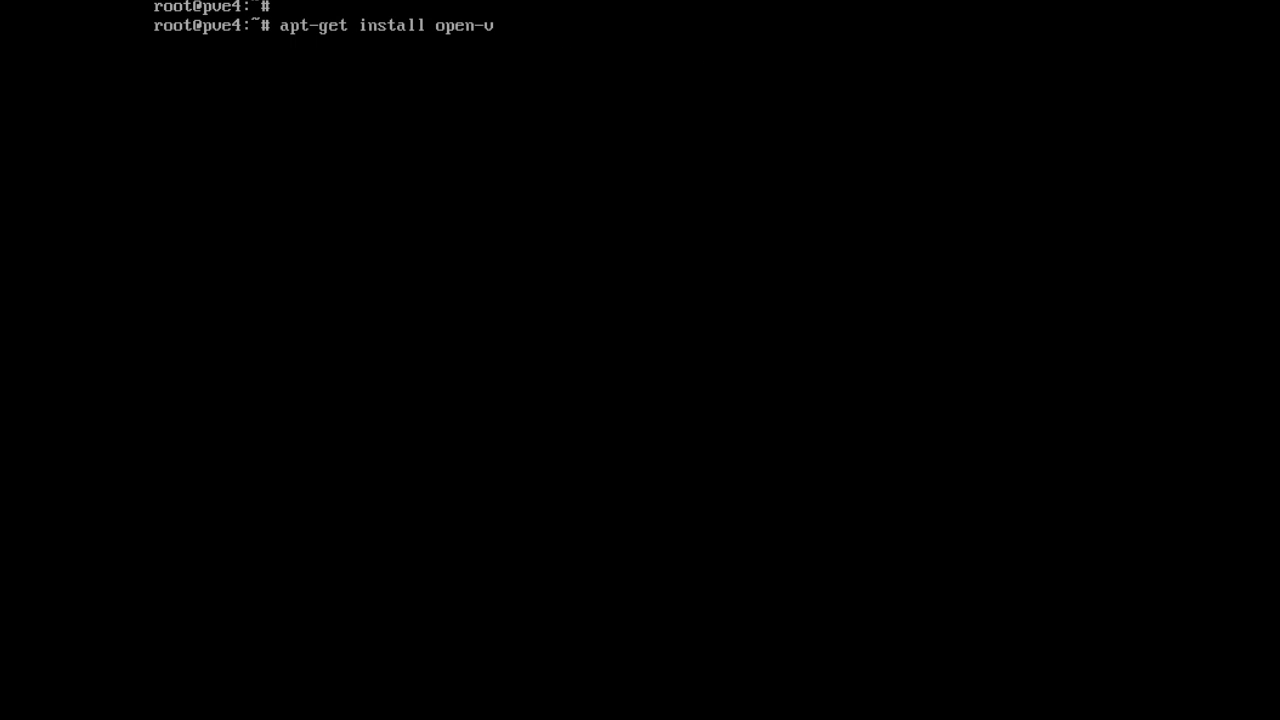
type("m-tools -y")
key("Return")
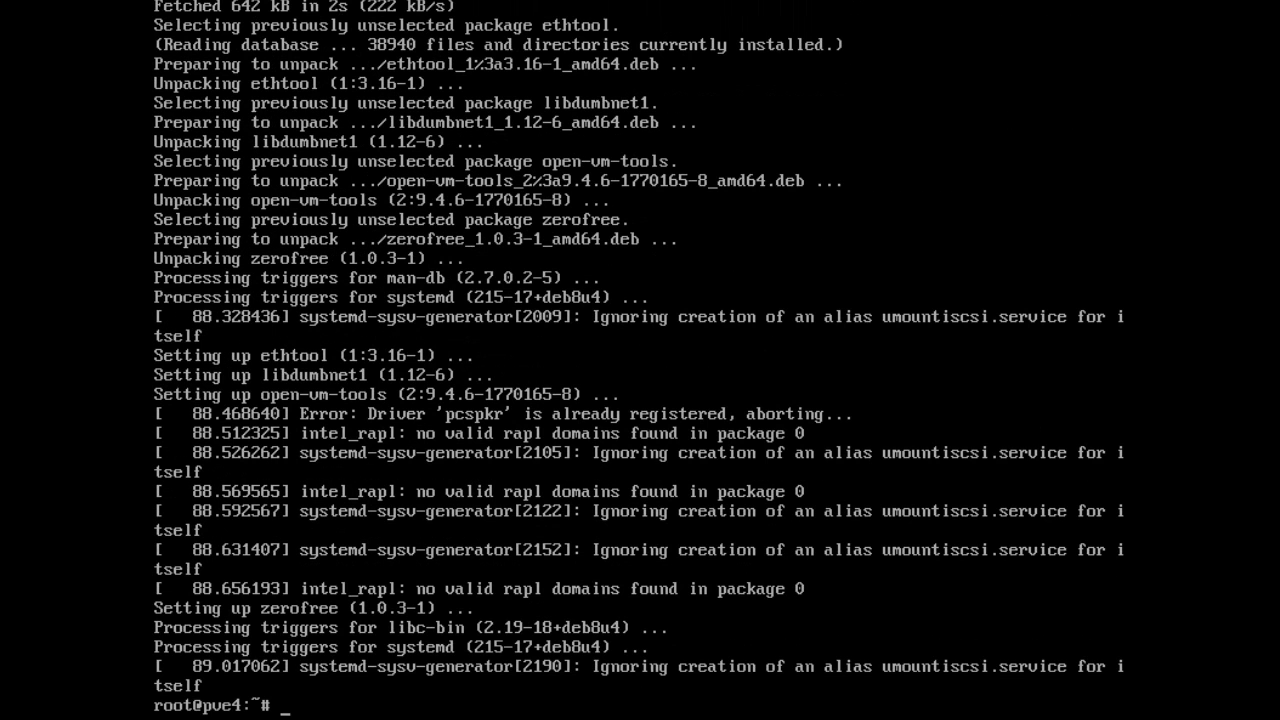
key("Return")
type("clear")
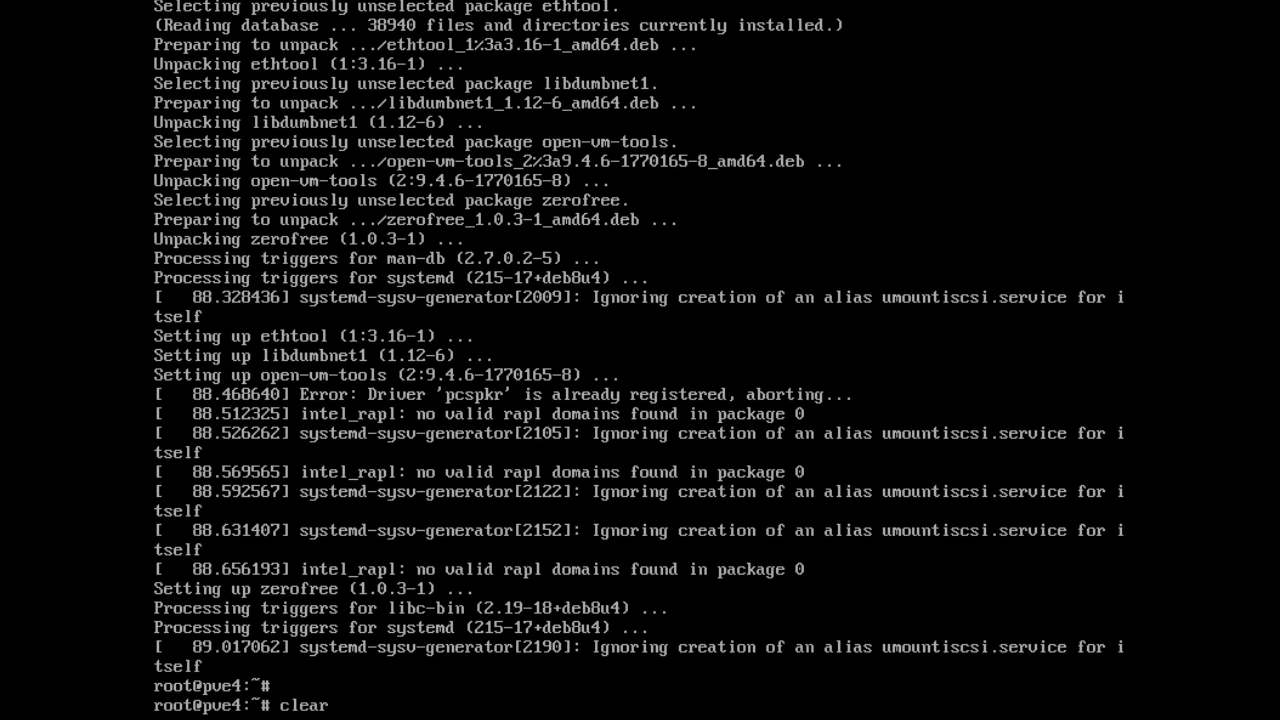
key("Return")
key("Return")
Reboot the Proxmox server into the default entry and log back in as root.
type("reboot")
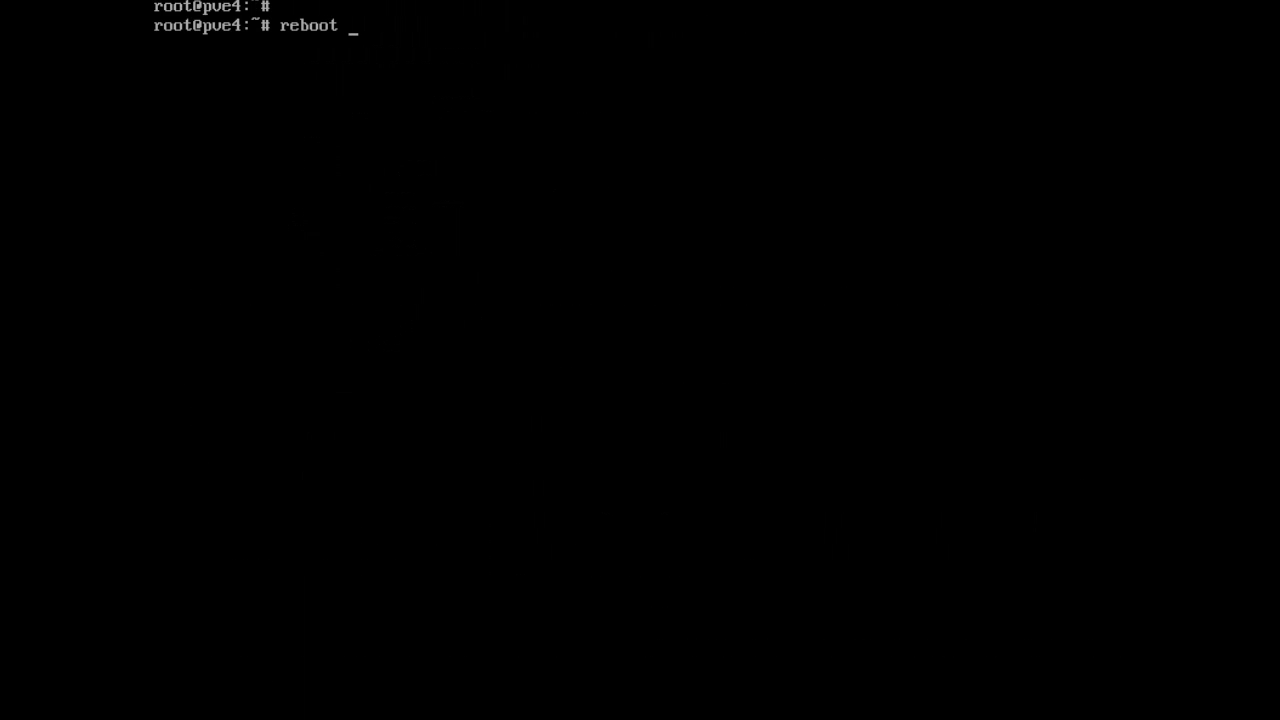
key("Return")
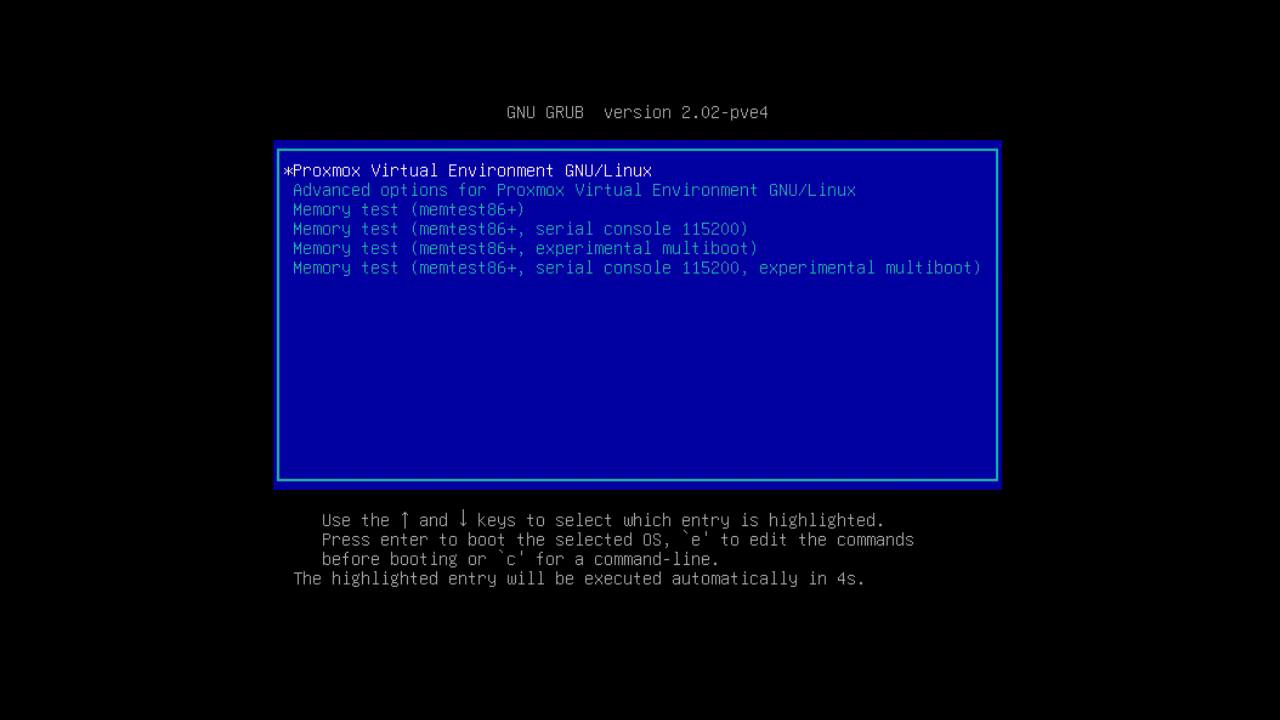
key("Return")
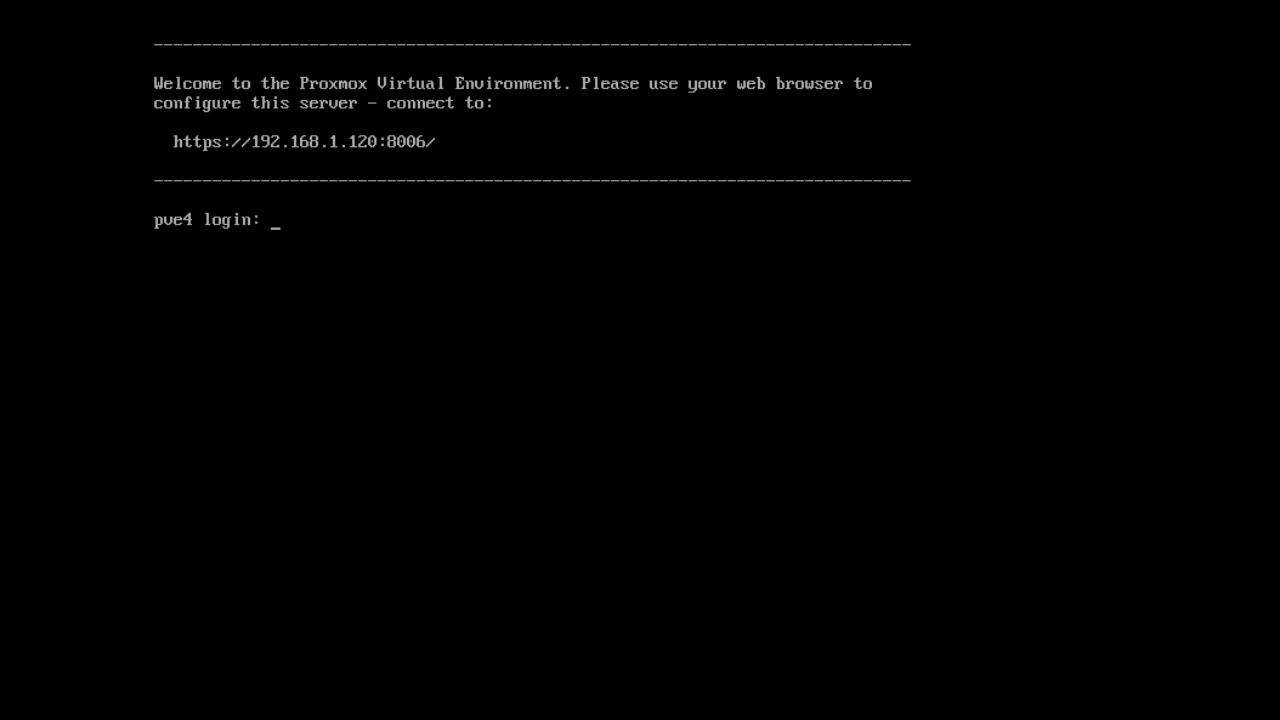
type("root")
key("Return")
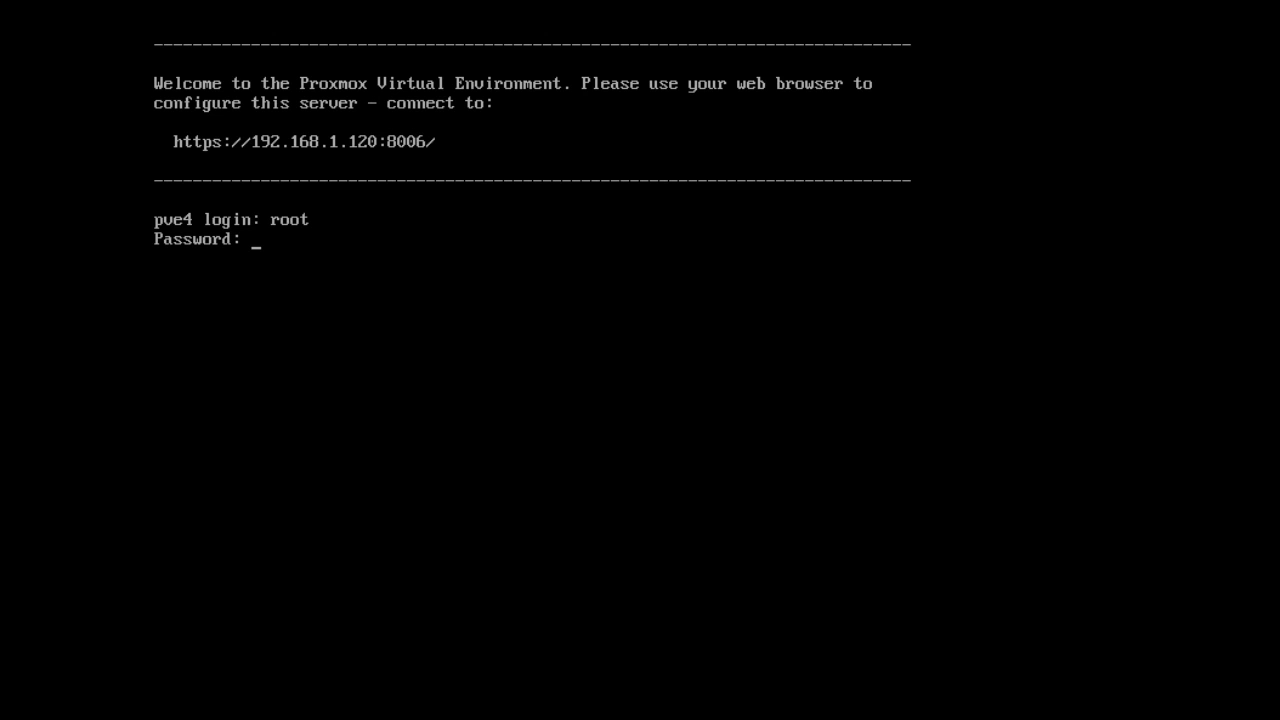
key("Return")
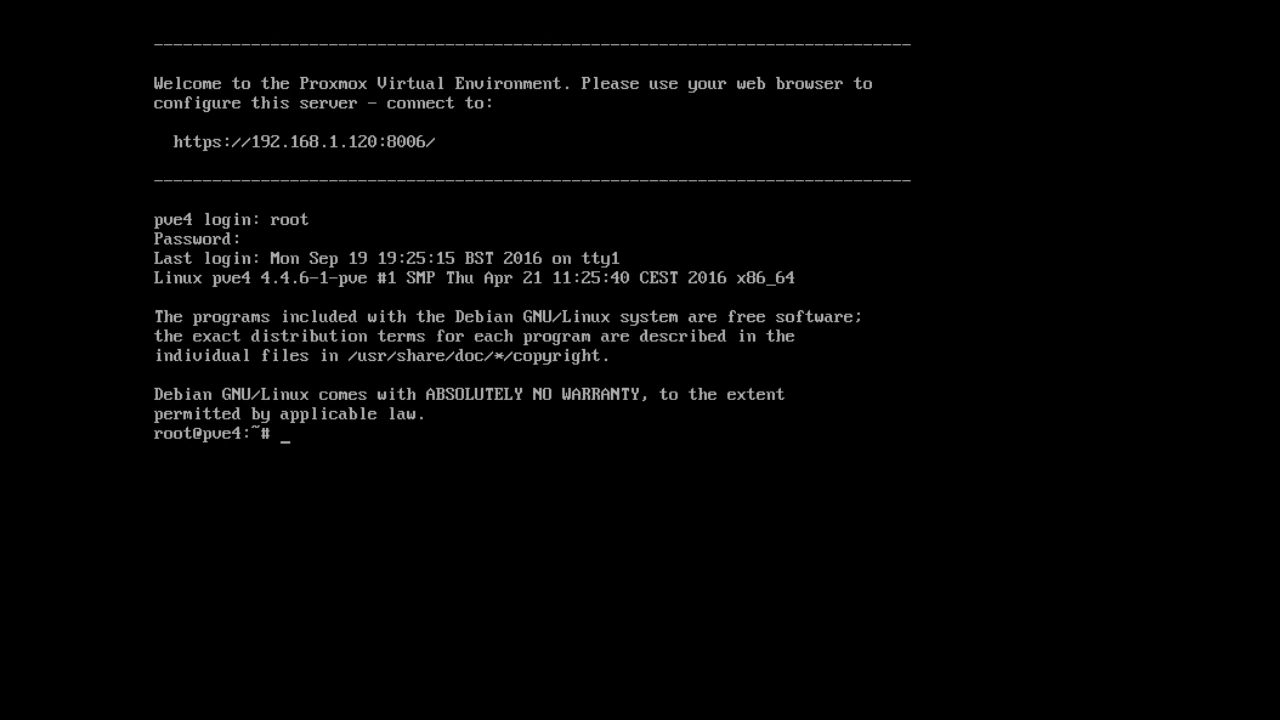
Confirm open-vm-tools.service is active with systemctl status, then clear the screen.
type("systemctl status")
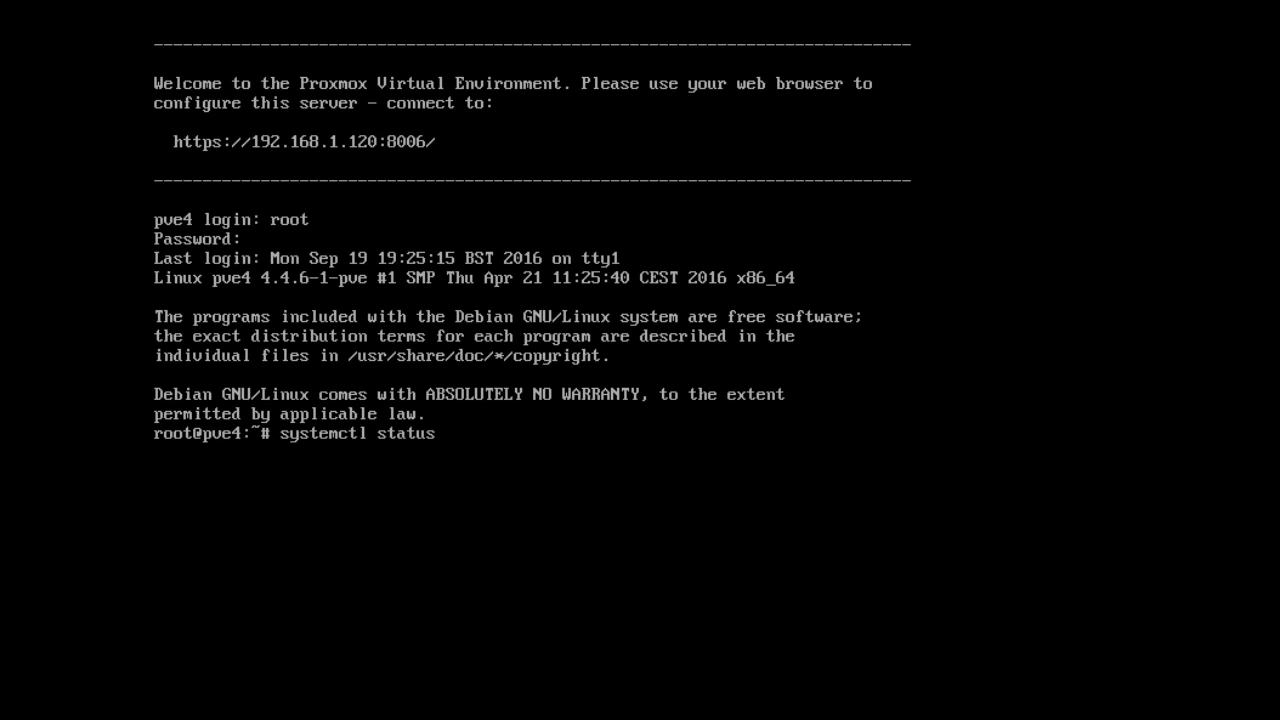
type(" open-vm-tools.service")
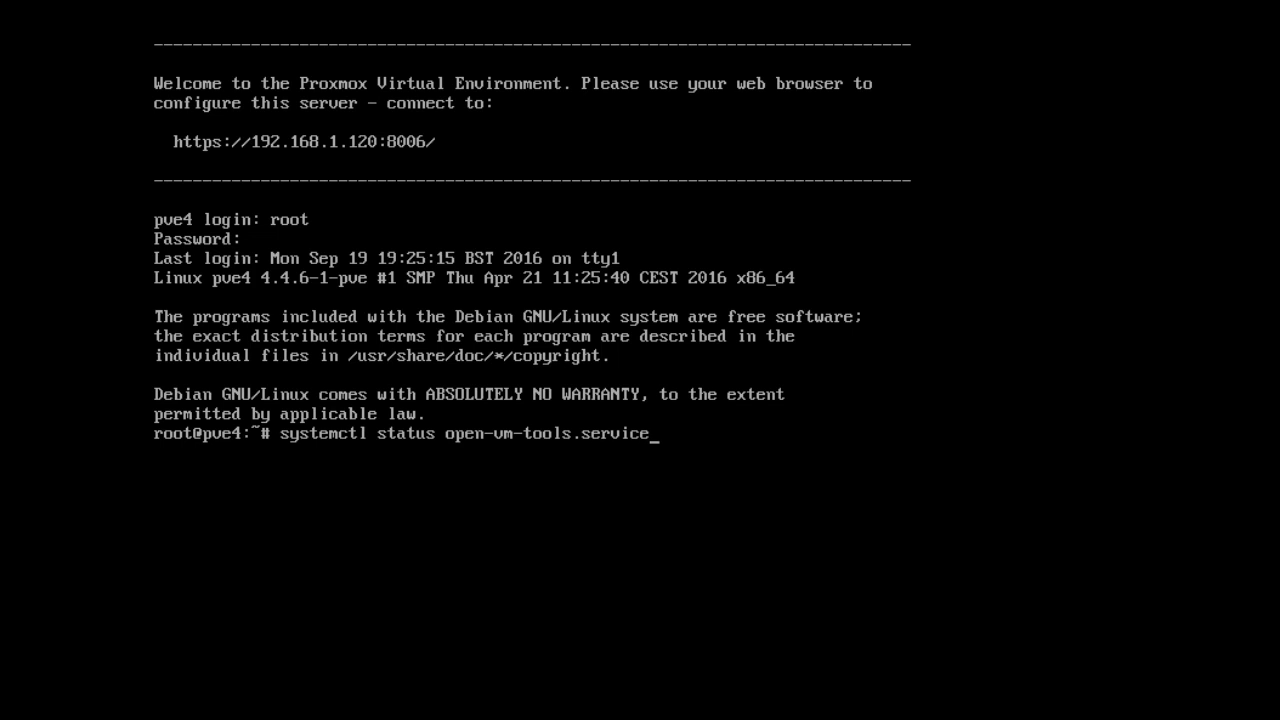
key("Return")
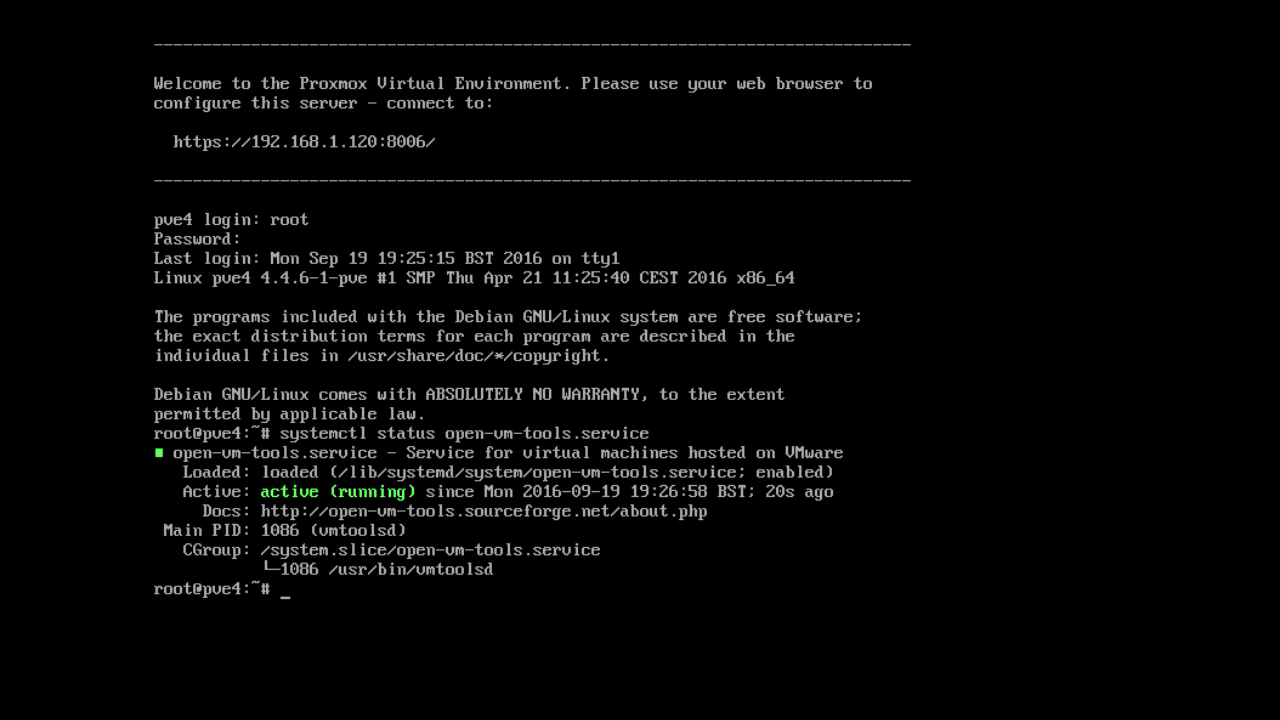
type("clear")
key("Return")
key("Return")
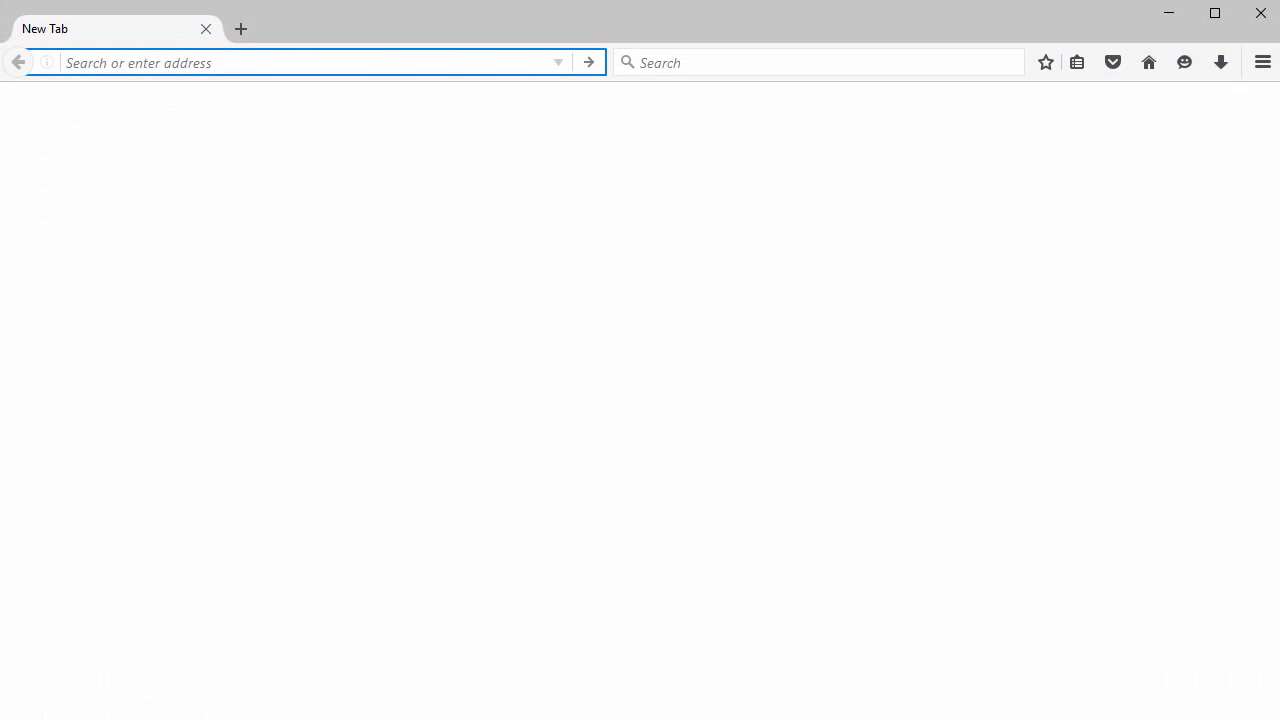
type("https://")
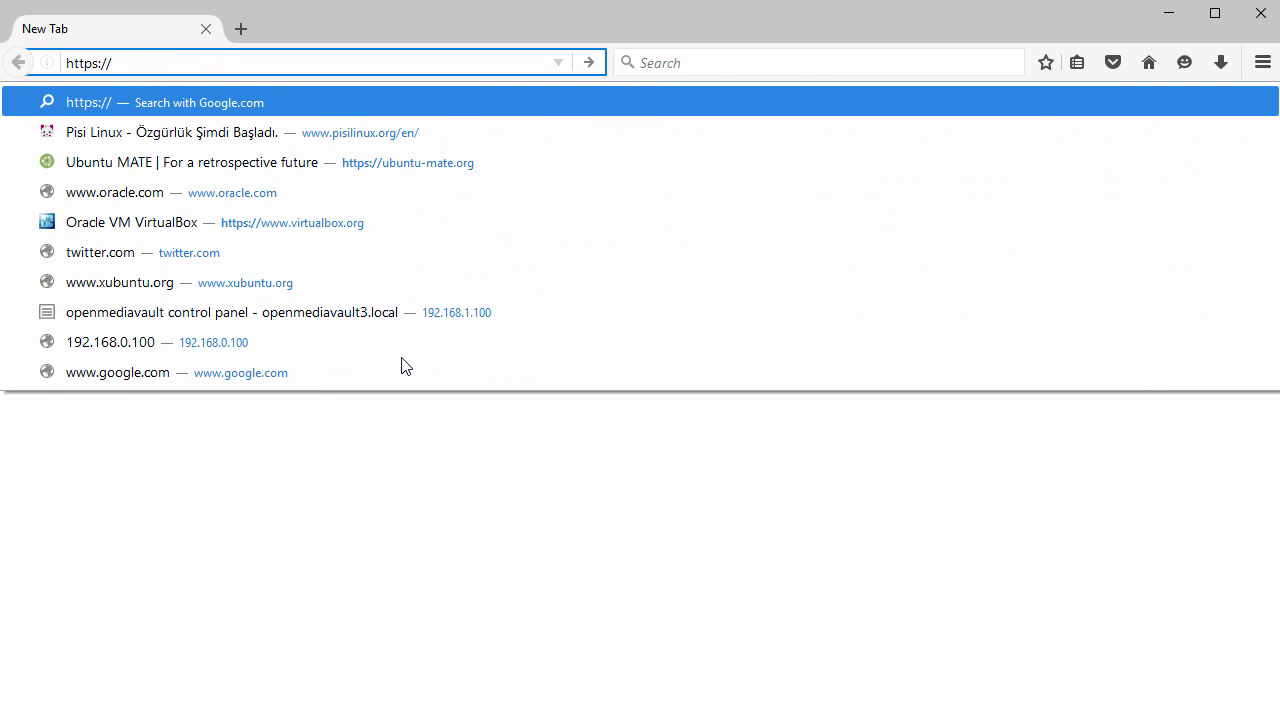
type("192.168.1.")
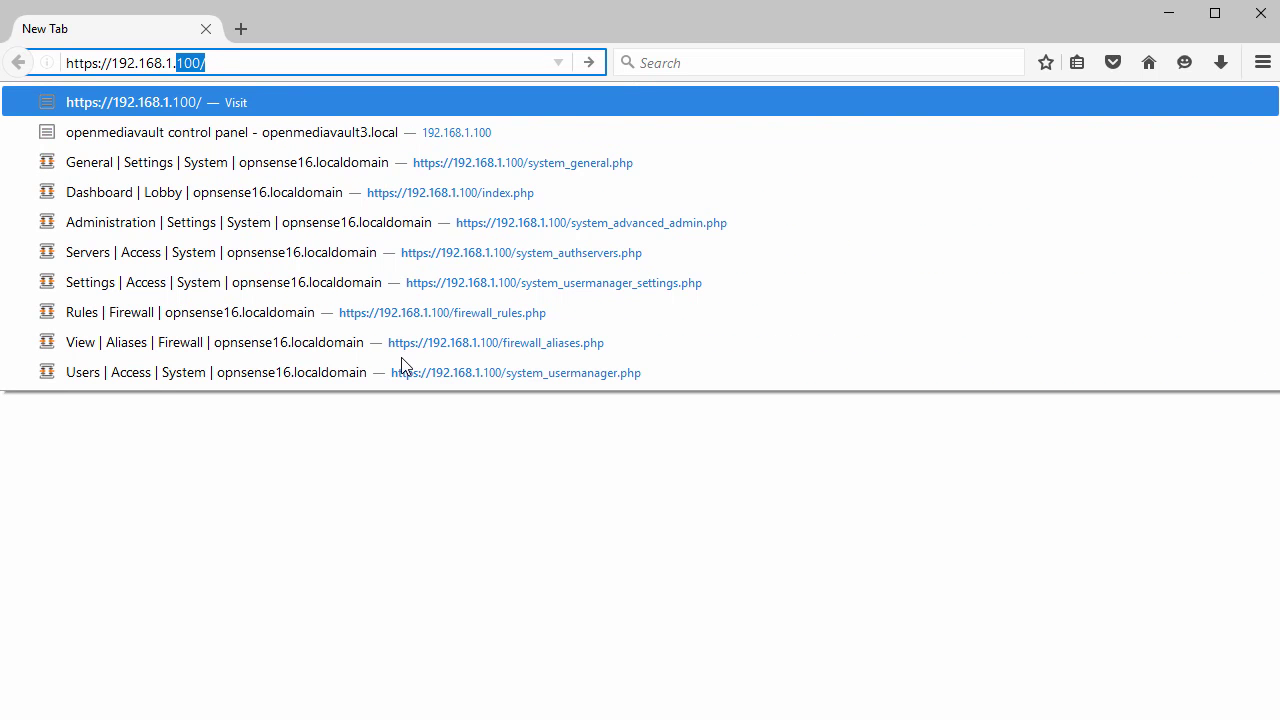
type("120:80")
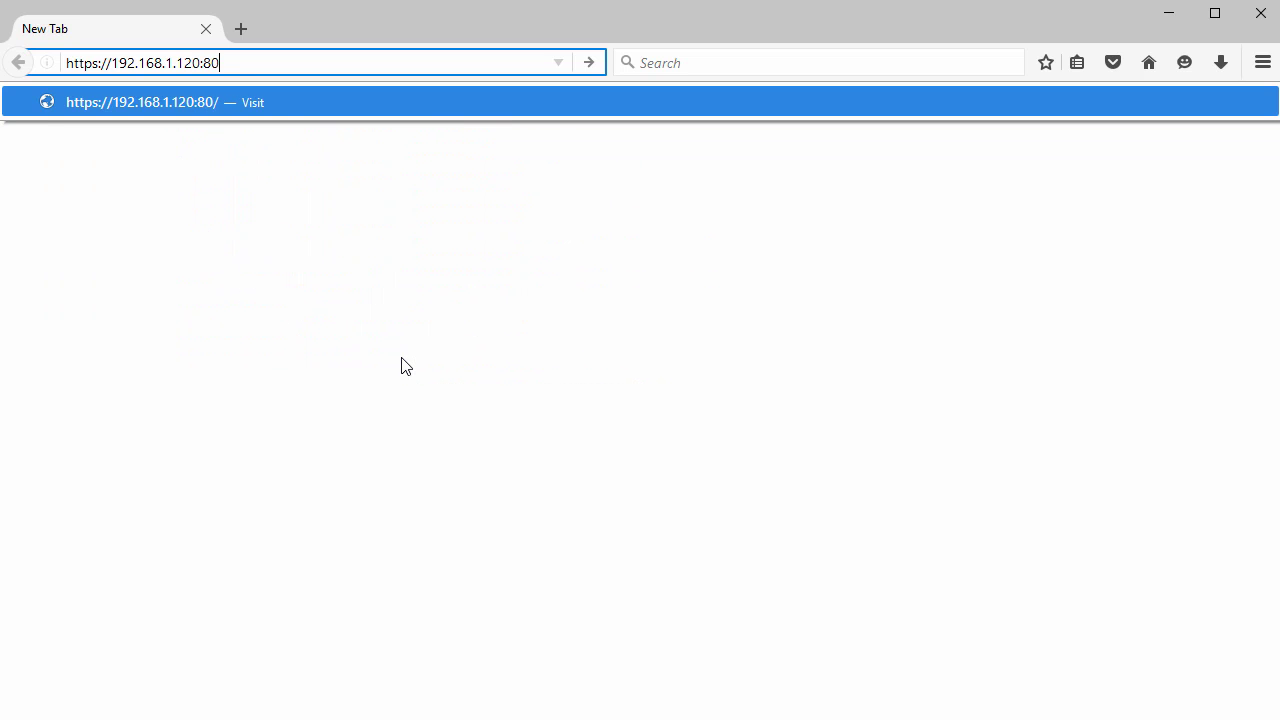
type("06")
key("Return")
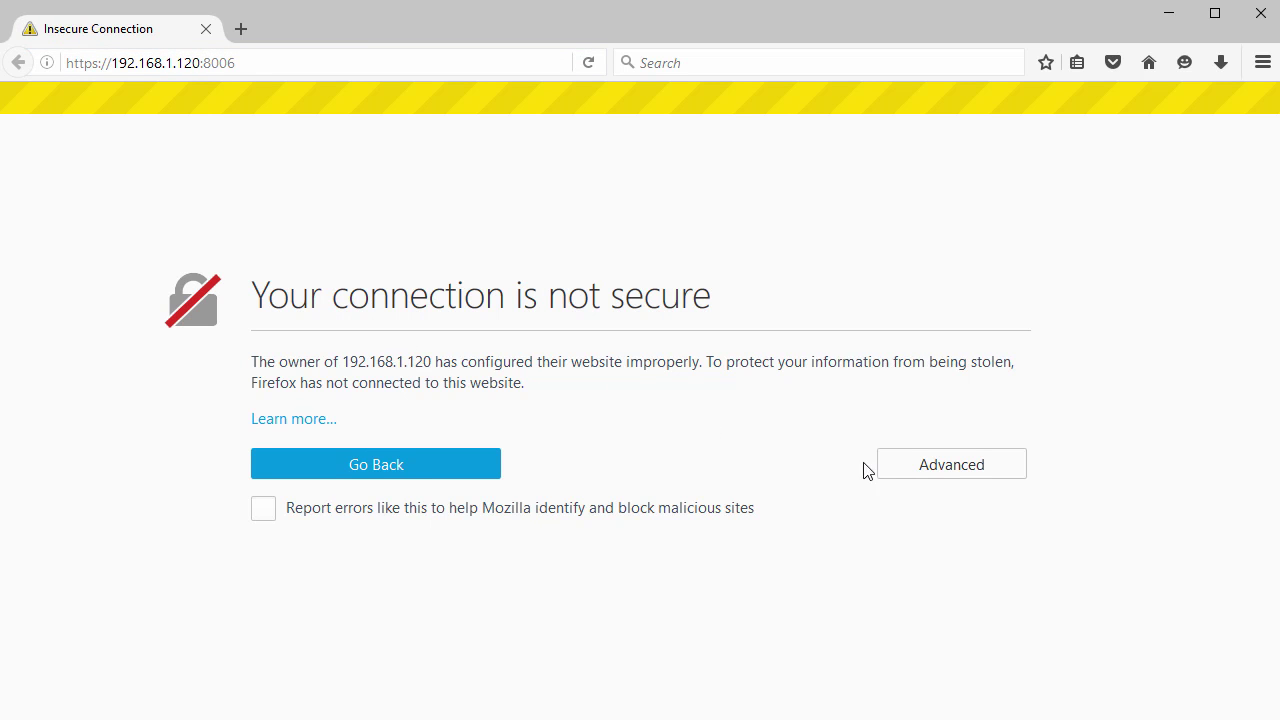
left_click(926, 465)
scroll(800, 460, "down", 1)
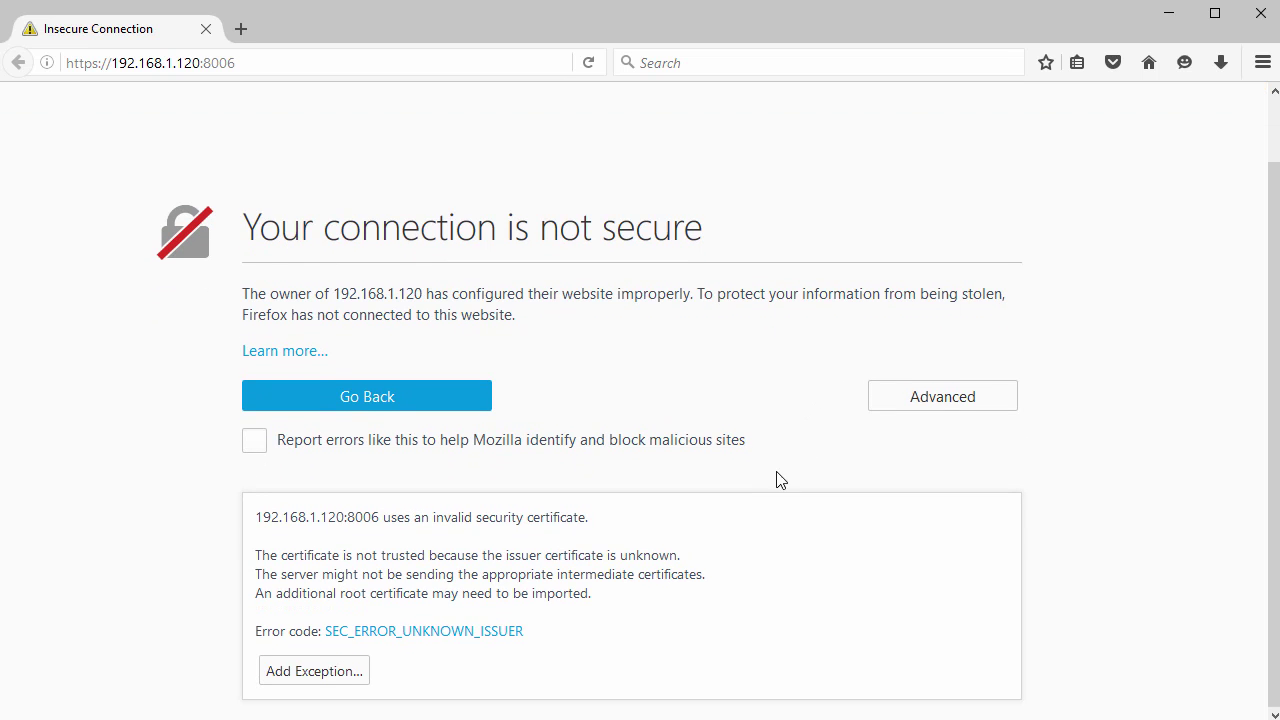
left_click(314, 671)
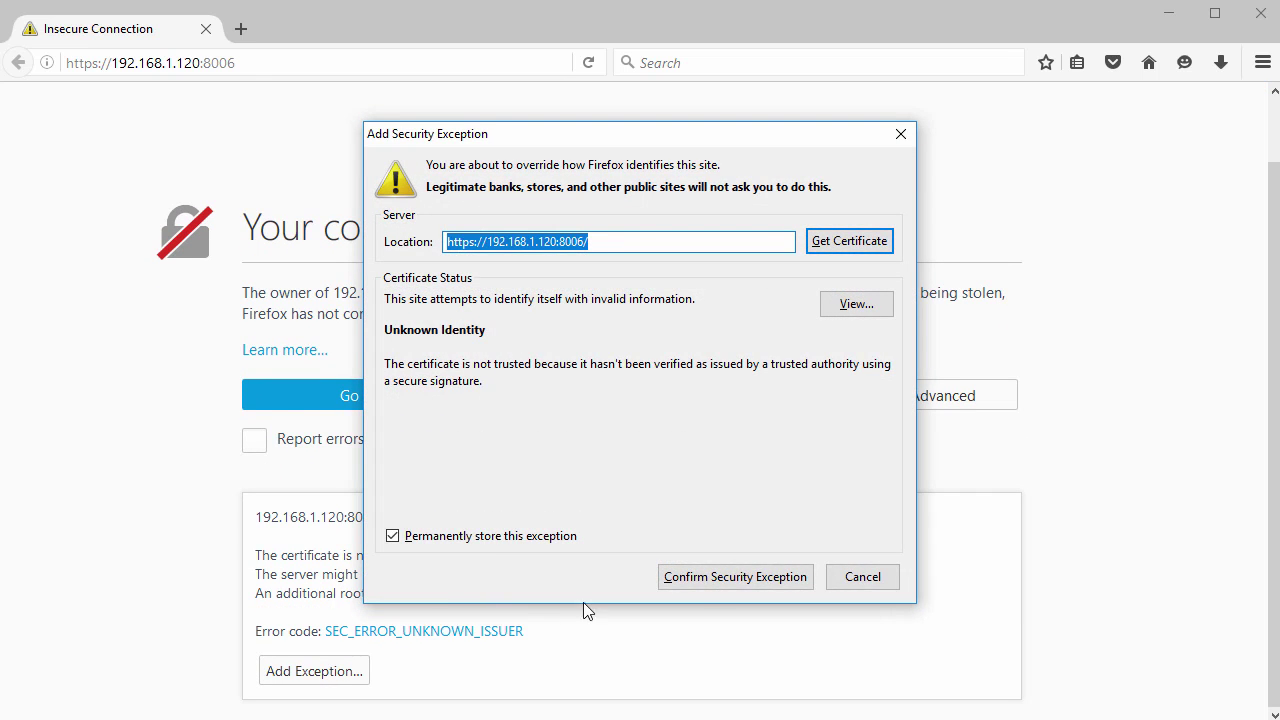
left_click(716, 583)
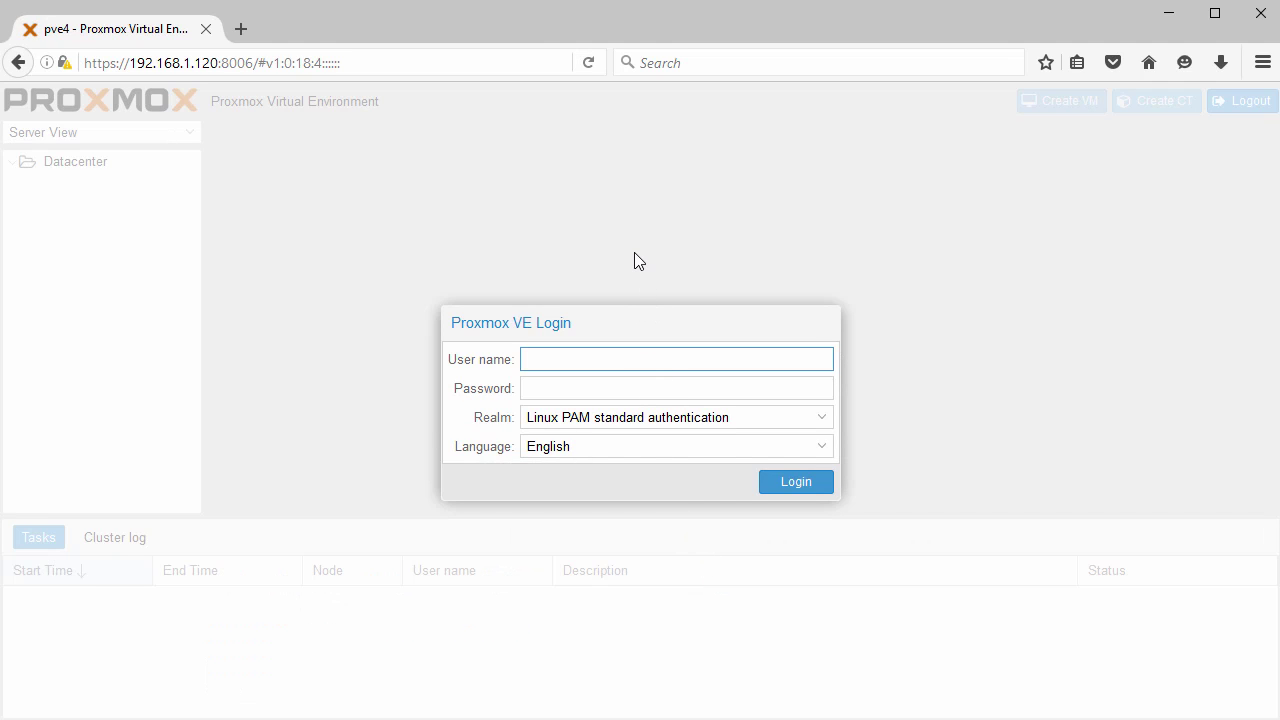
Log in as root with the password and English language, then dismiss the no-subscription notice.
type("root")
key("Tab")
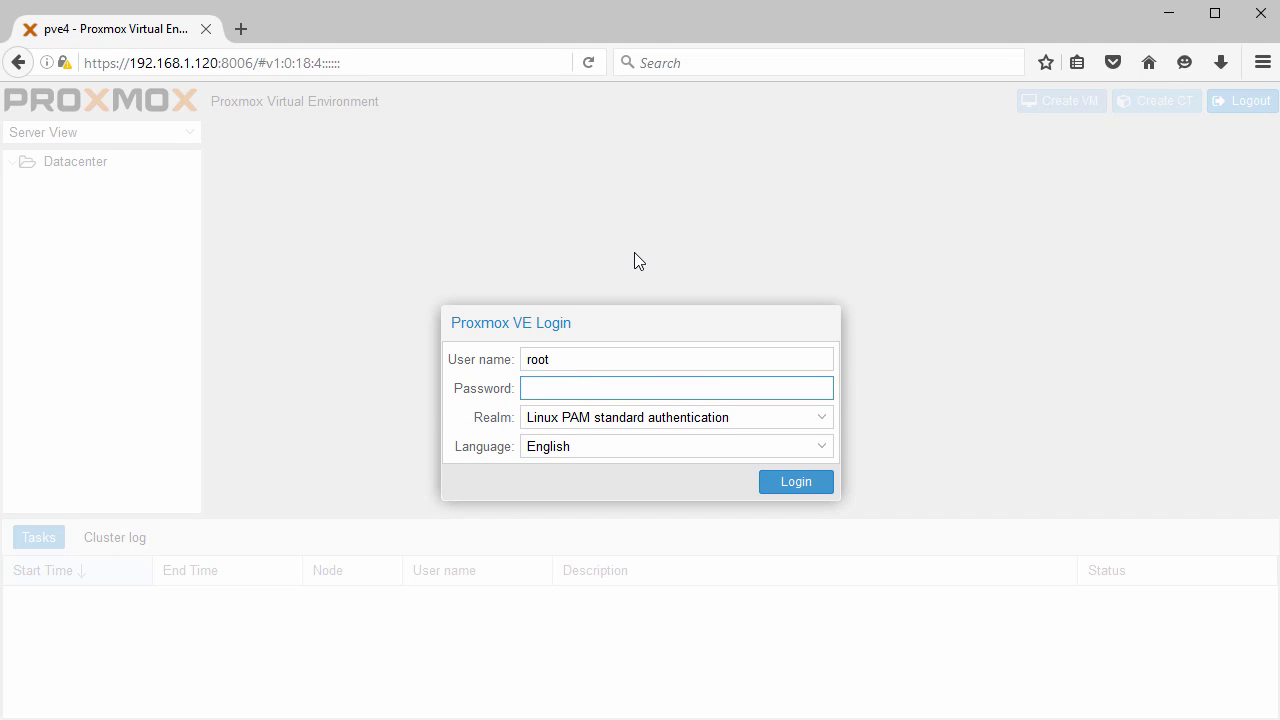
type("••••••••")
left_click(824, 447)
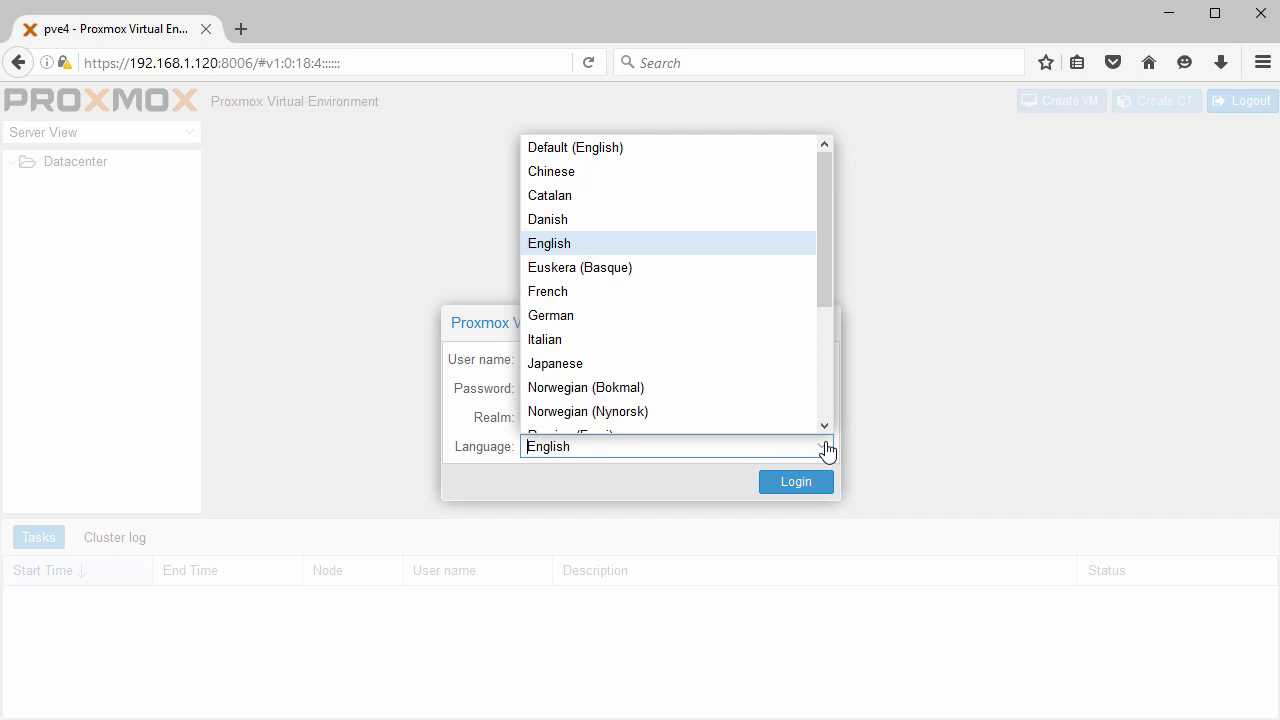
scroll(828, 300, "down", 2)
scroll(740, 248, "up", 2)
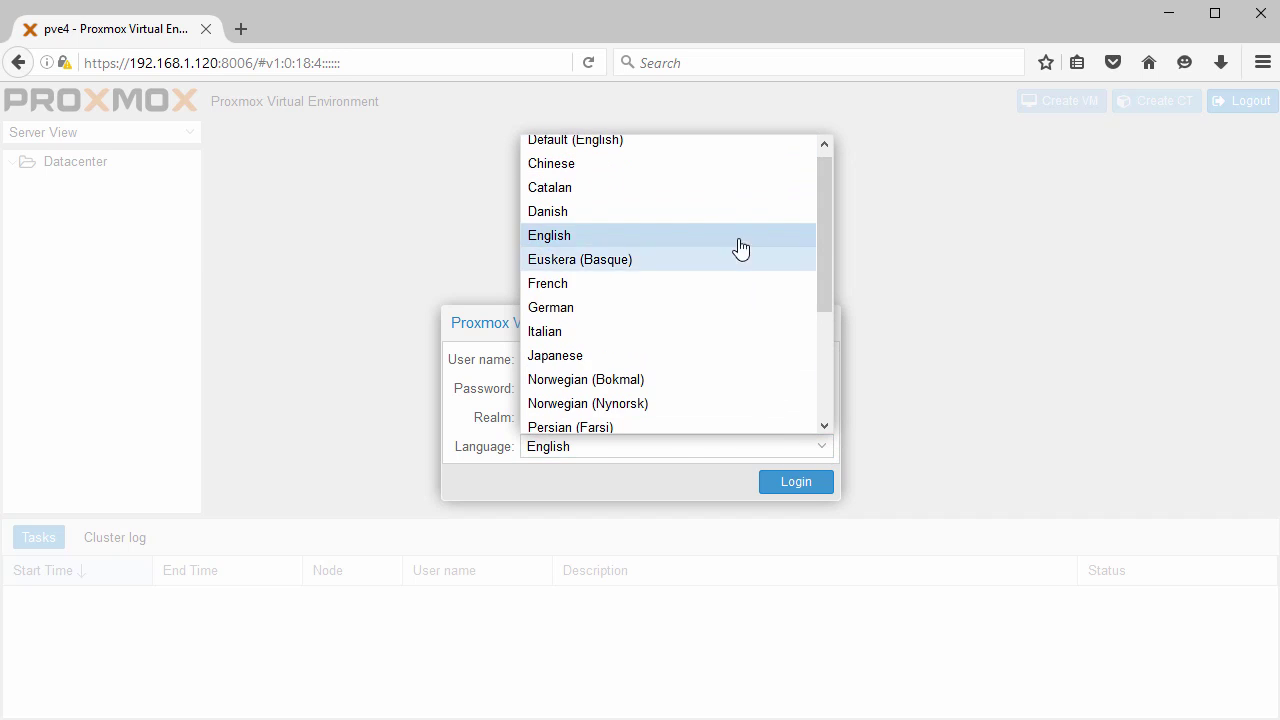
left_click(740, 240)
left_click(793, 485)
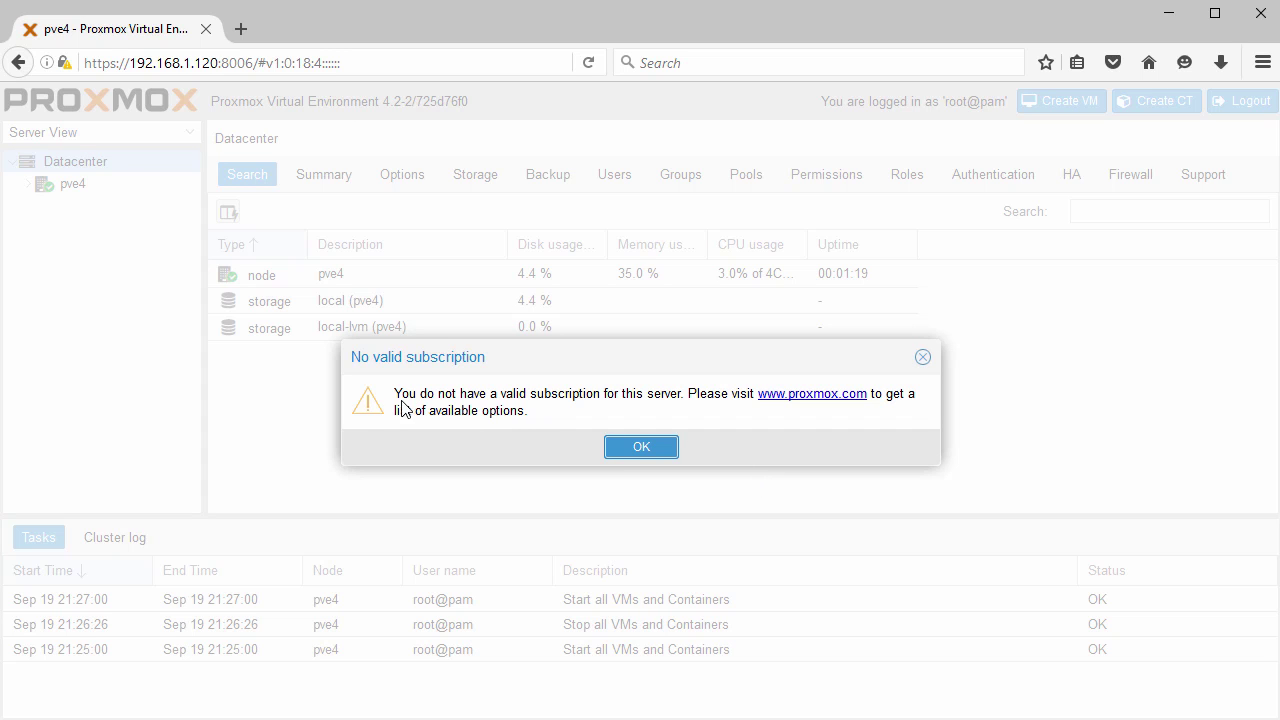
left_click(638, 447)
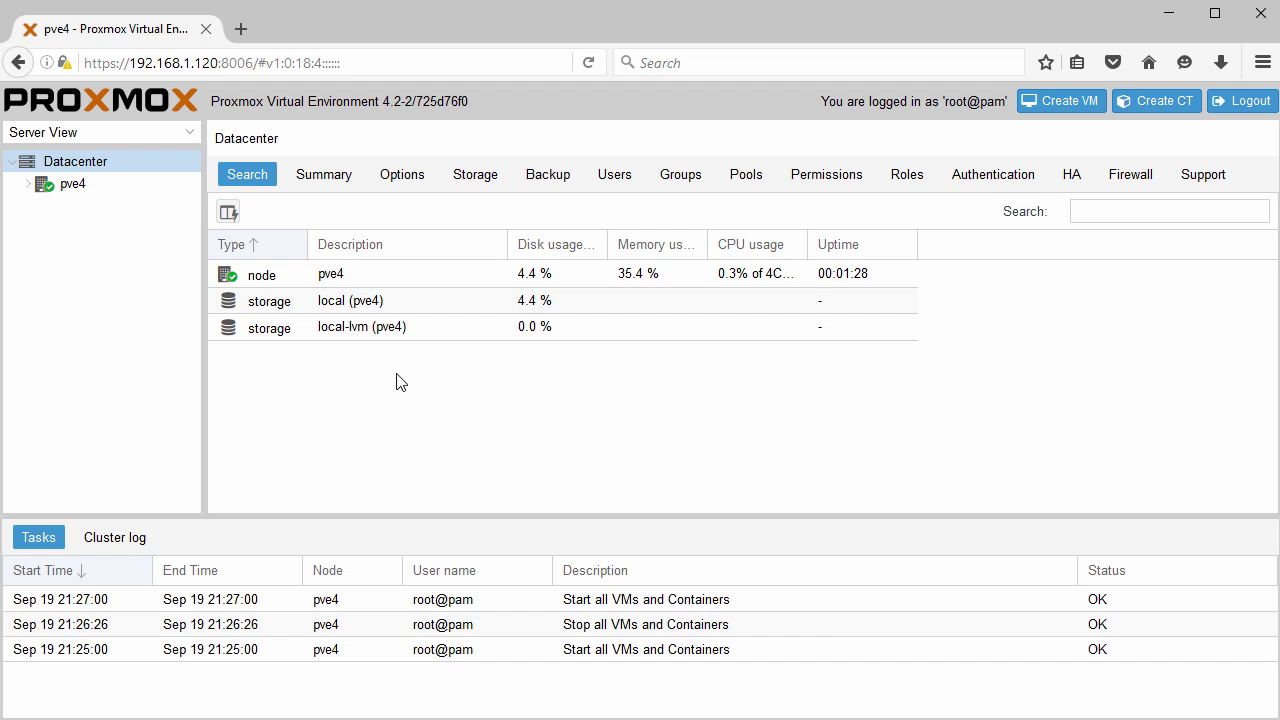
Browse Datacenter Summary, Options, Storage and Users, then open pve4 and expand it to show local and local-lvm.
left_click(333, 184)
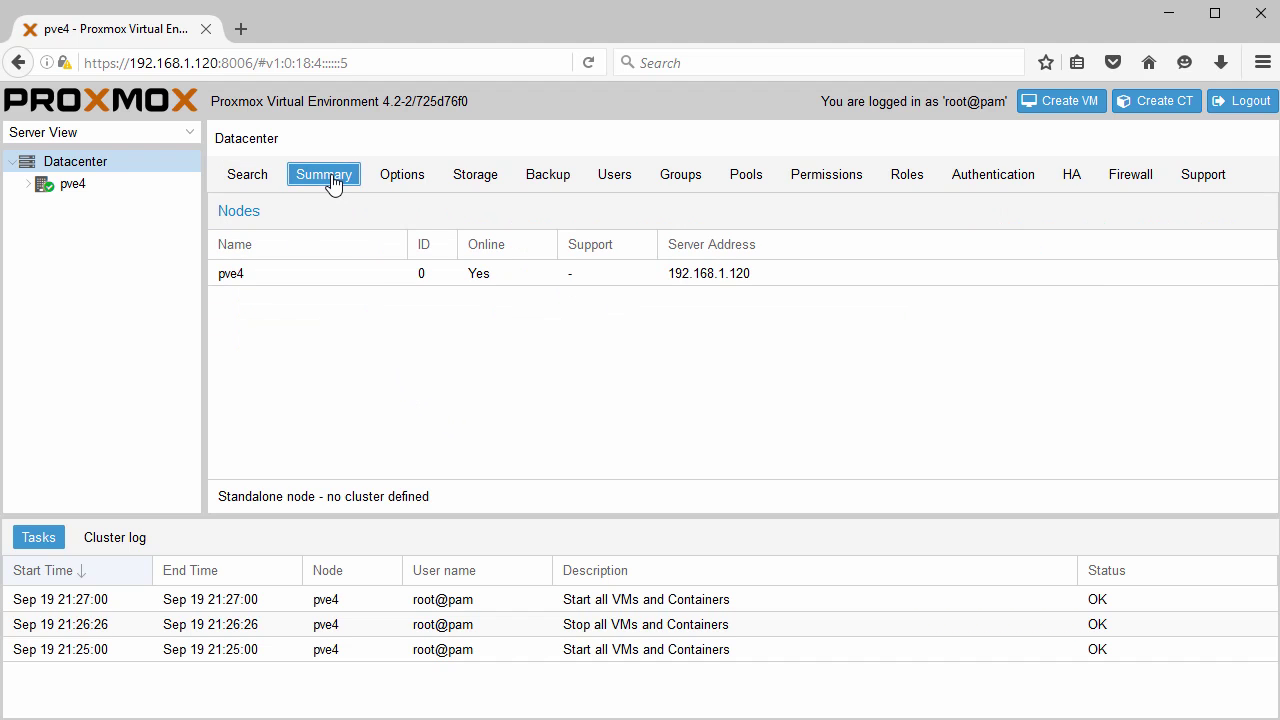
left_click(405, 177)
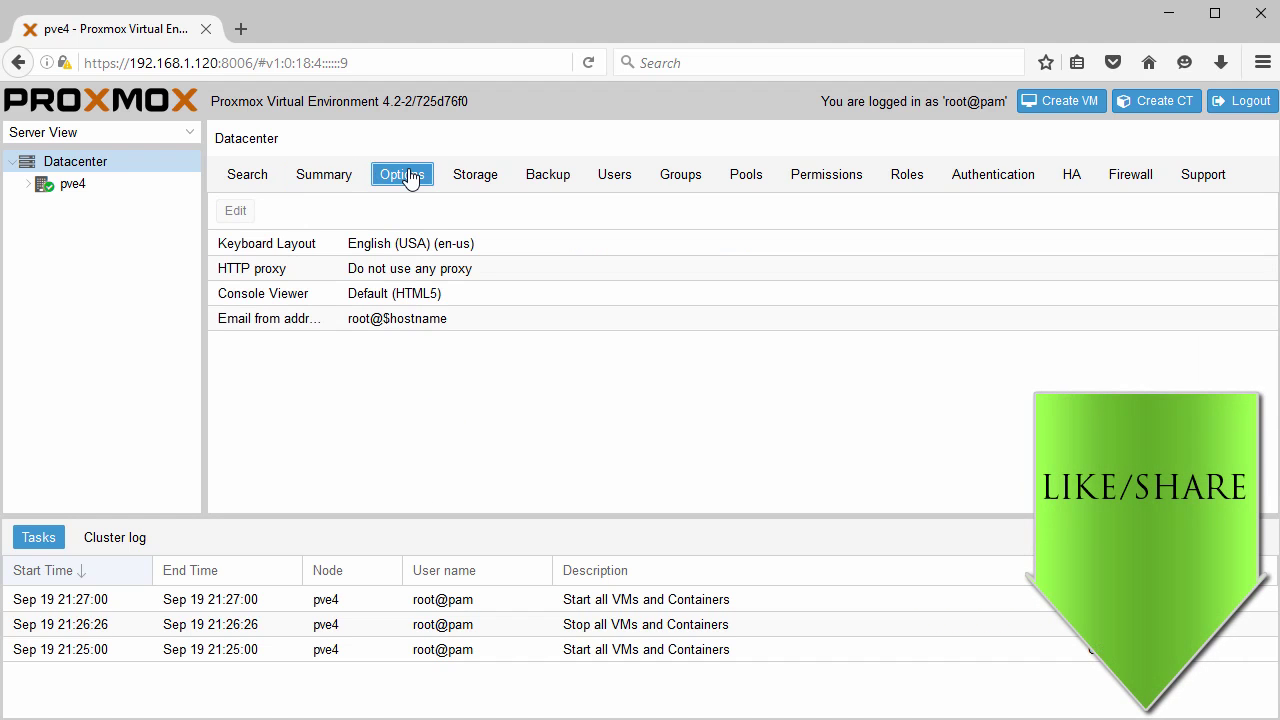
left_click(475, 176)
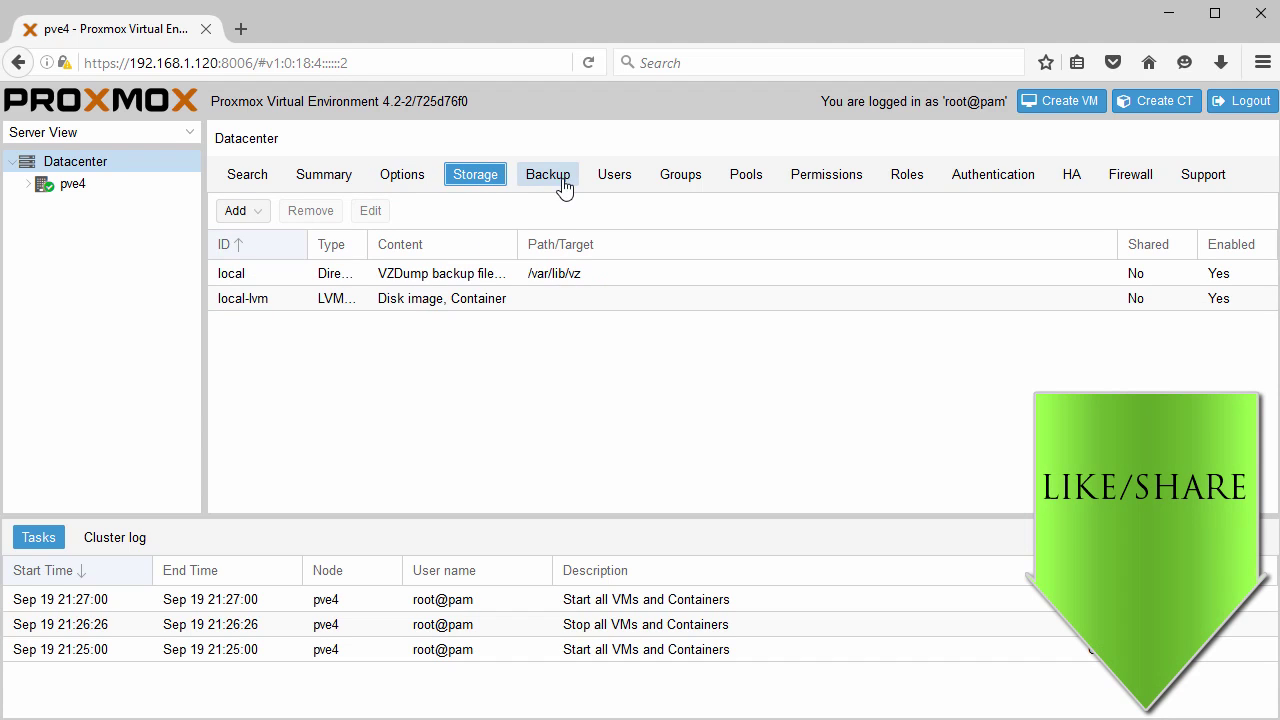
left_click(616, 182)
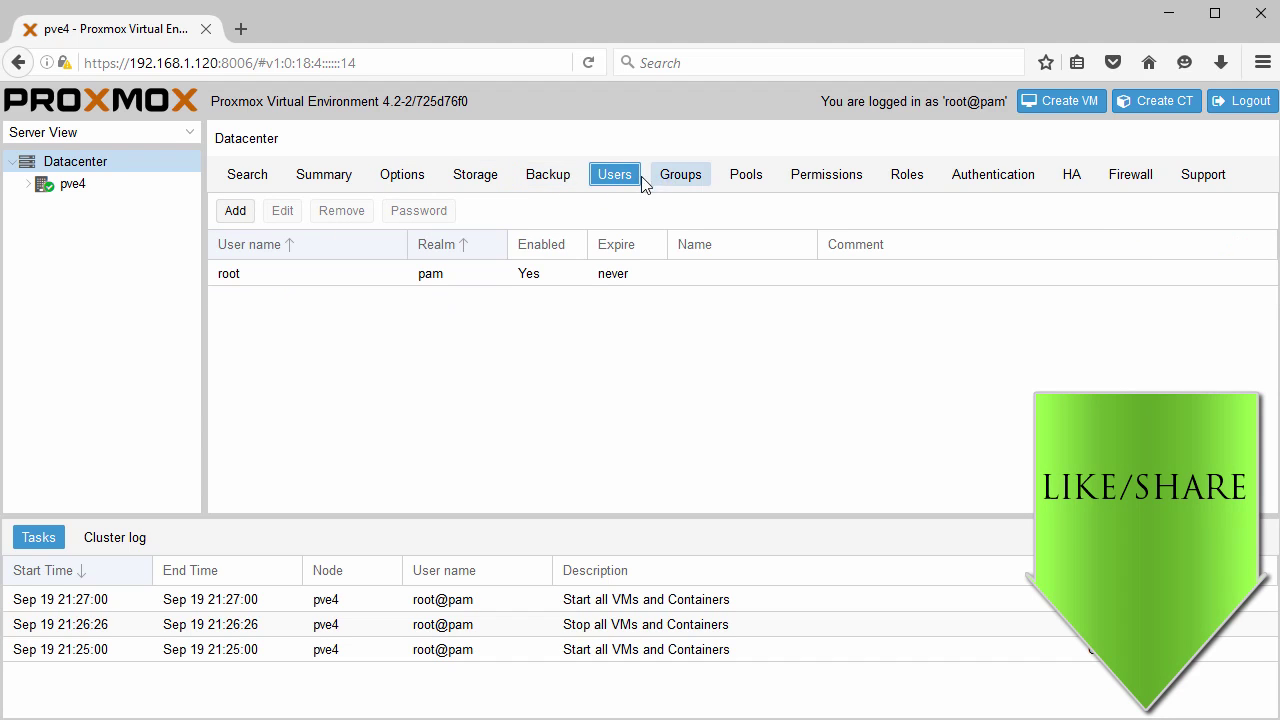
left_click(70, 190)
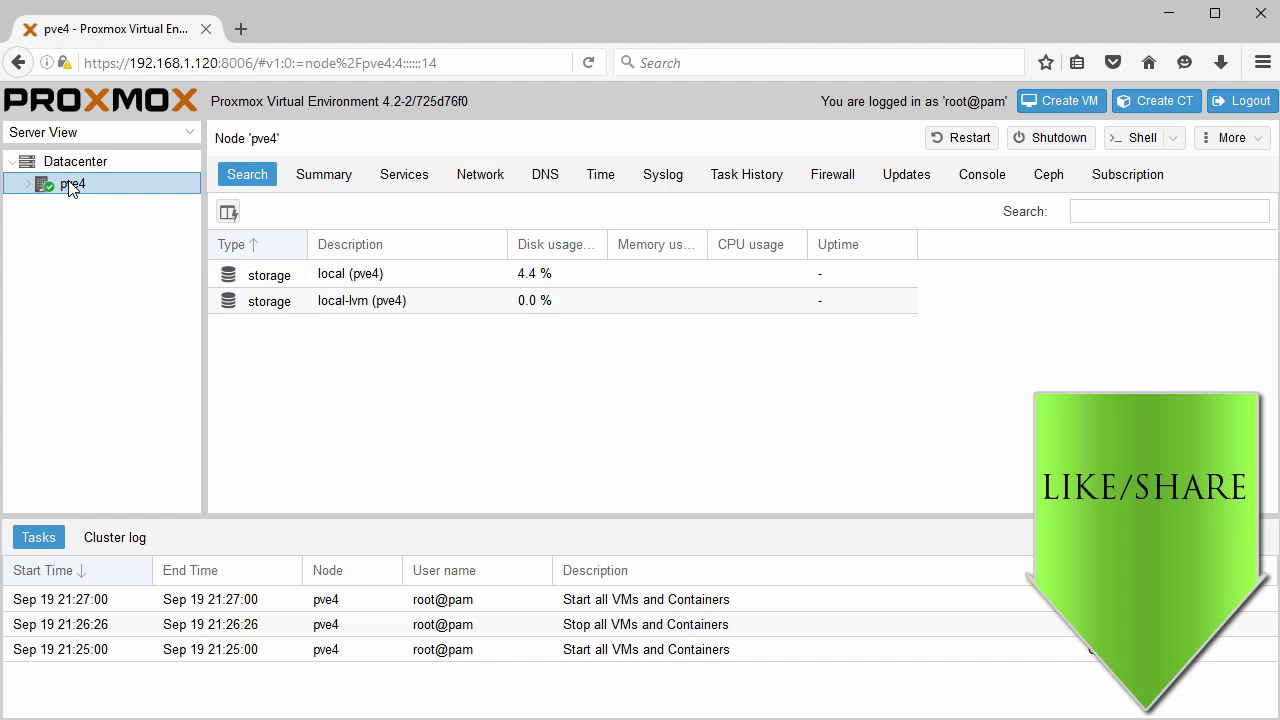
left_click(27, 186)
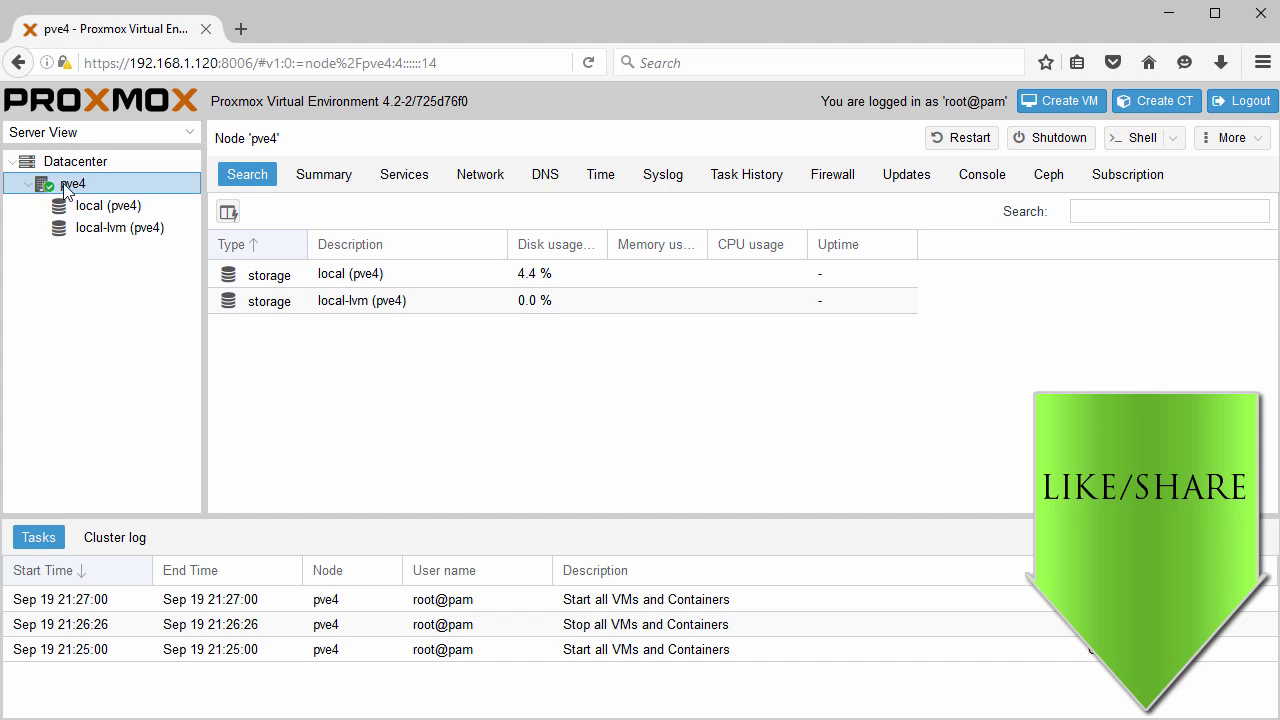
Start a new VM 100 on node pve4 named TestVM01 with a Linux 4.X/3.X/2.6 Kernel guest.
left_click(1050, 108)
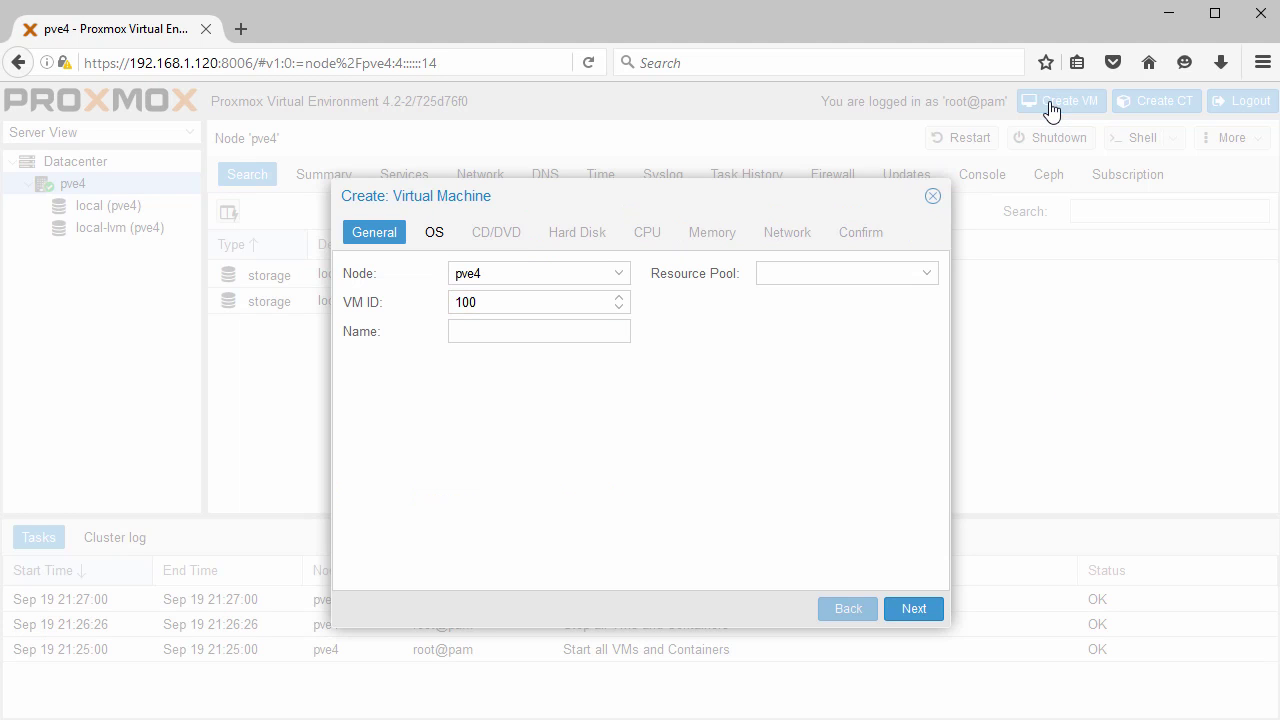
left_click(618, 274)
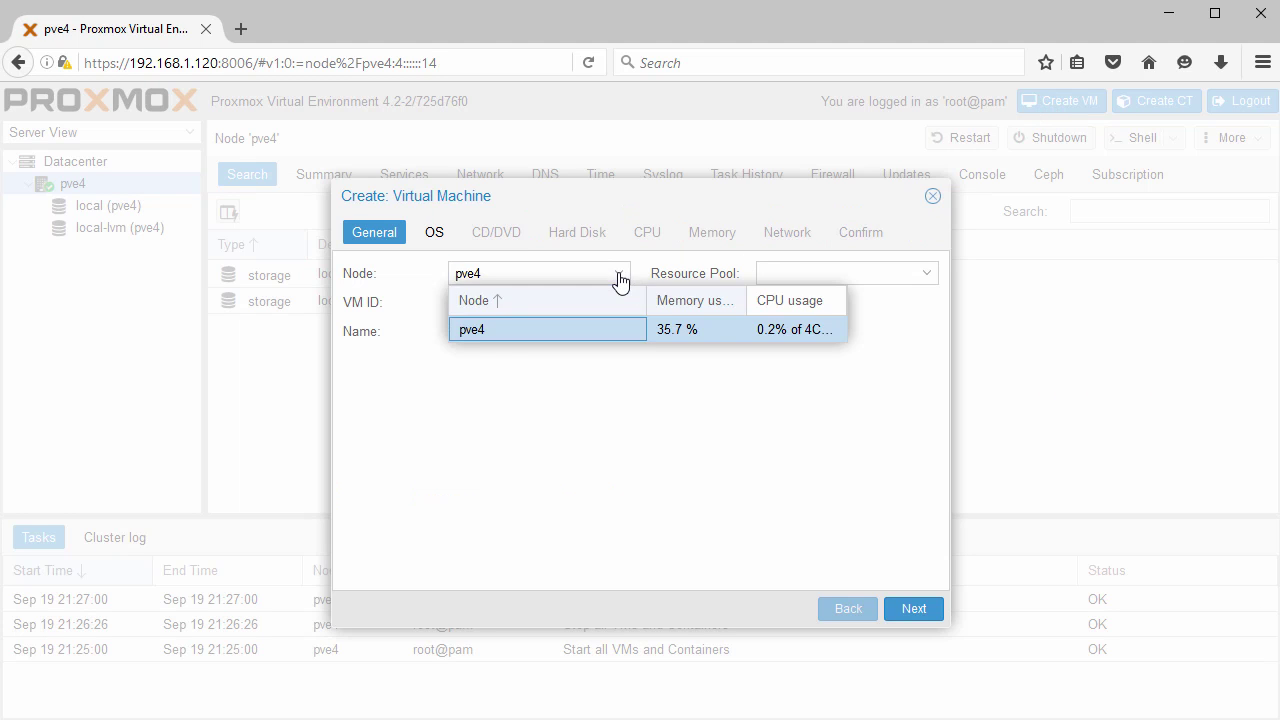
left_click(550, 332)
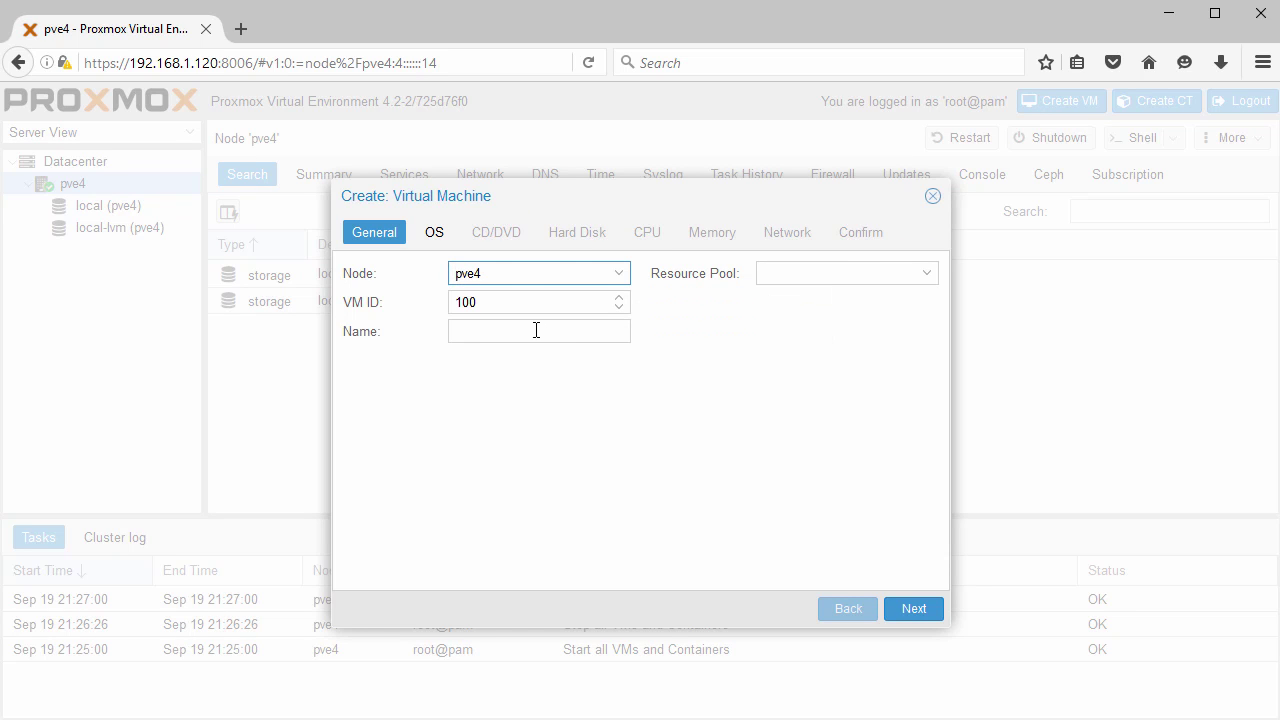
left_click(527, 332)
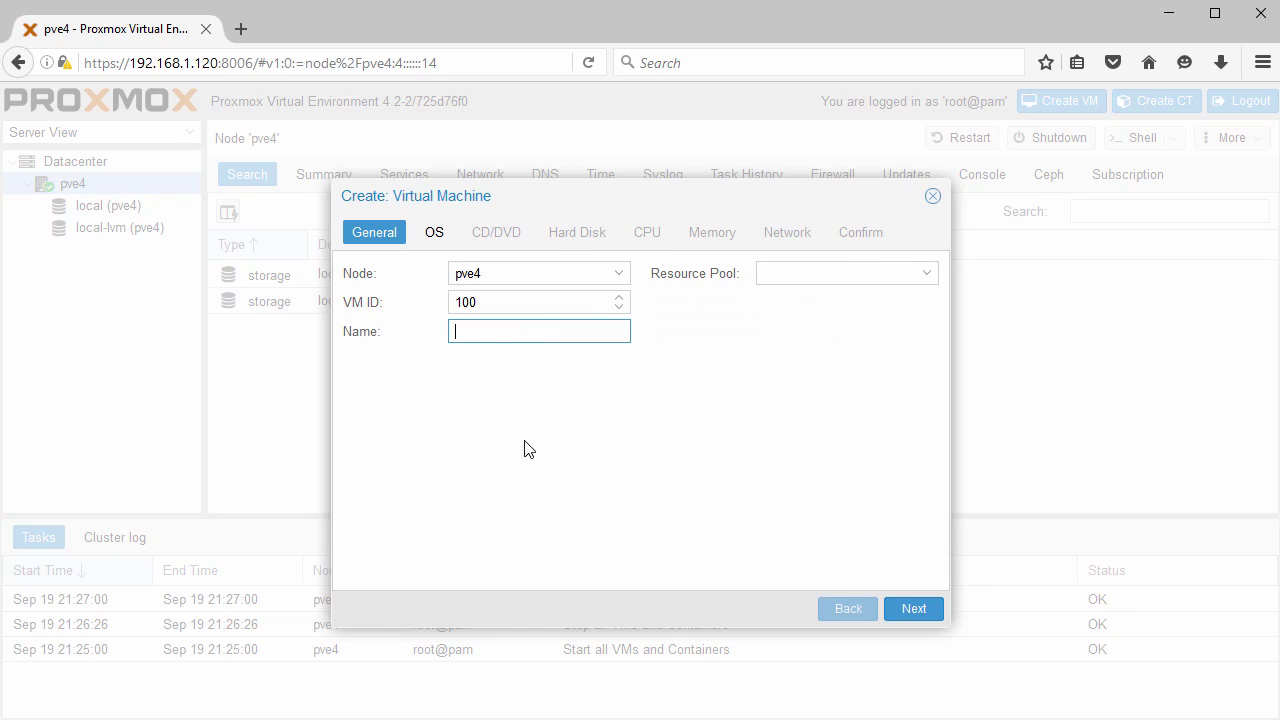
type("TestVM01")
left_click(553, 439)
left_click(913, 608)
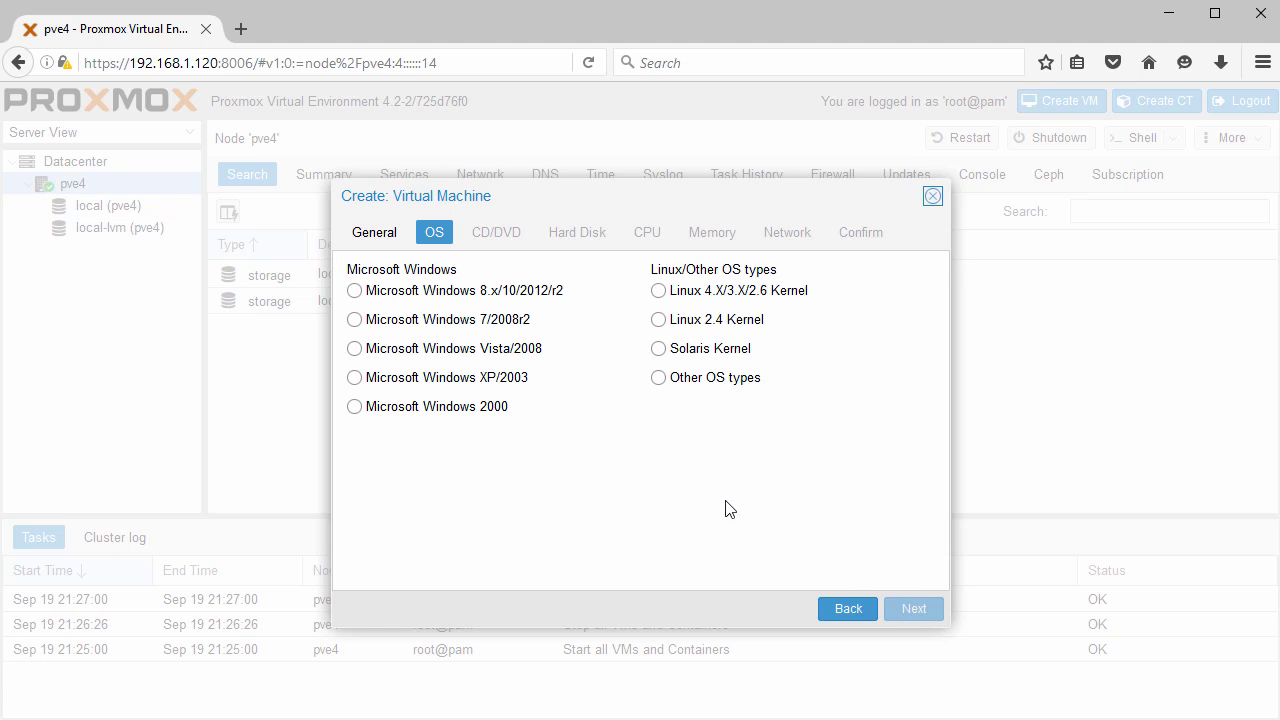
left_click(660, 293)
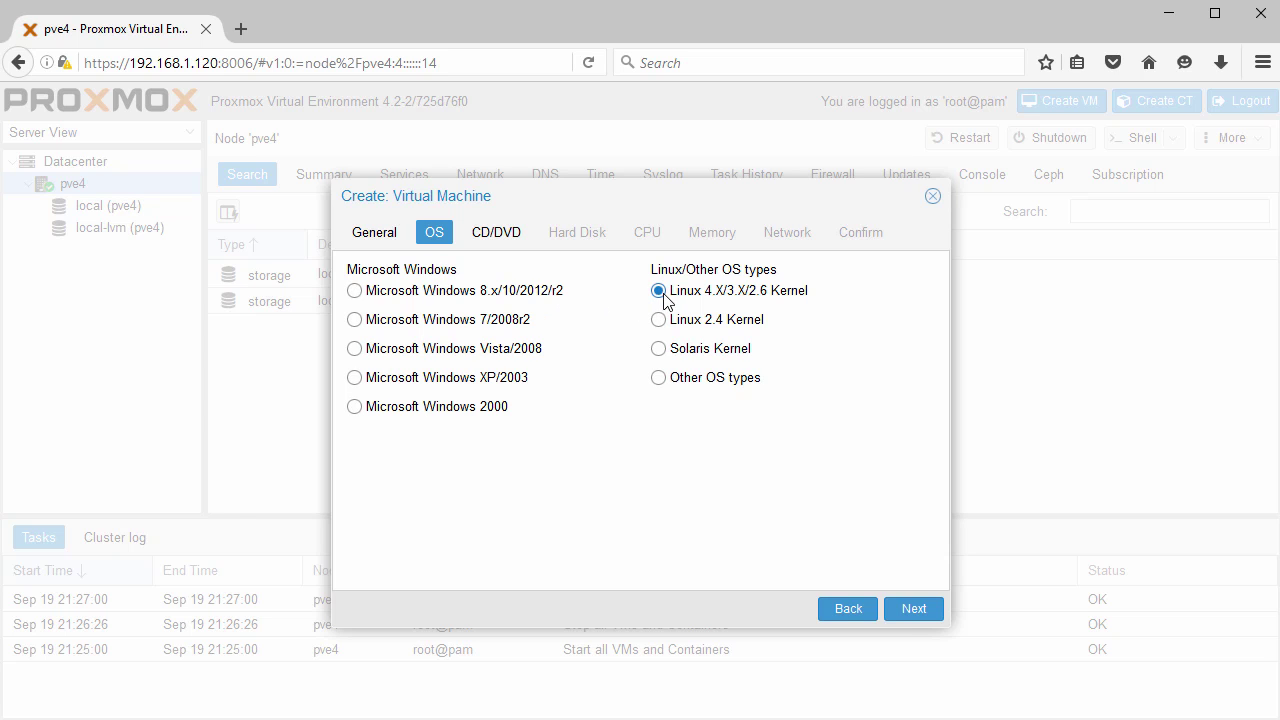
left_click(910, 610)
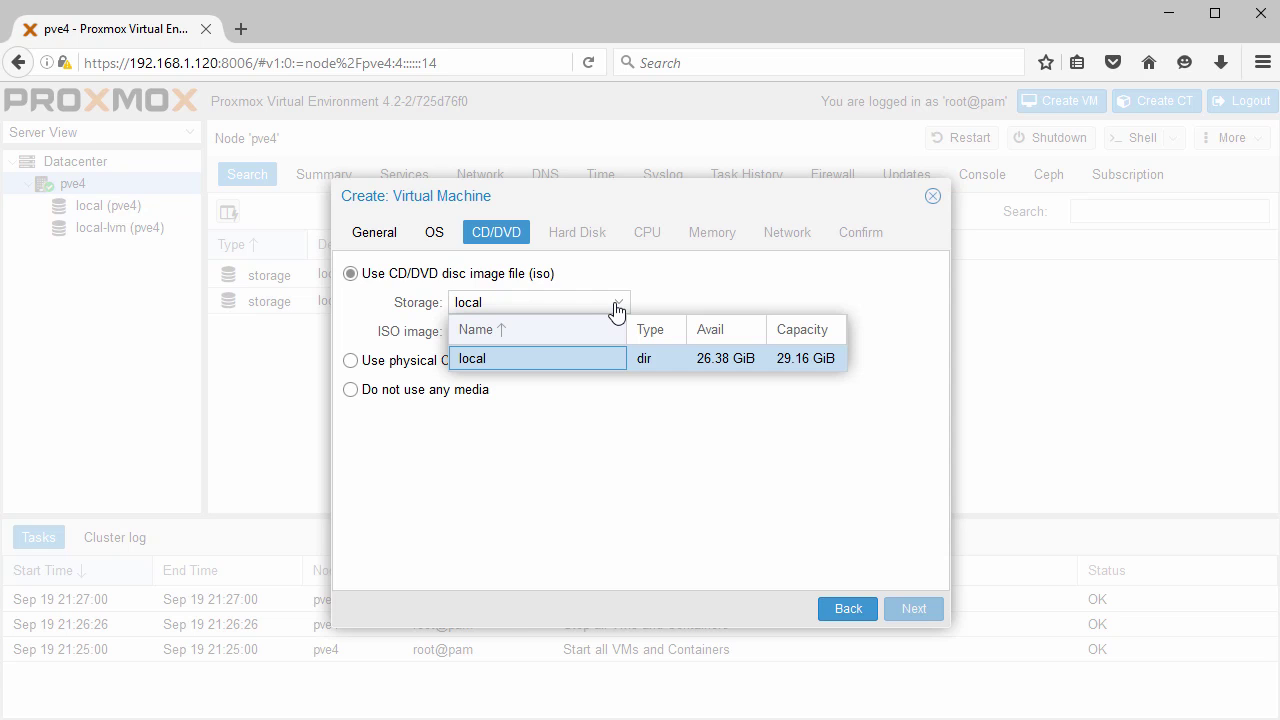
Set the VM to use no CD/DVD installation media.
left_click(557, 352)
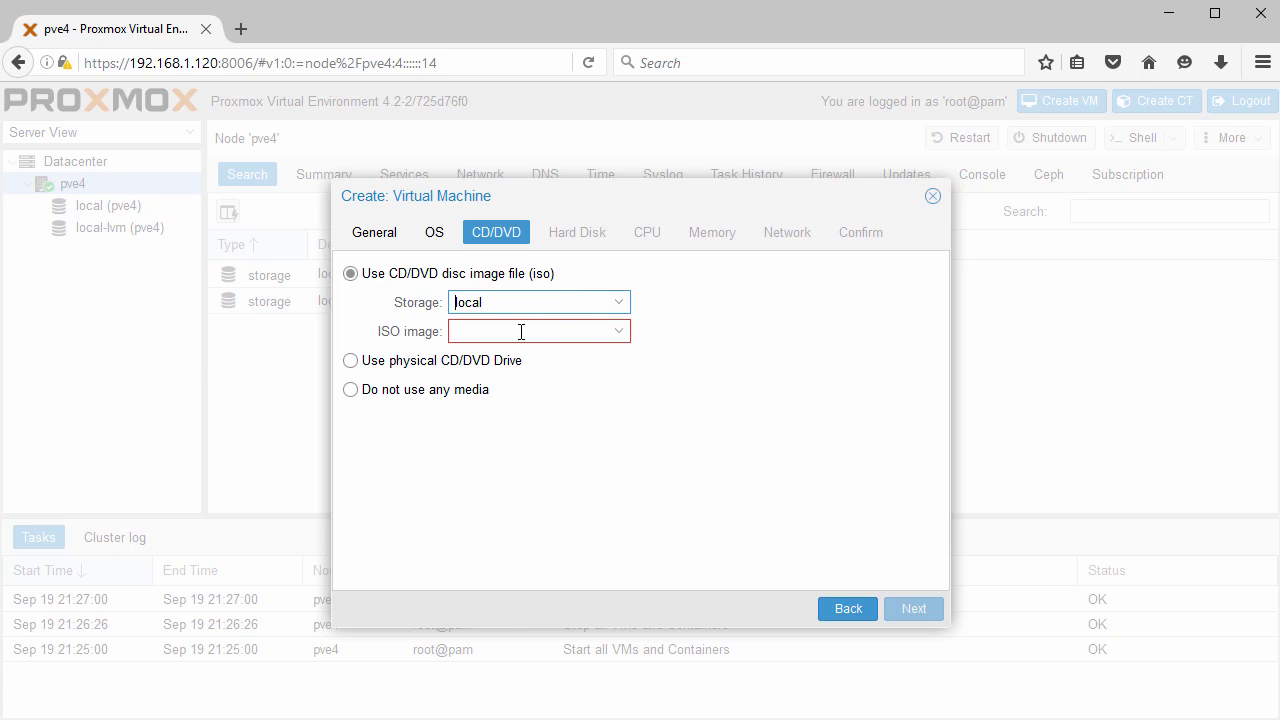
left_click(349, 390)
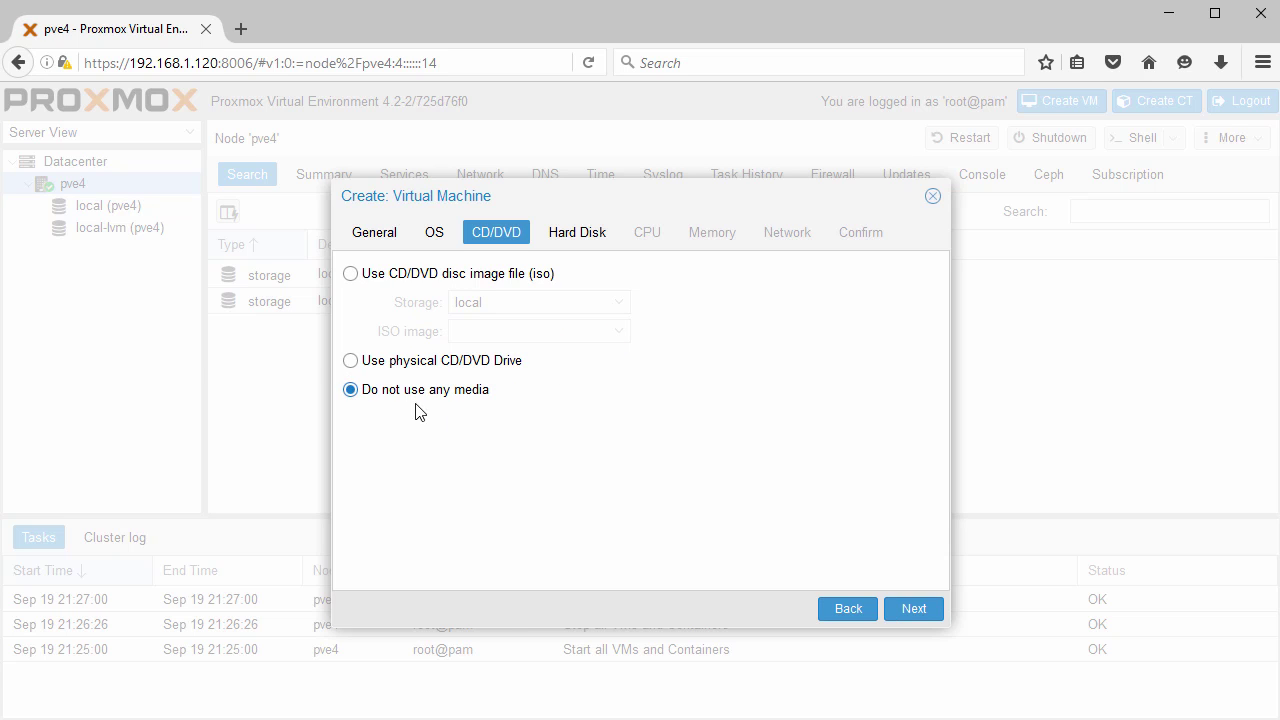
left_click(910, 609)
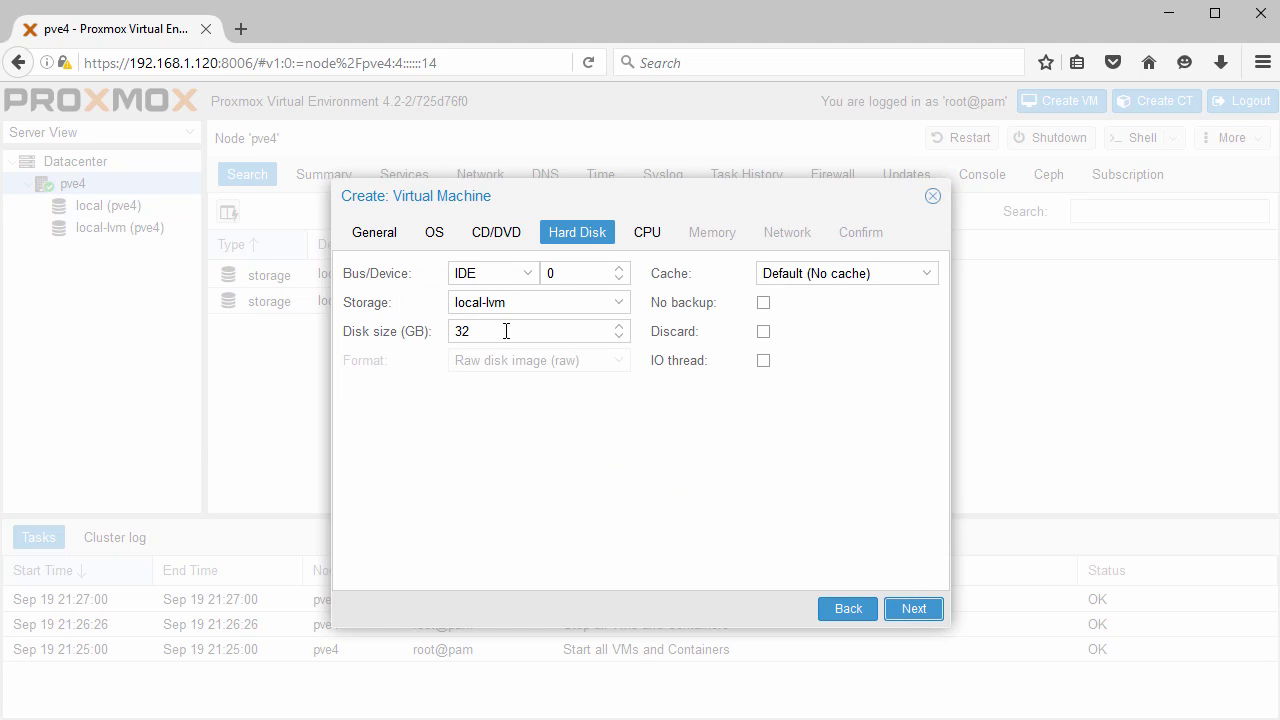
Give the VM a 60 GB hard disk on local-lvm storage.
left_click(619, 303)
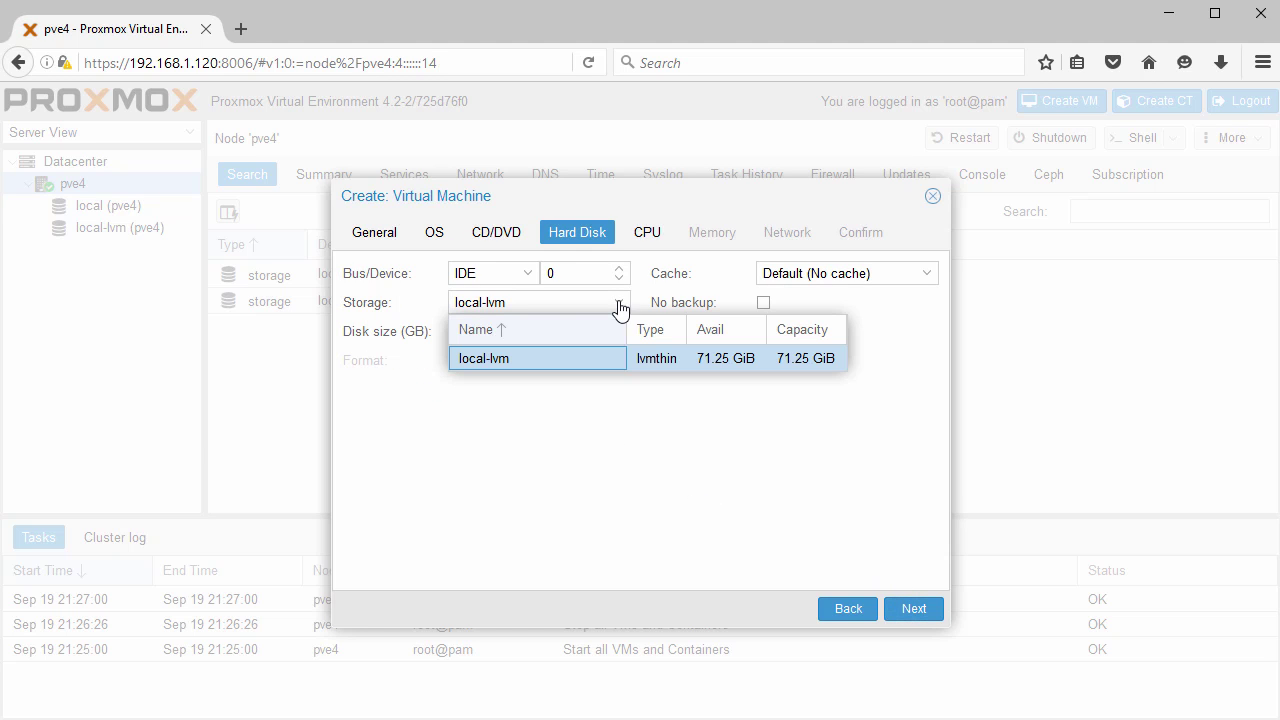
left_click(569, 358)
left_click_drag(520, 331, 447, 331)
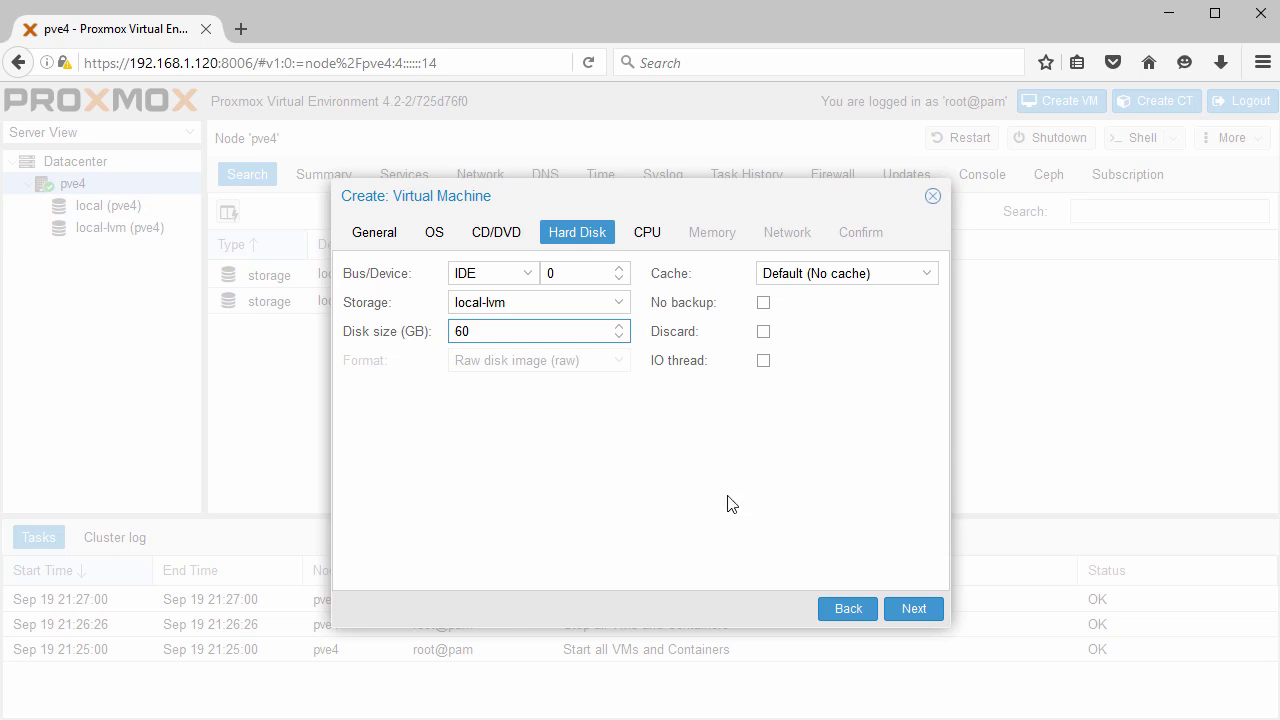
left_click(915, 610)
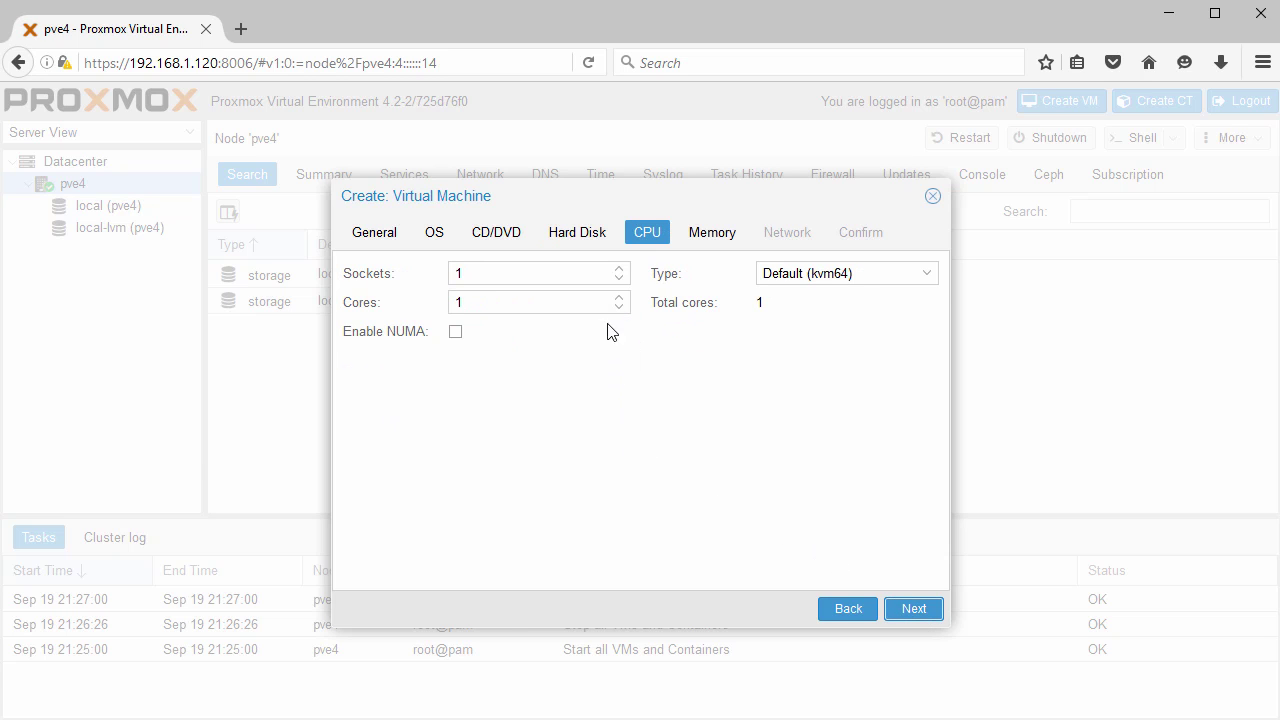
Give the VM 2 cores, automatic 512–1024 MB memory and an Intel E1000 network card.
left_click(620, 298)
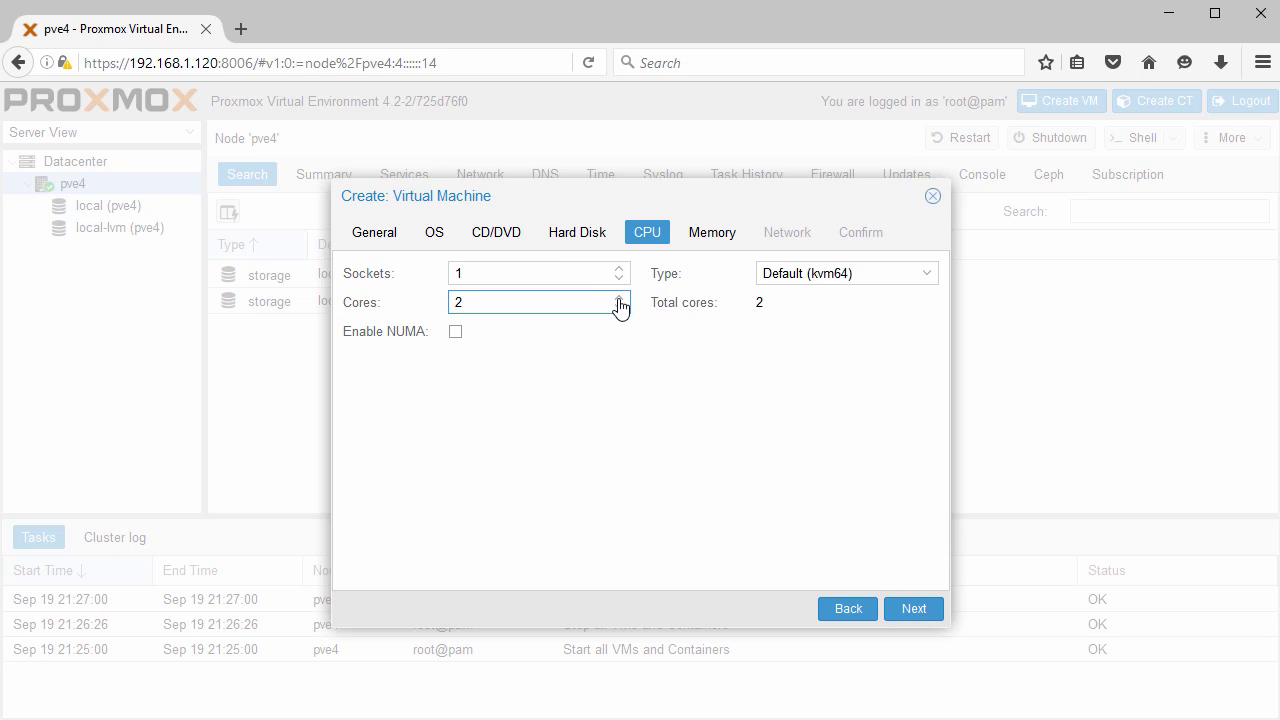
left_click(910, 611)
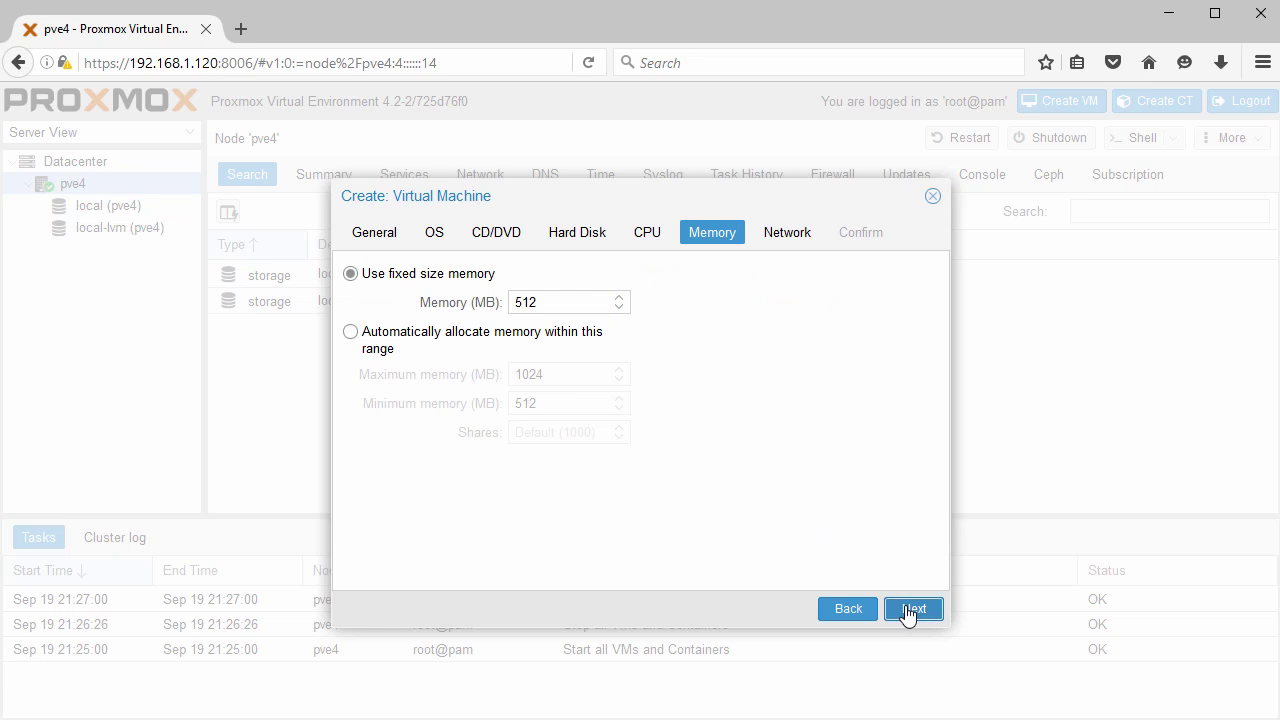
left_click(351, 333)
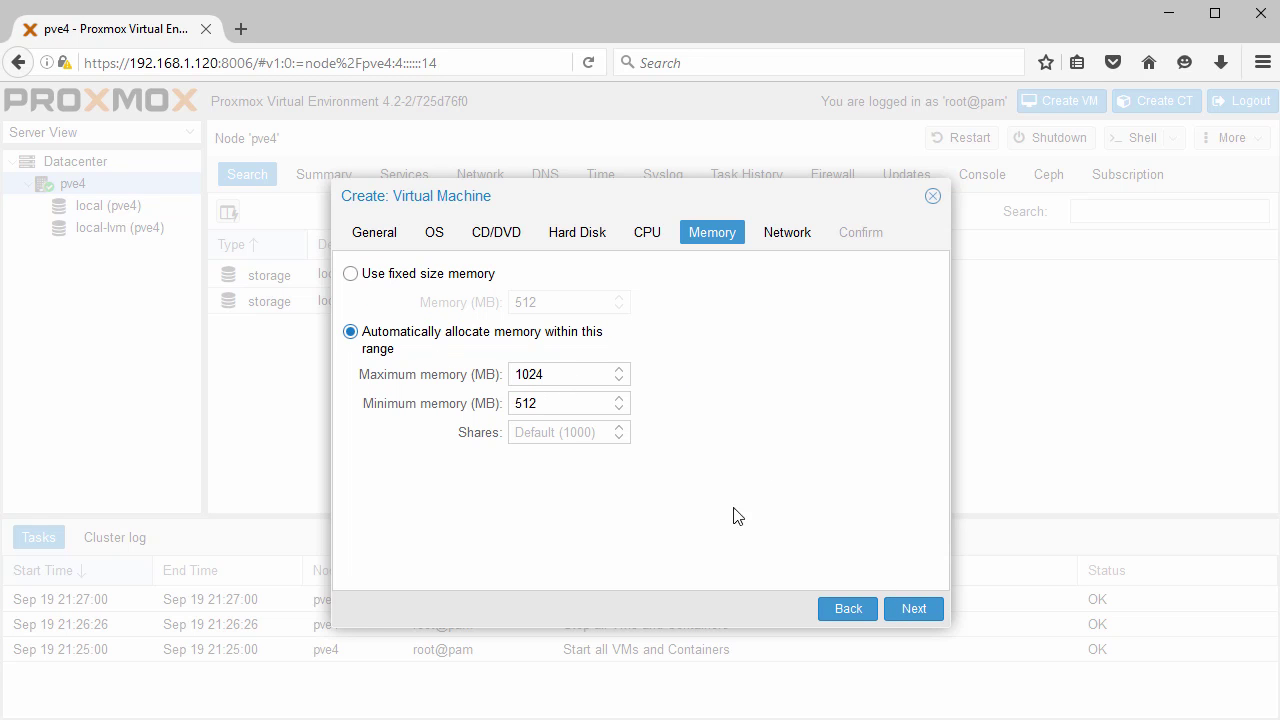
left_click(914, 618)
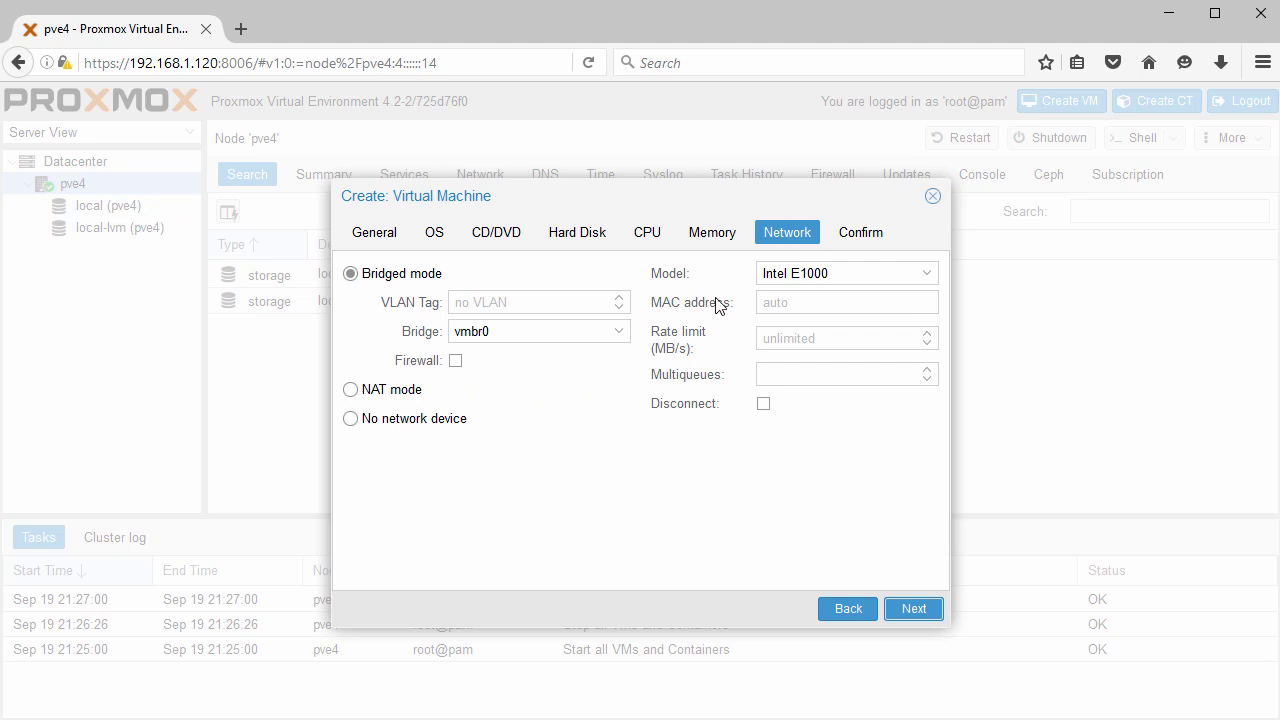
left_click(923, 275)
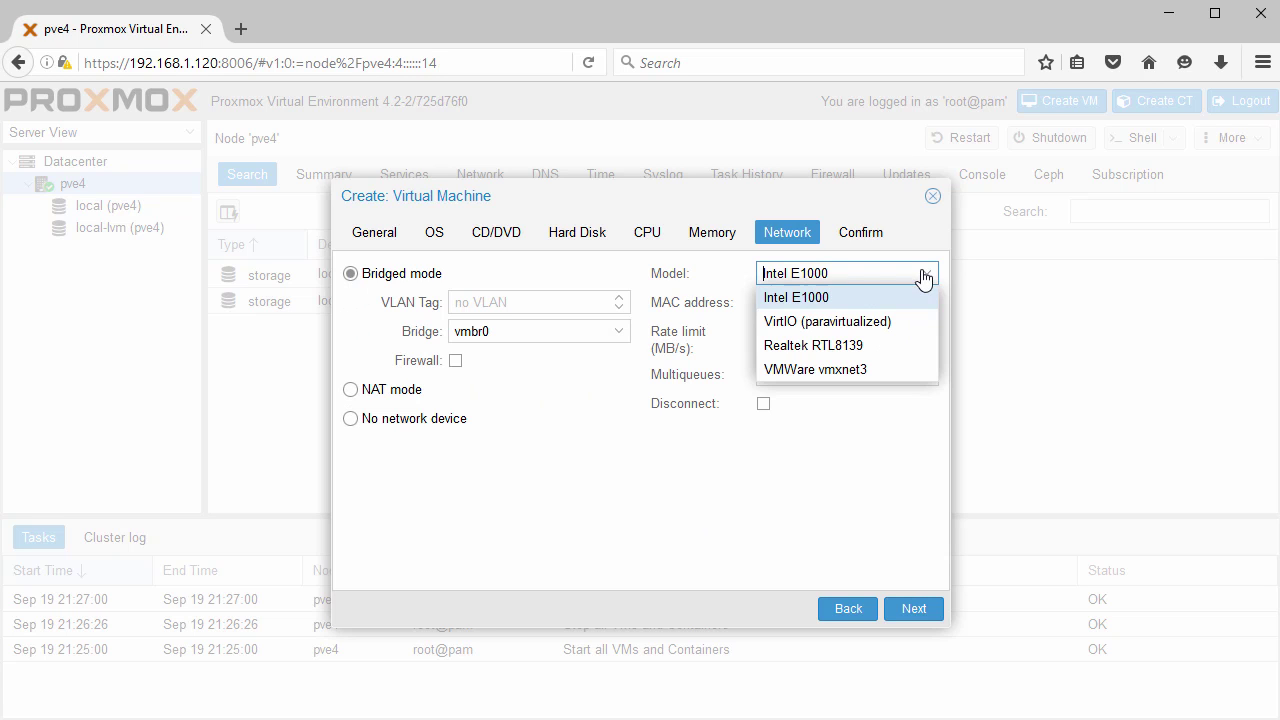
left_click(855, 298)
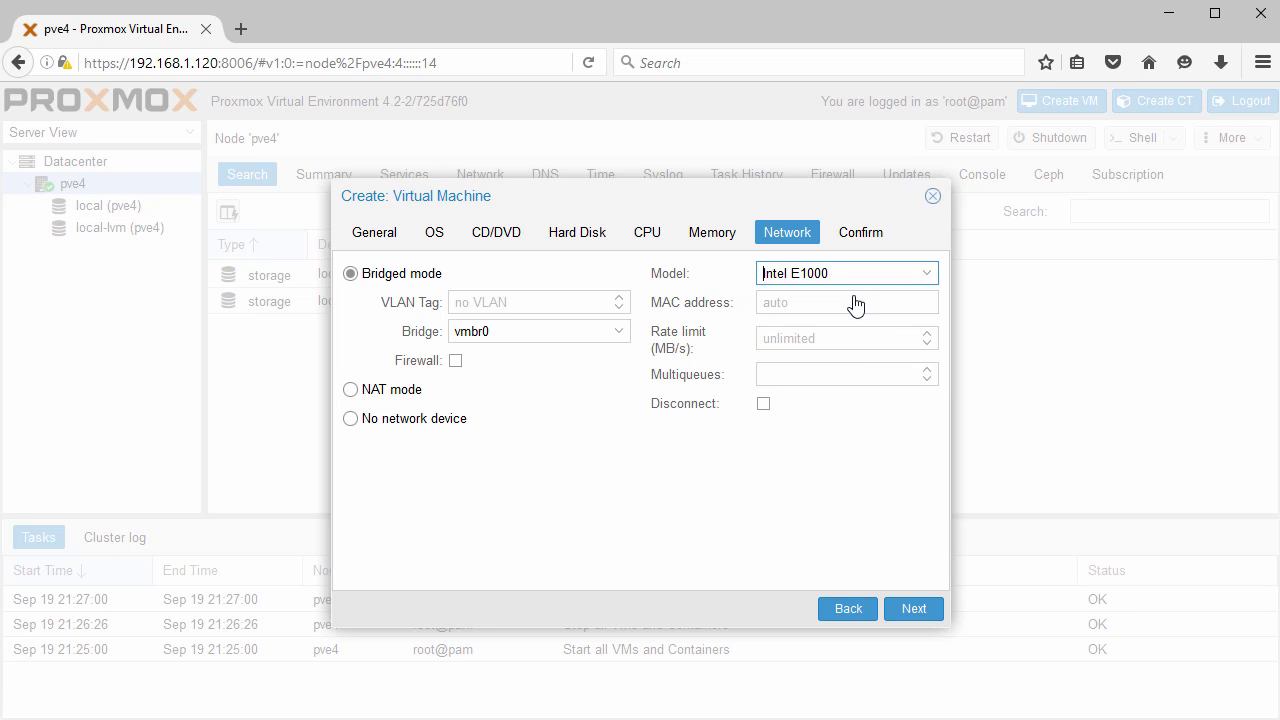
left_click(914, 610)
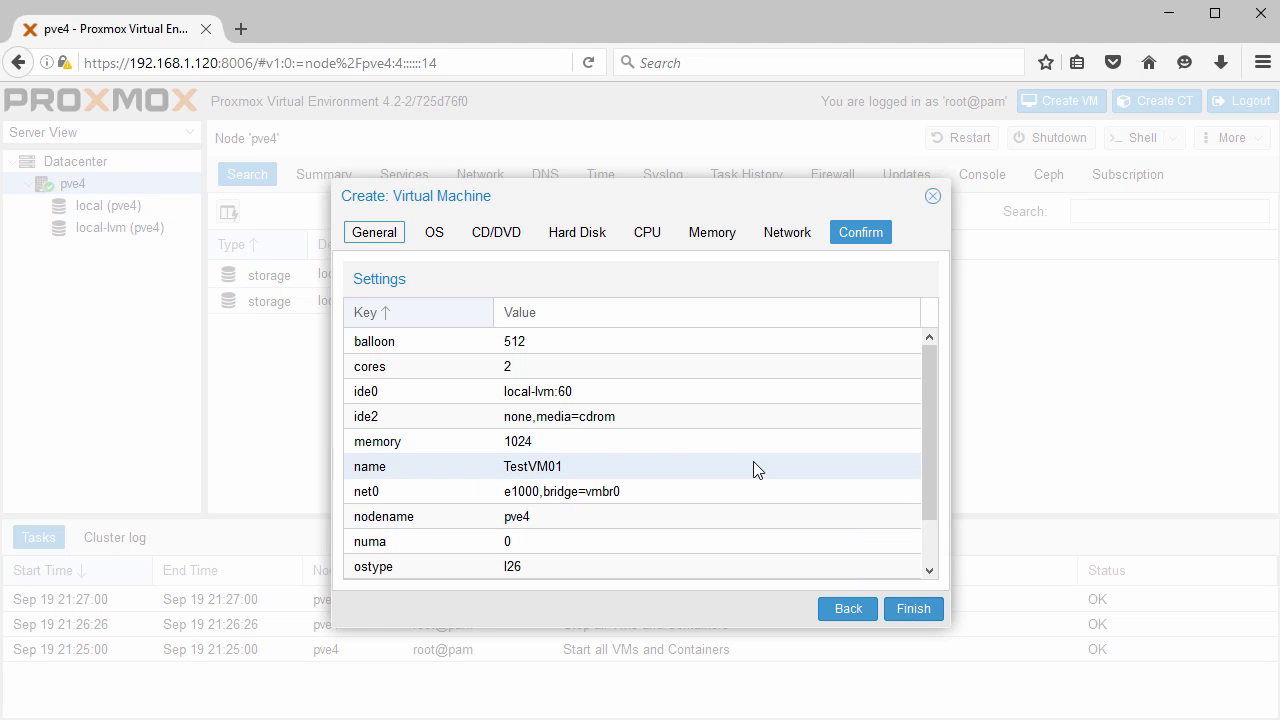
Finish creating VM 100 (TestVM01) and select it in the resource tree.
left_click_drag(922, 390, 922, 448)
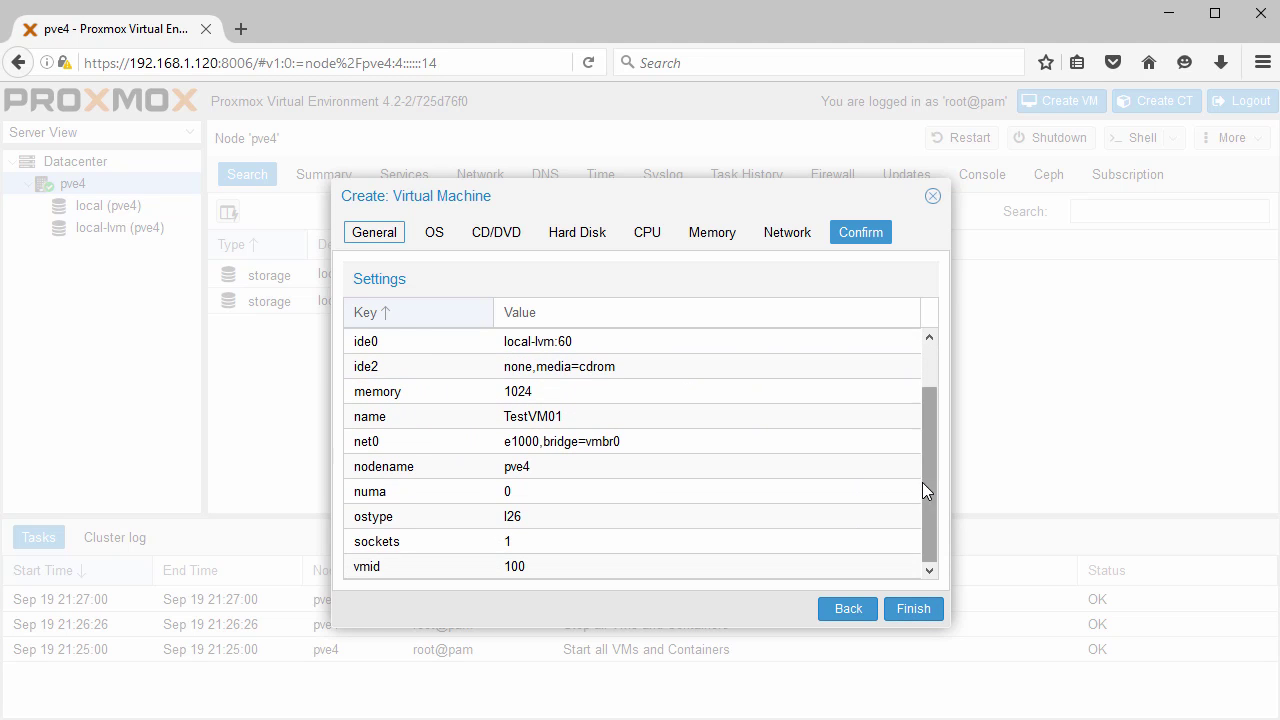
left_click(910, 612)
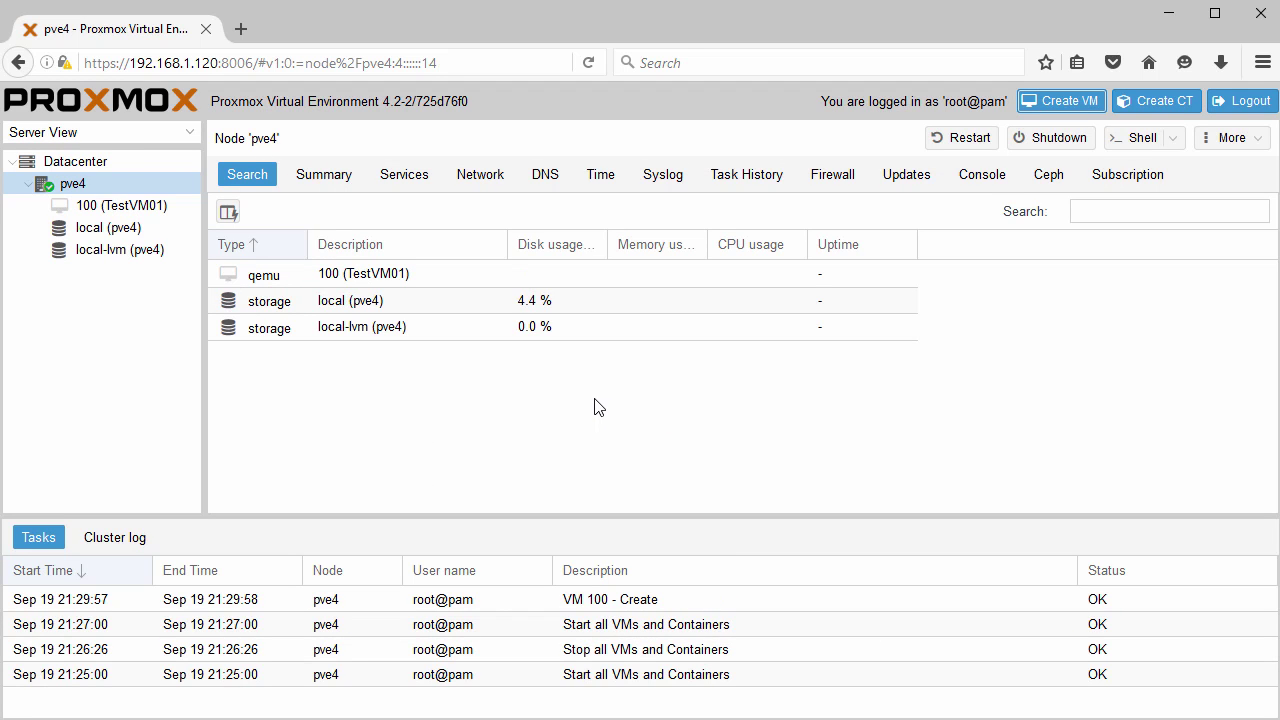
left_click(140, 210)
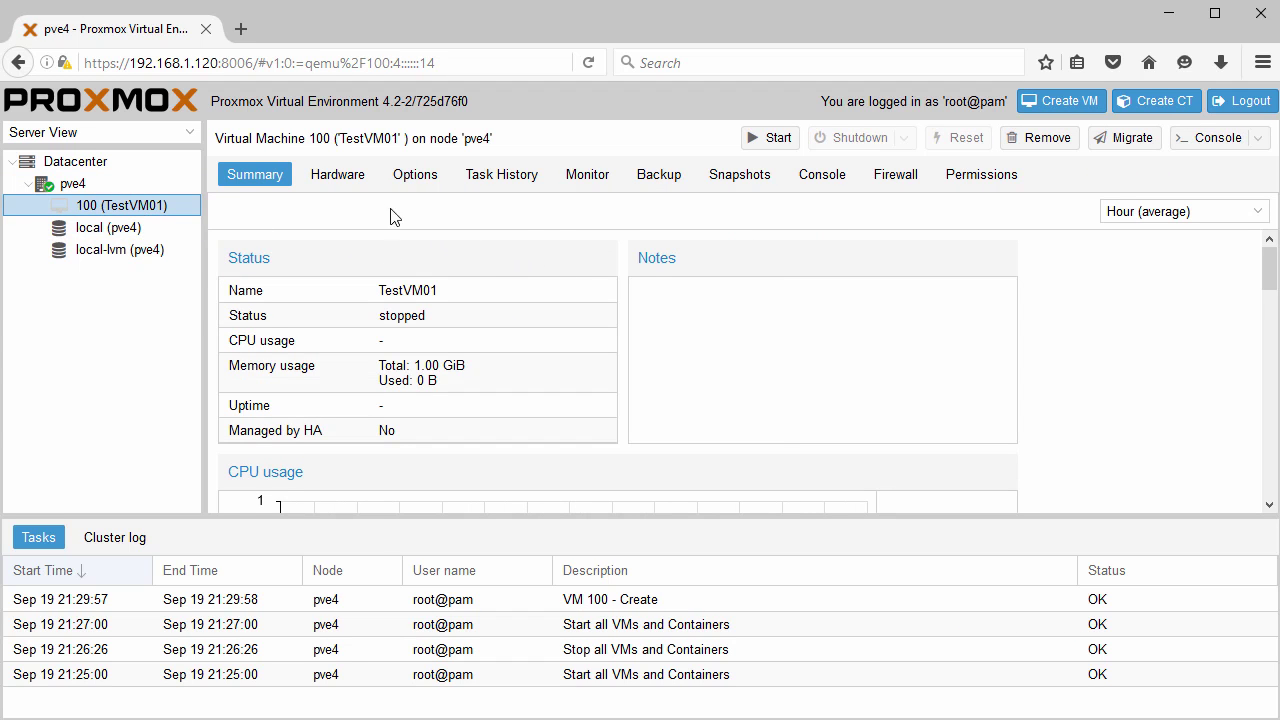
Look through VM 100's Hardware, Options, Monitor and Snapshots tabs, then start it from Summary.
left_click(345, 182)
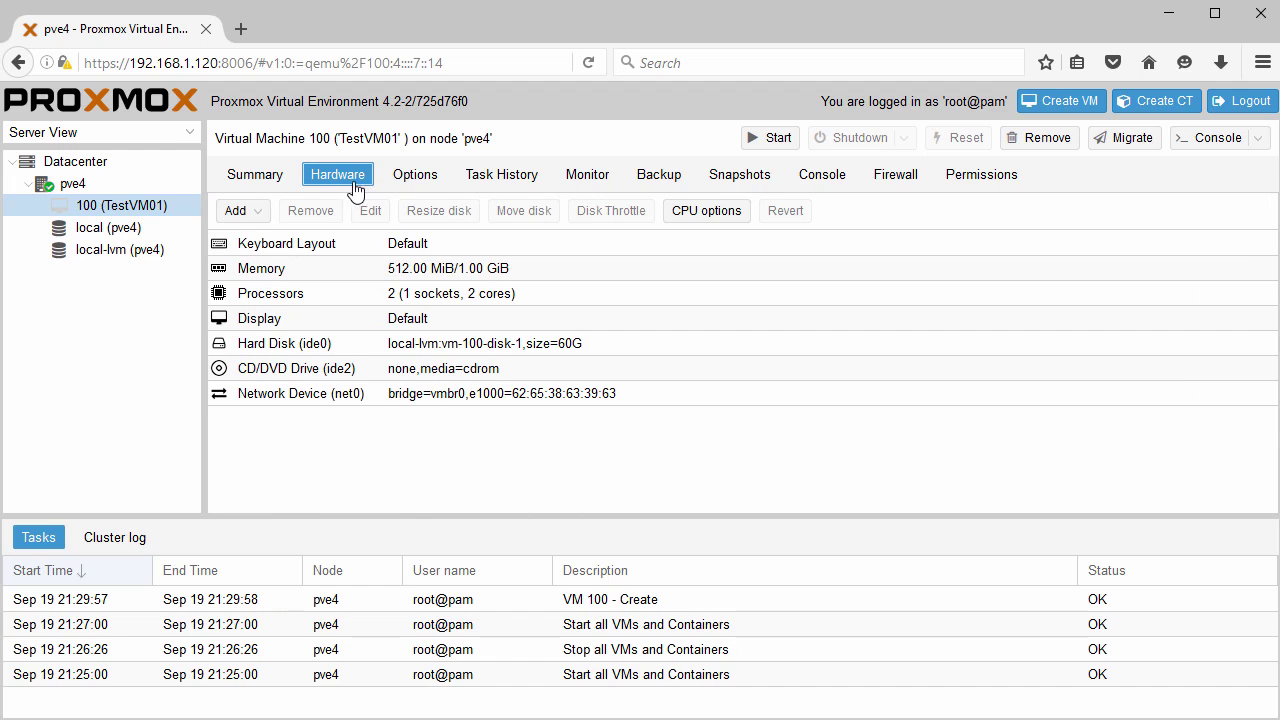
left_click(412, 188)
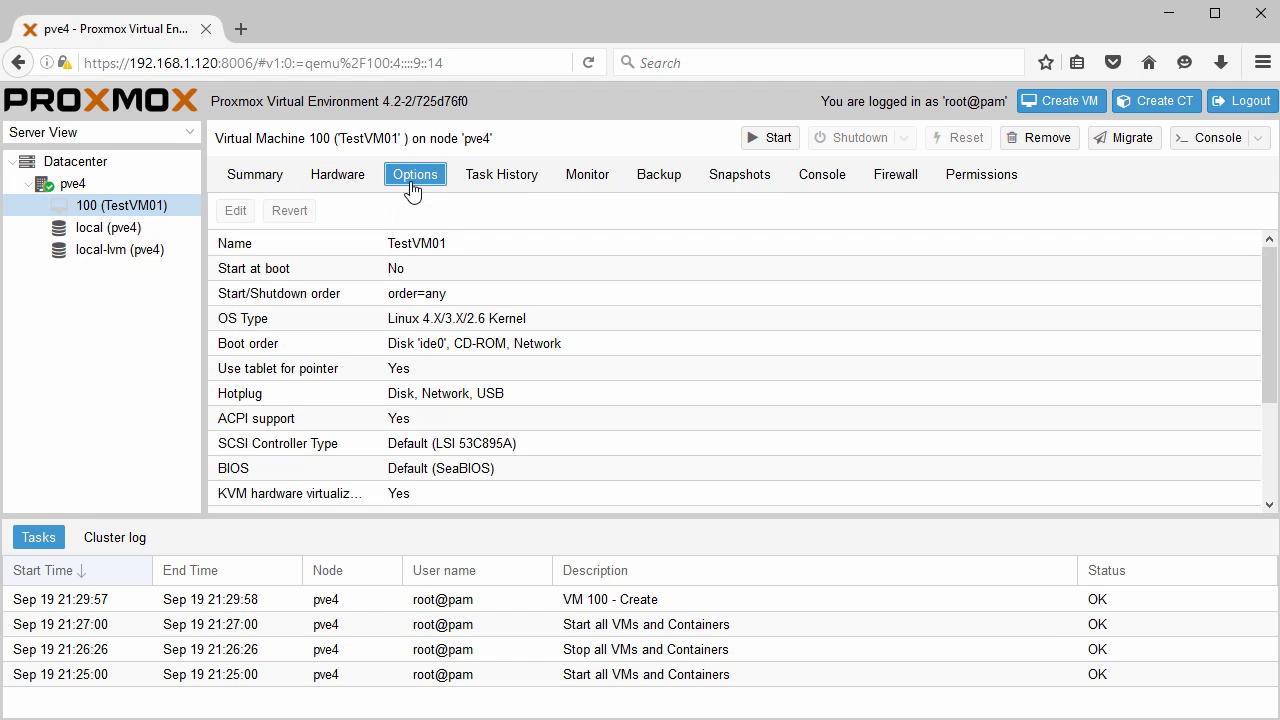
left_click(596, 193)
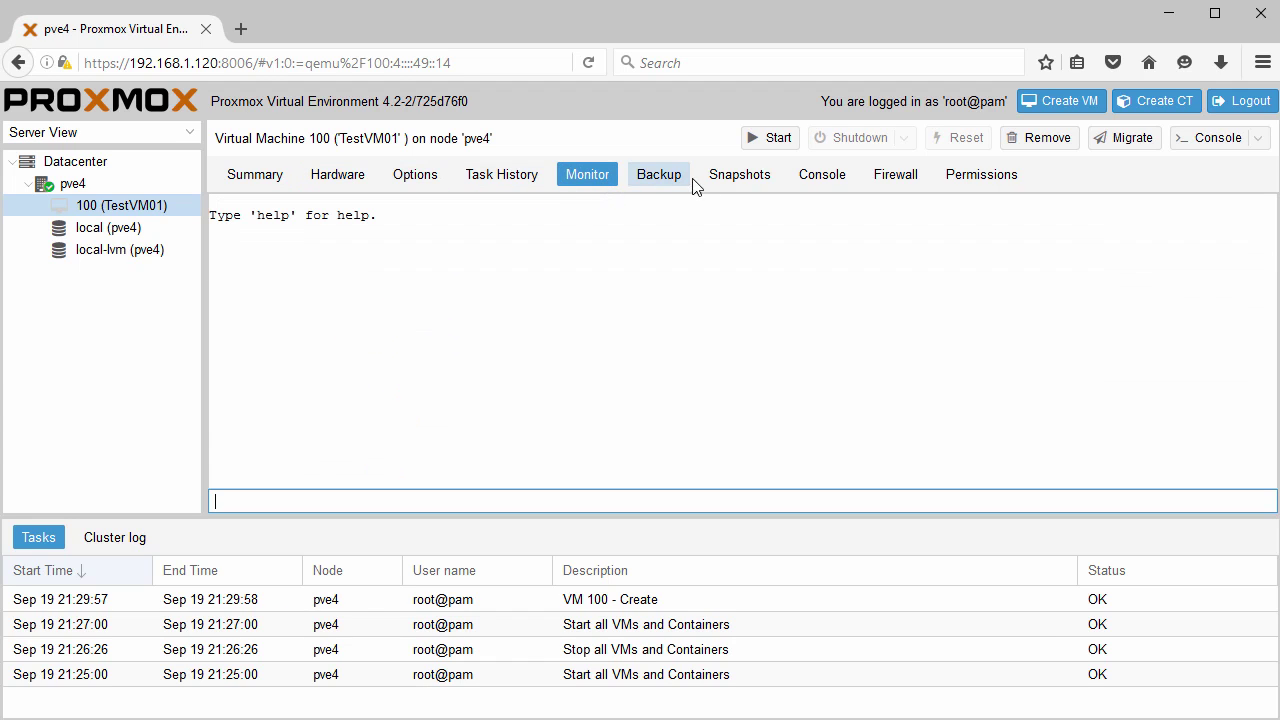
left_click(727, 188)
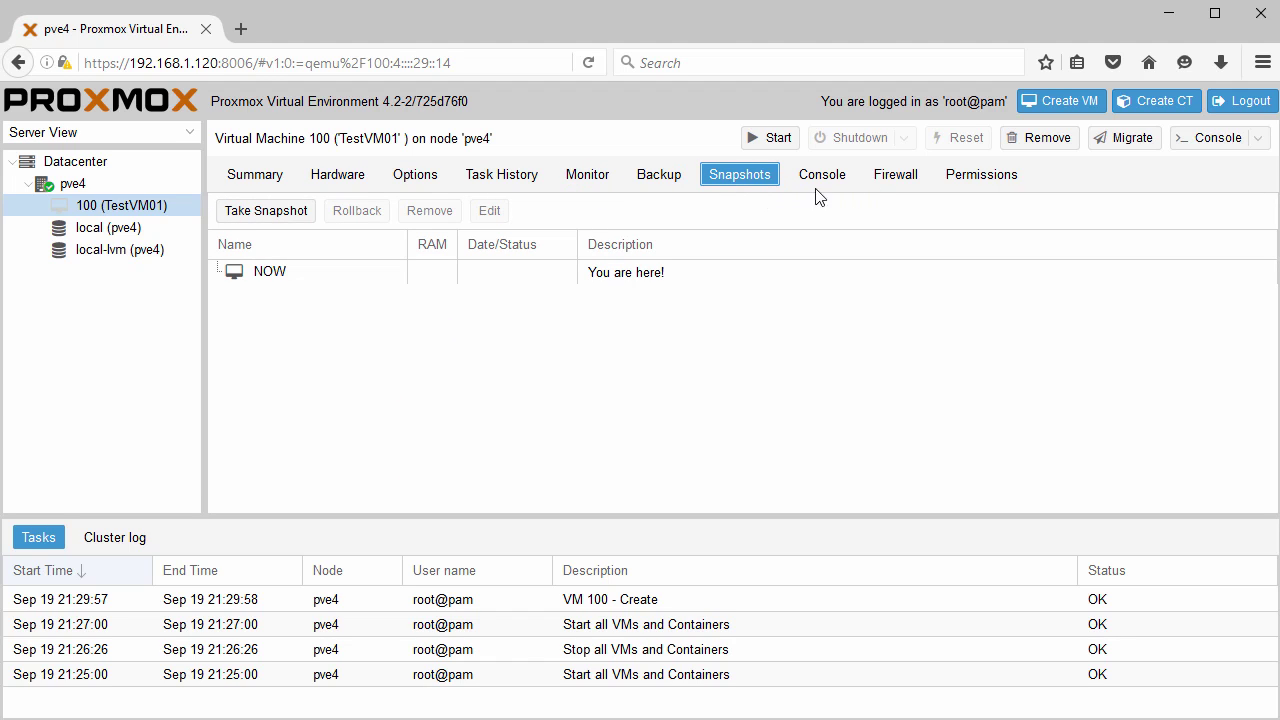
left_click(243, 188)
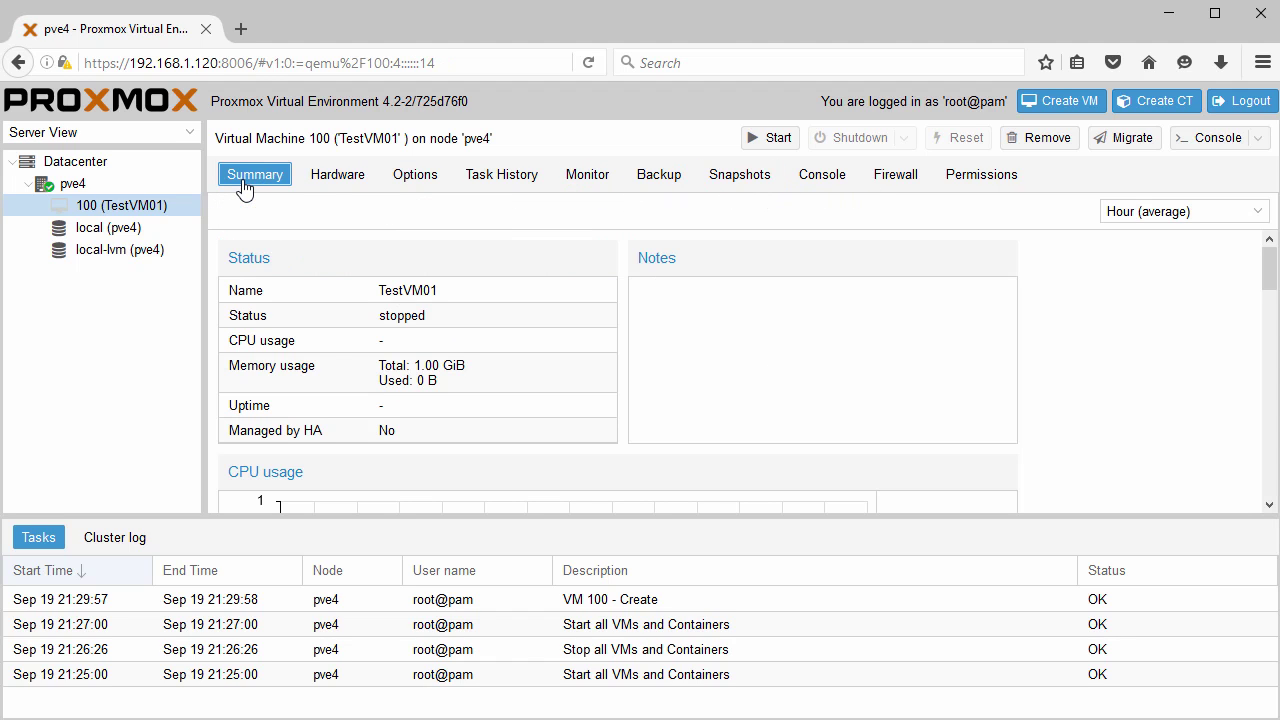
left_click(772, 138)
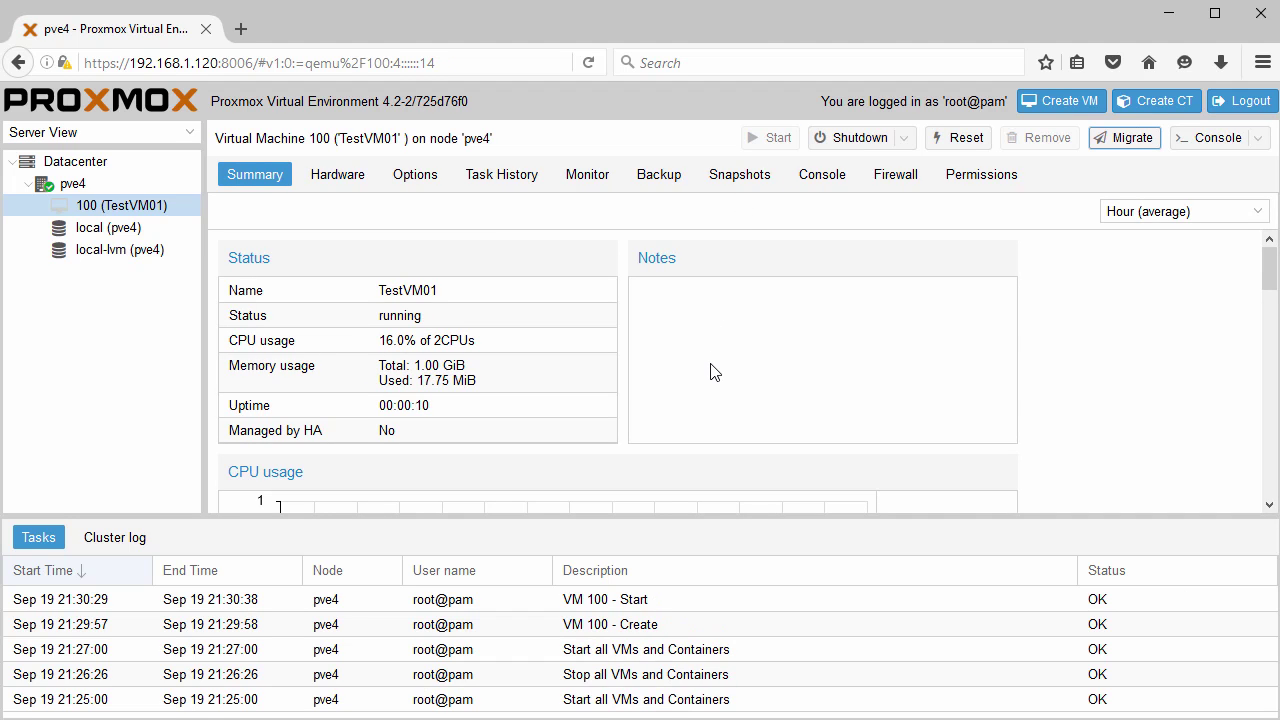
Stop VM 100 from its noVNC console's power menu, then close the console and log out.
left_click(1207, 141)
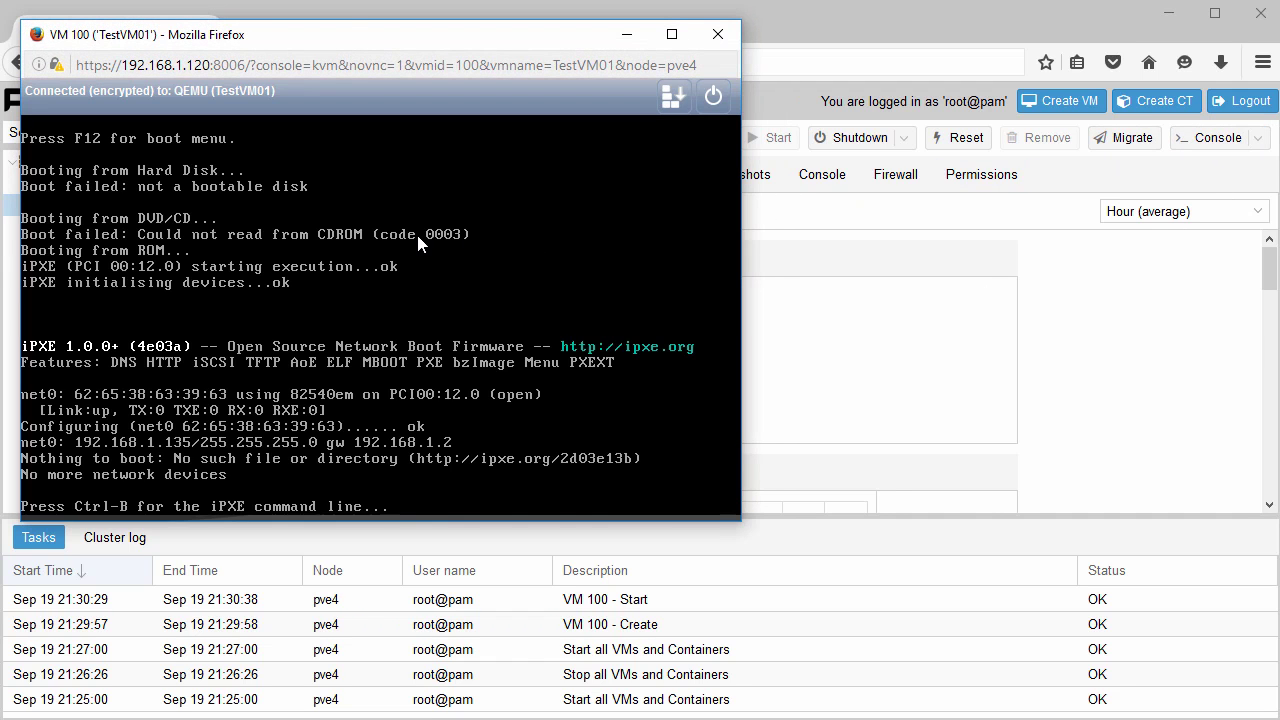
left_click_drag(363, 44, 456, 53)
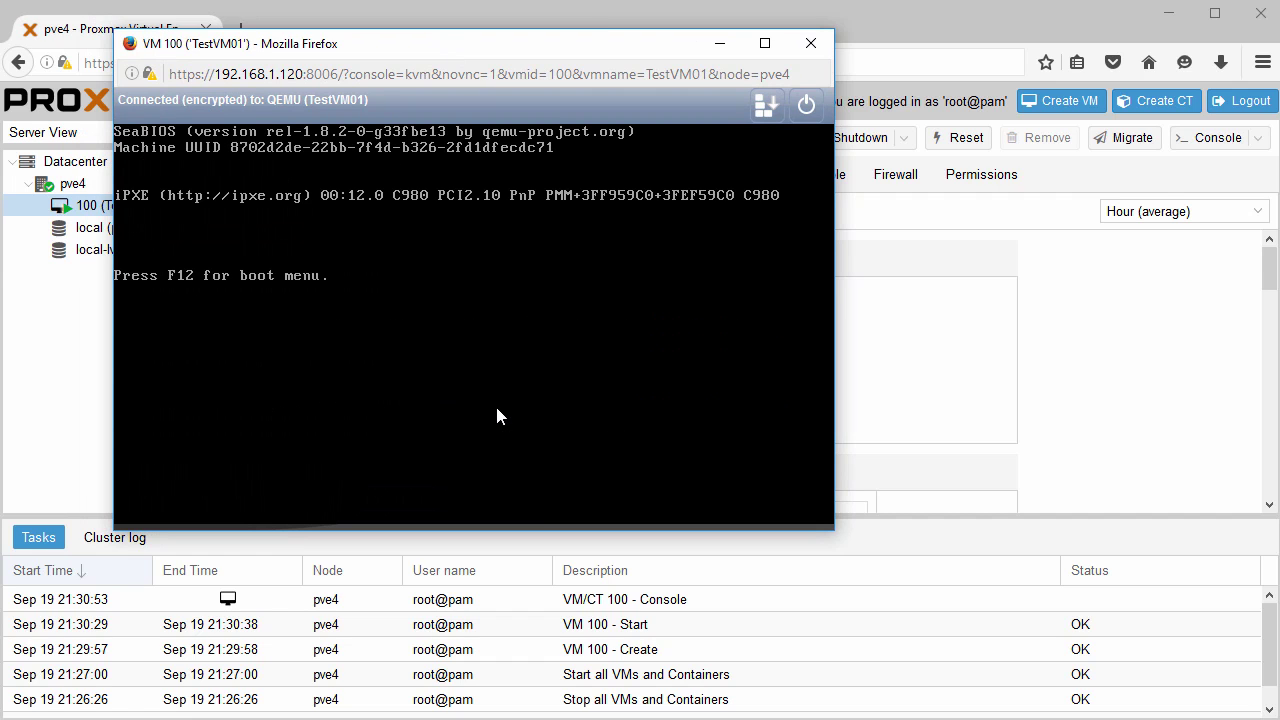
left_click(805, 108)
left_click(745, 217)
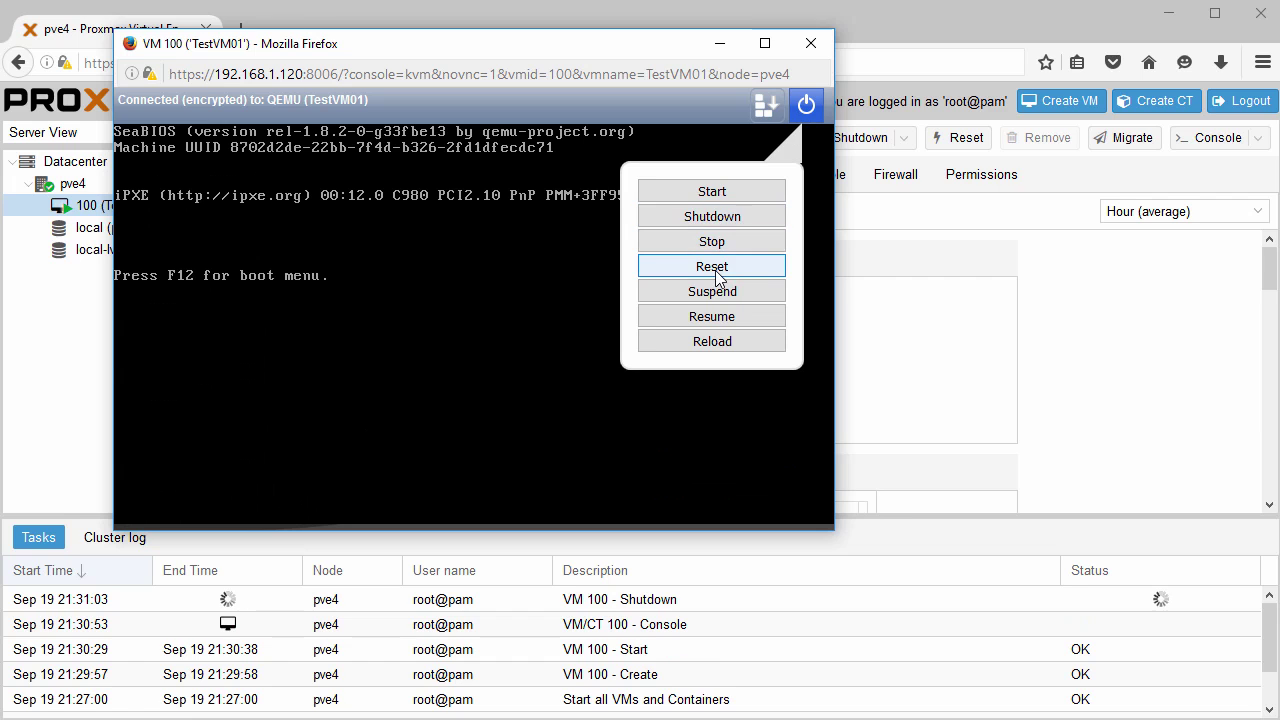
left_click(718, 246)
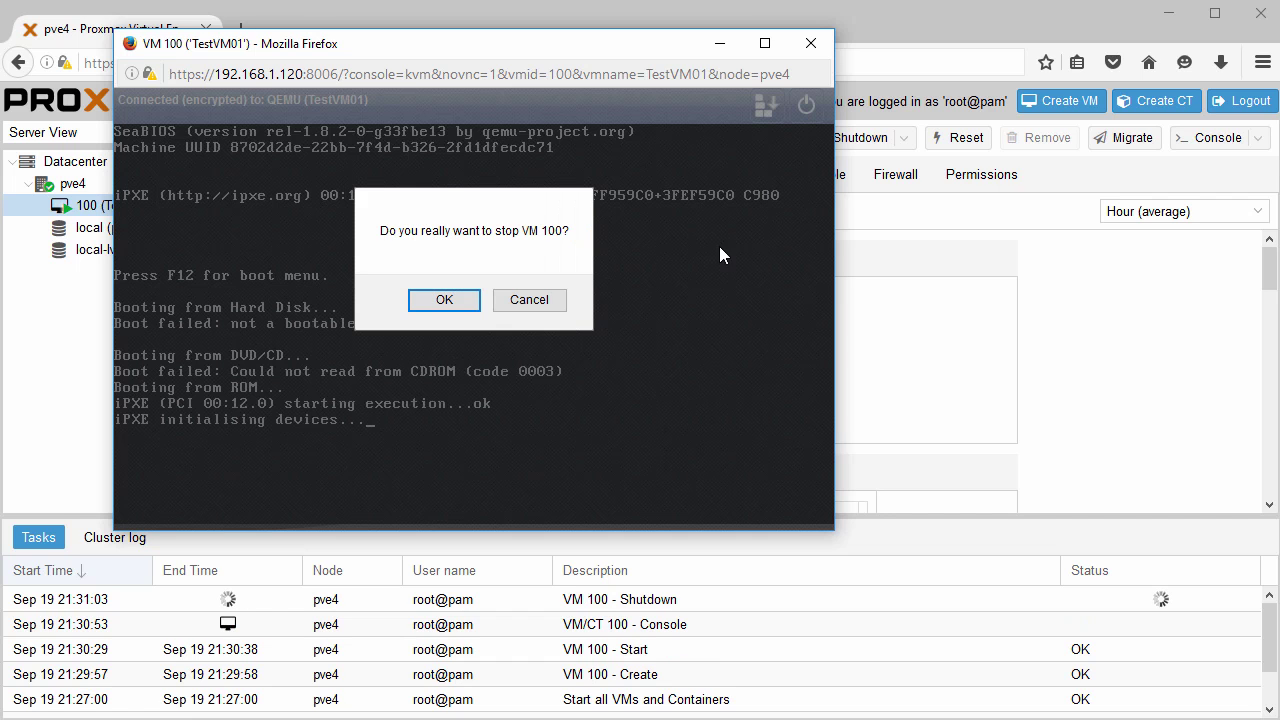
left_click(449, 308)
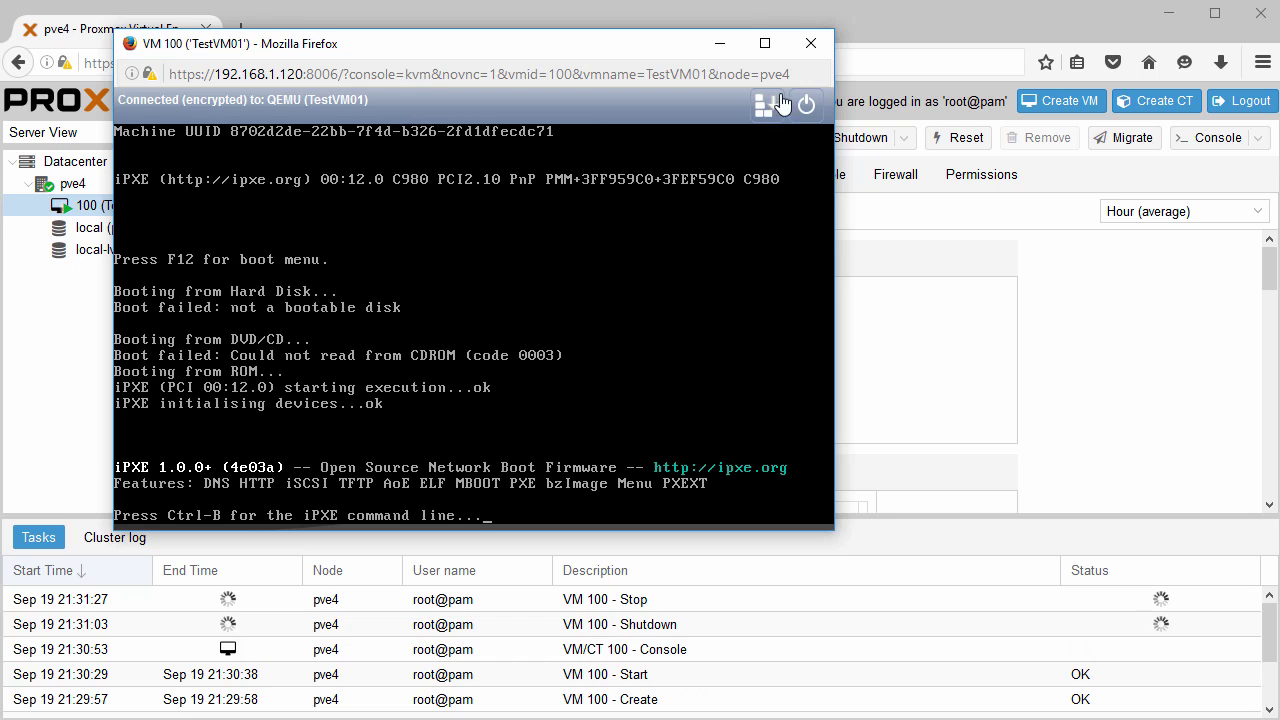
left_click(815, 44)
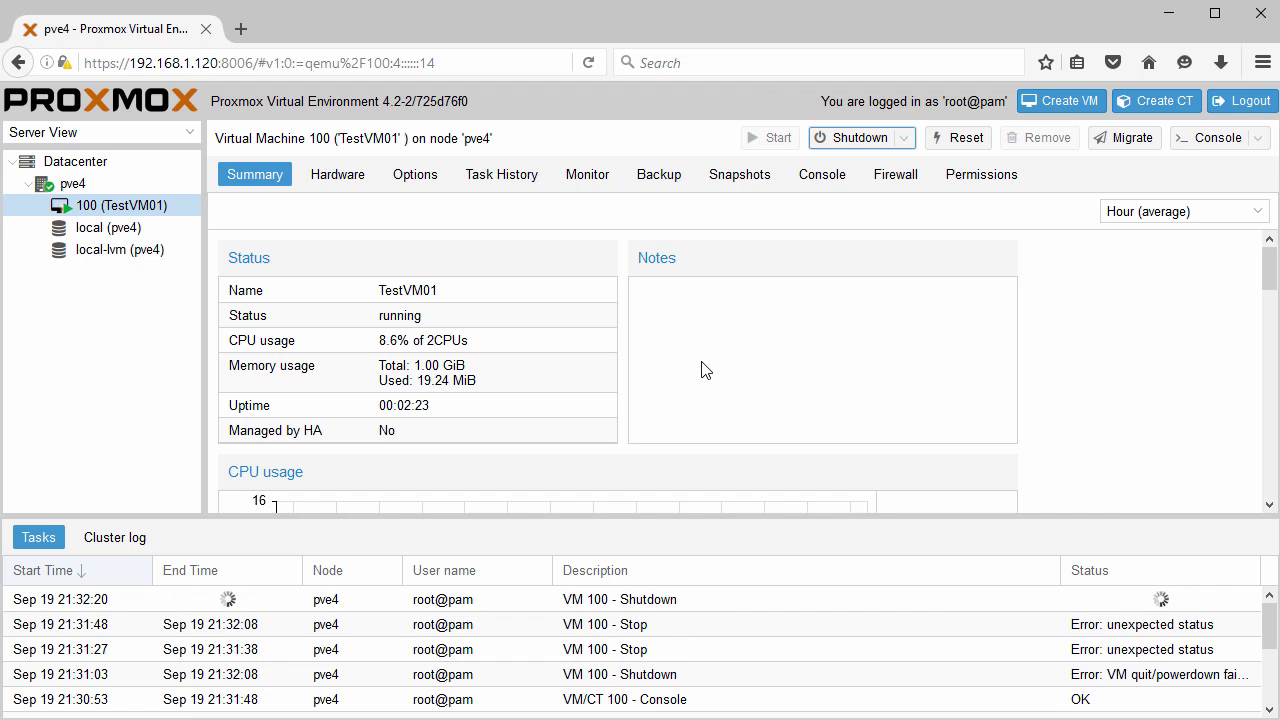
left_click(1249, 106)
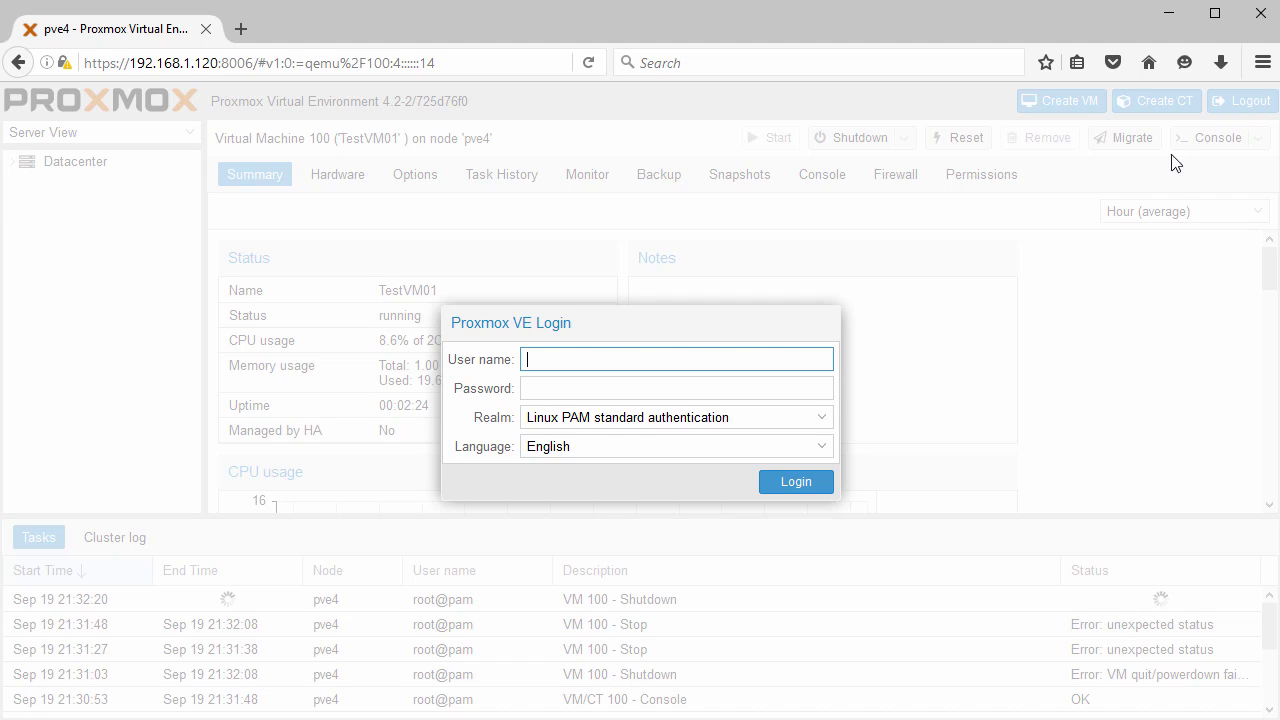